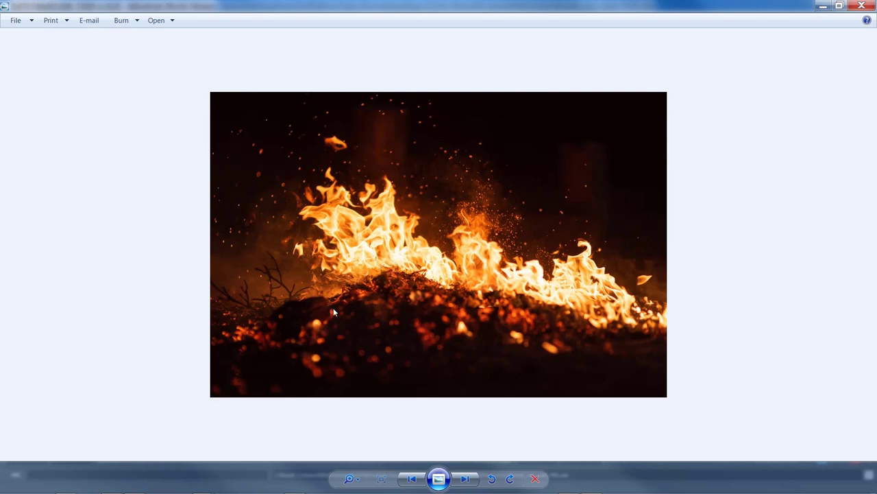
# Browse through the campfire reference photos to study the shape of the flames, embers and sparks
pyautogui.press('Right')
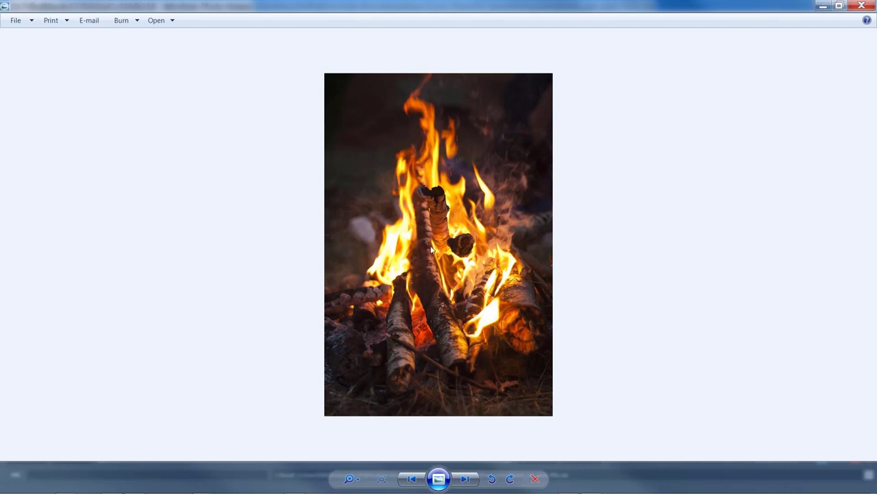
pyautogui.press('Right')
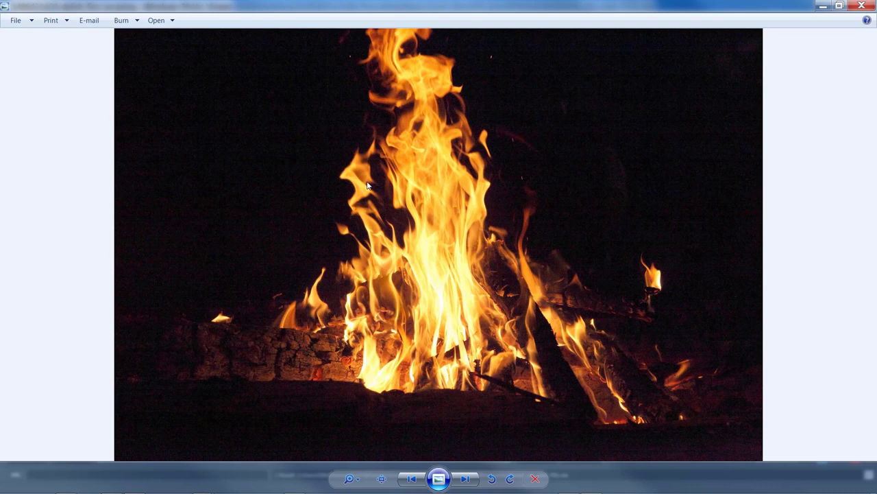
pyautogui.press('Right')
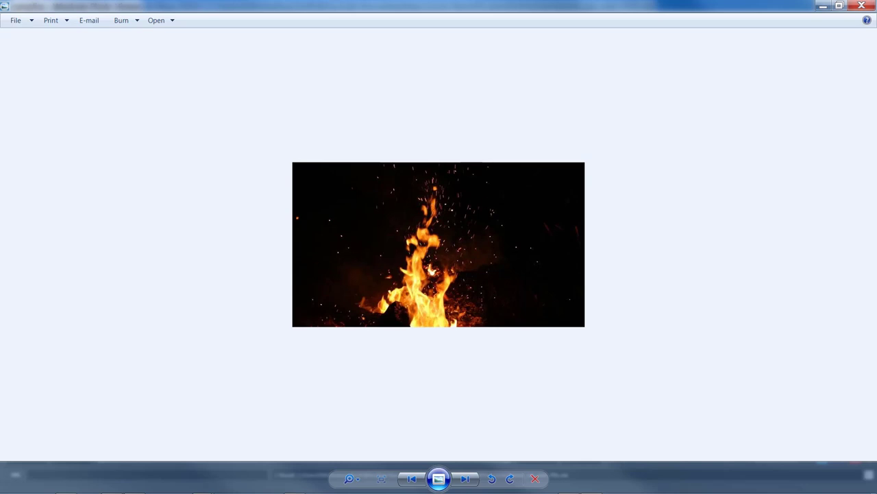
pyautogui.press('Right')
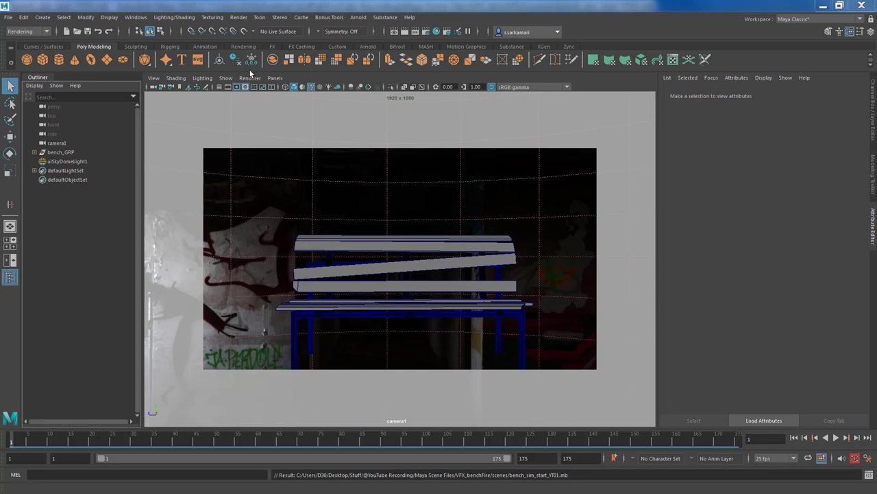
# Switch the viewport from camera1 to the perspective view and select the bench's wooden slats
pyautogui.click(280, 79)
pyautogui.moveTo(315, 87)
pyautogui.click(400, 96)
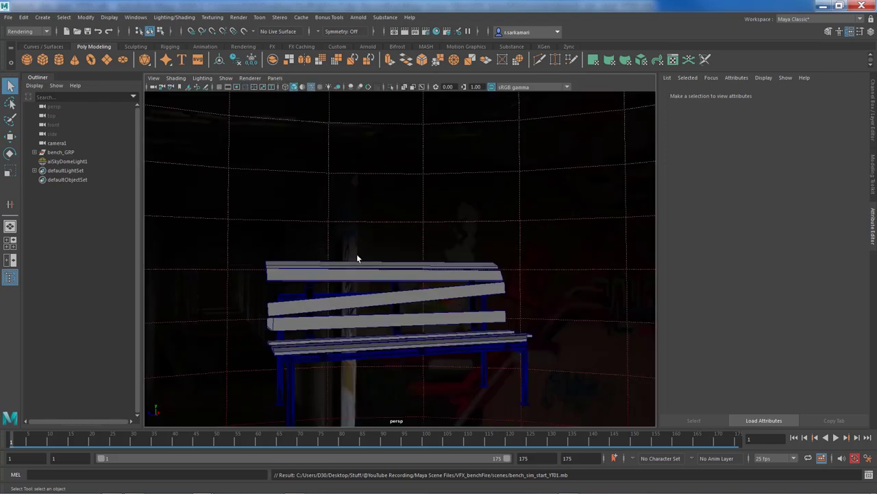
pyautogui.keyDown('alt'); pyautogui.moveTo(334, 335); pyautogui.dragTo(348, 270); pyautogui.keyUp('alt')
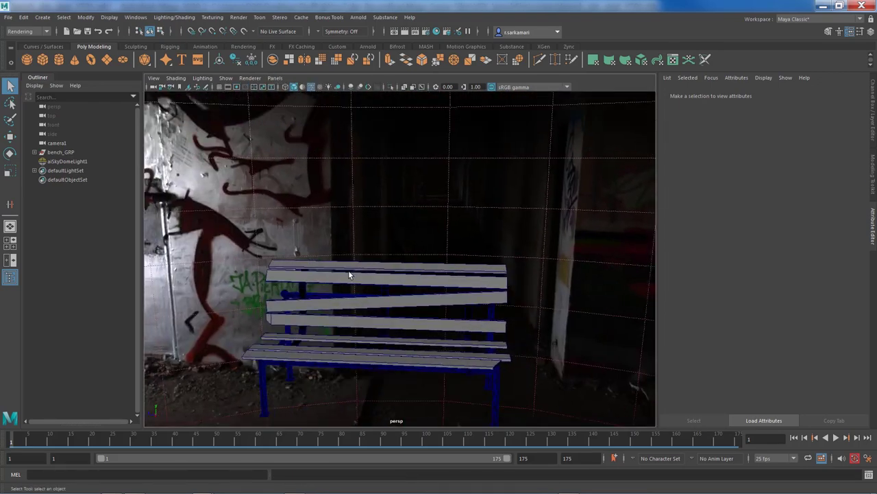
pyautogui.click(350, 270)
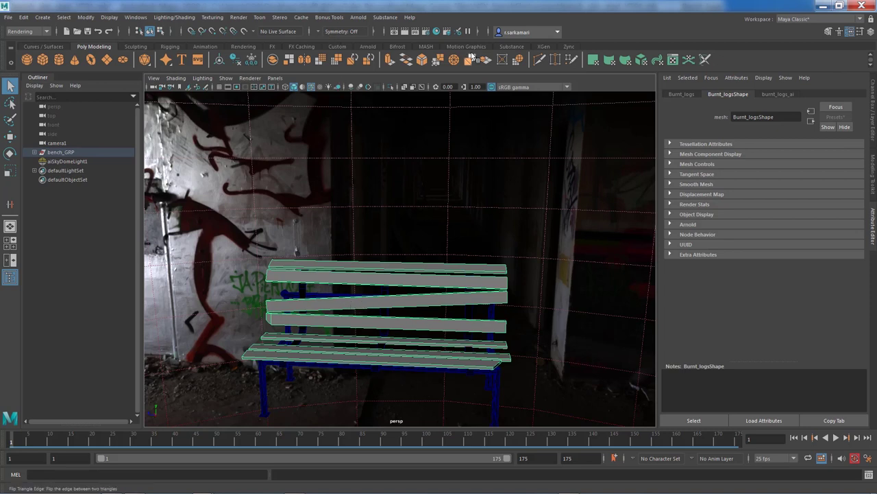
# Switch to the Modeling toolset and open the UV Editor to inspect the selected slats' UVs
pyautogui.click(32, 34)
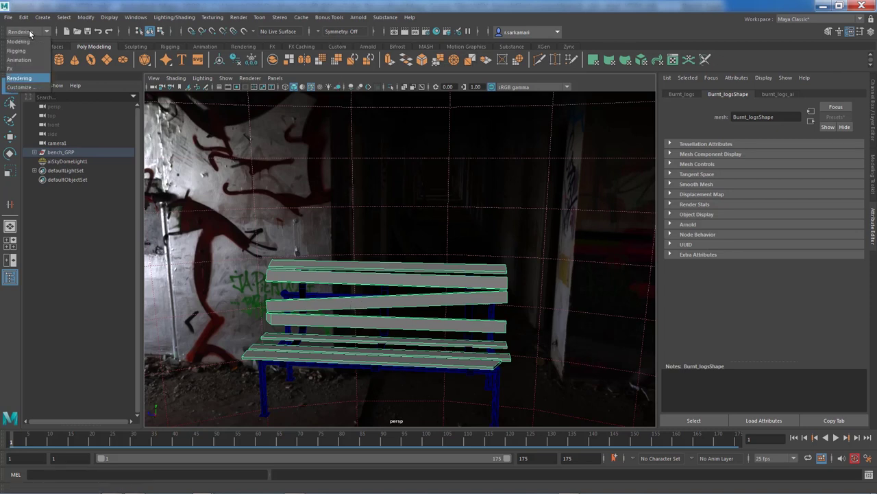
pyautogui.click(18, 41)
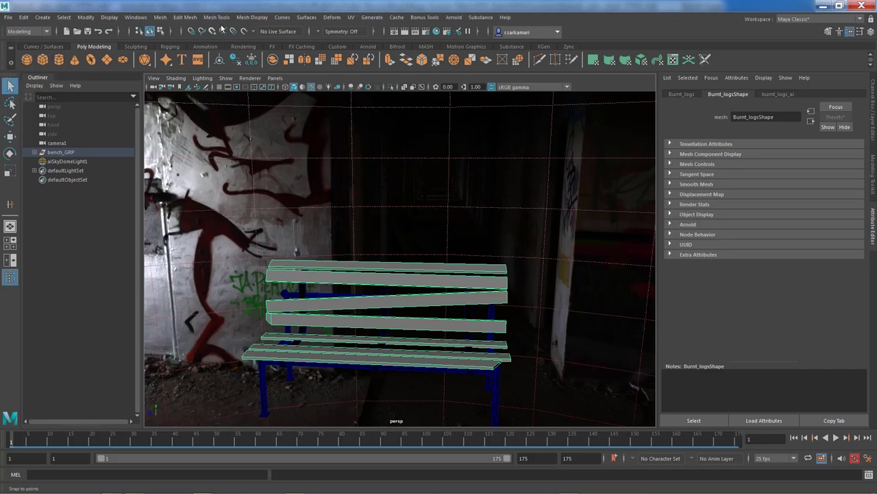
pyautogui.click(351, 17)
pyautogui.click(357, 32)
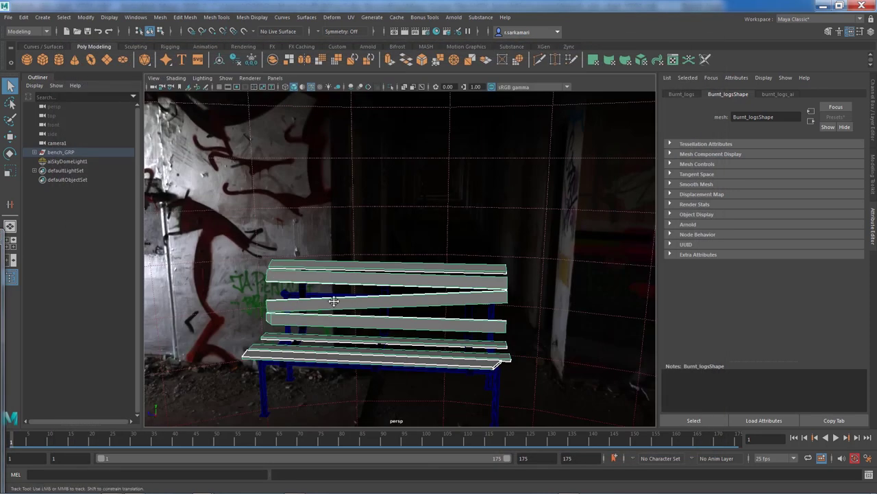
# Select the bench's legs and its supports in turn to inspect them as separate meshes
pyautogui.keyDown('alt'); pyautogui.moveTo(332, 313); pyautogui.dragTo(321, 273); pyautogui.keyUp('alt')
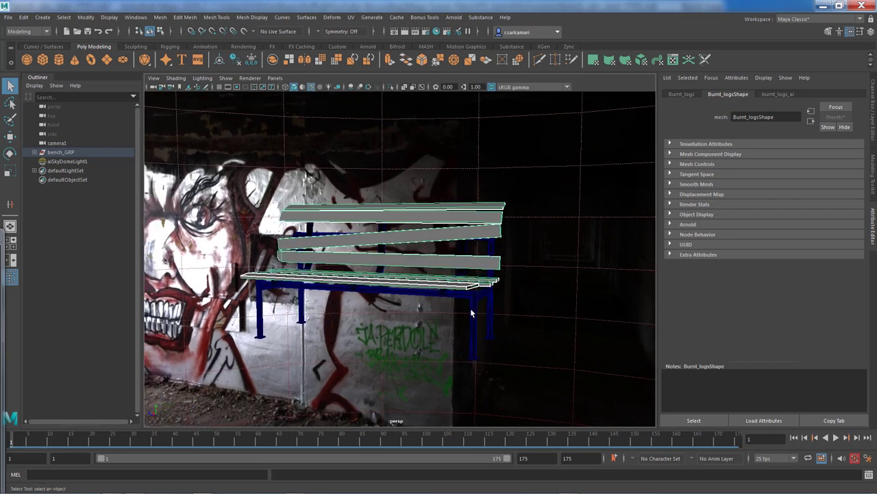
pyautogui.click(472, 313)
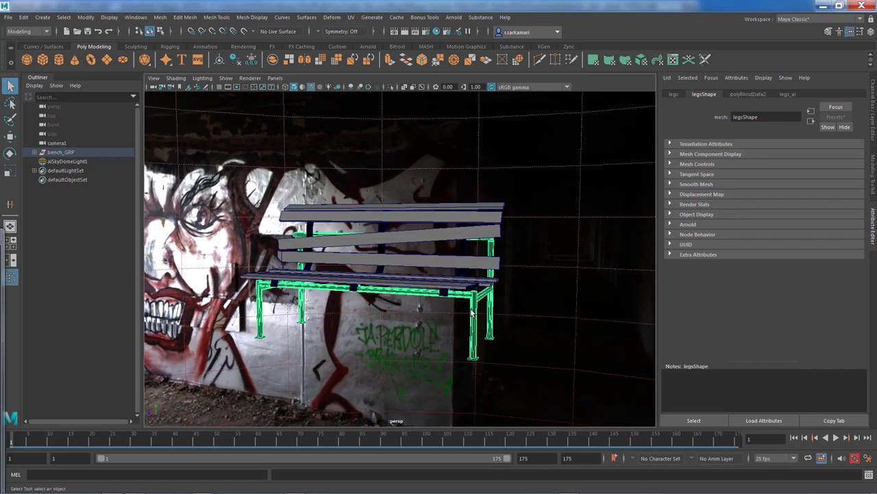
pyautogui.click(462, 248)
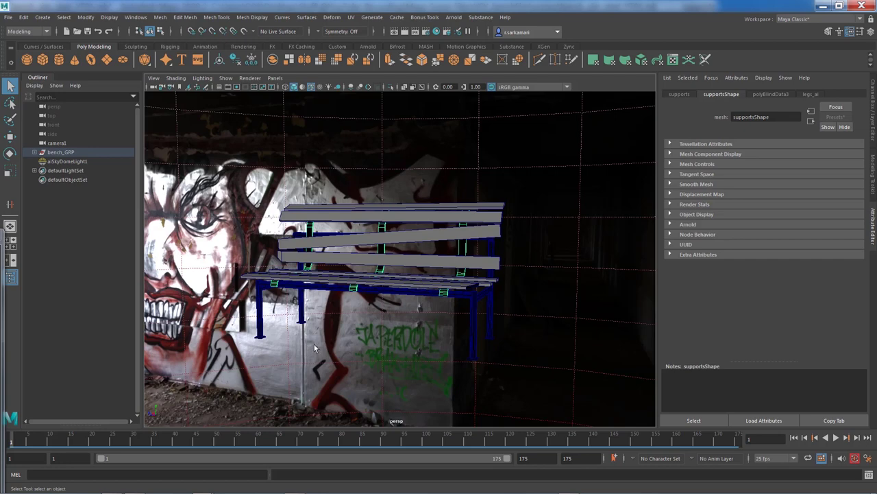
pyautogui.keyDown('alt'); pyautogui.moveTo(295, 347); pyautogui.dragTo(322, 348); pyautogui.keyUp('alt')
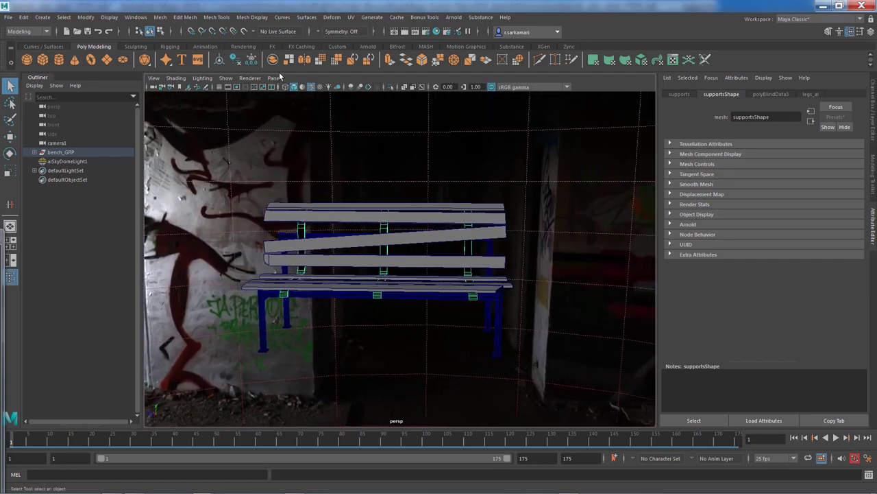
# Look through camera1 and play the animation to check the camera motion, and return to frame 1
pyautogui.click(277, 77)
pyautogui.moveTo(302, 87)
pyautogui.click(390, 89)
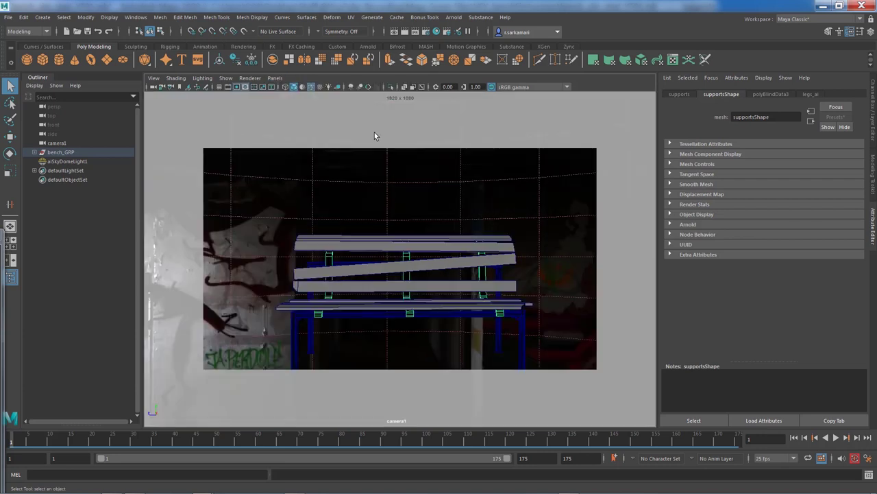
pyautogui.hotkey('alt', 'v')
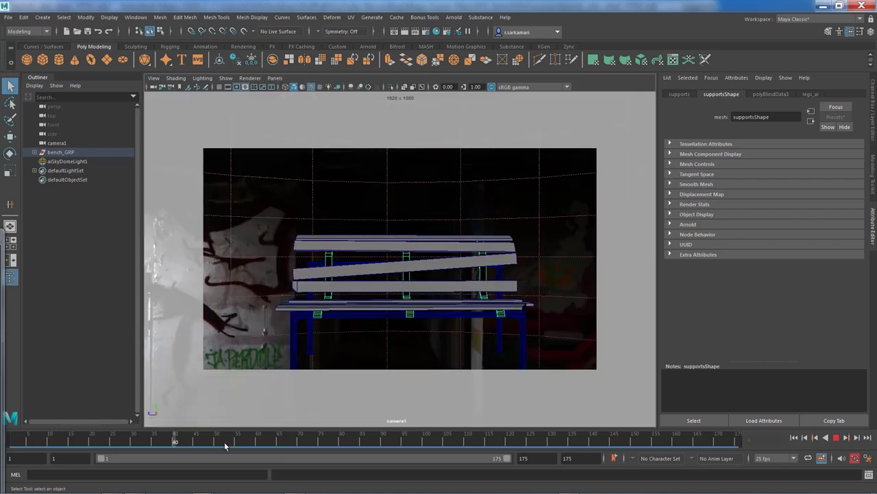
pyautogui.hotkey('alt', 'shift', 'v')
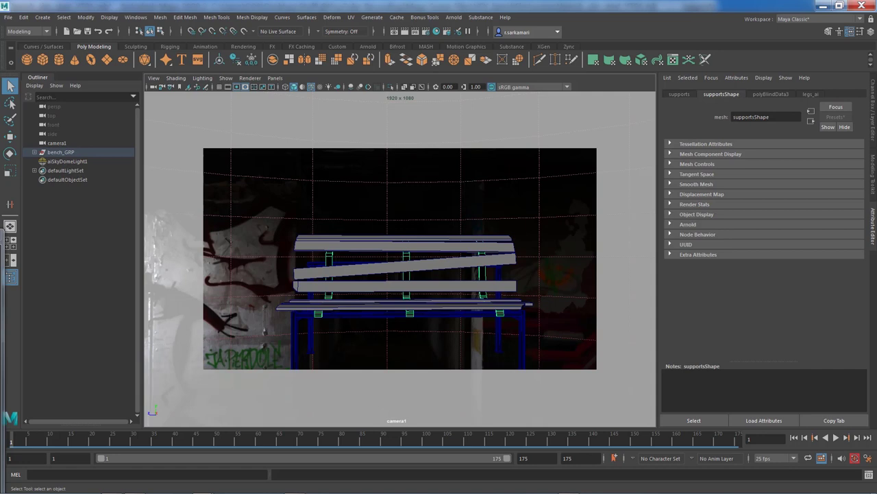
# Select the Burnt_logs slats and name the emitter FluidEmitter in the Emit from Object options
pyautogui.click(361, 252)
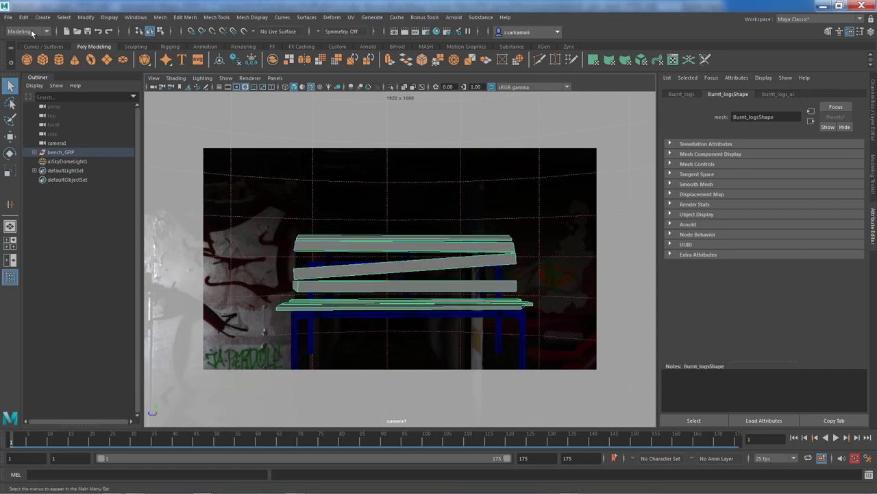
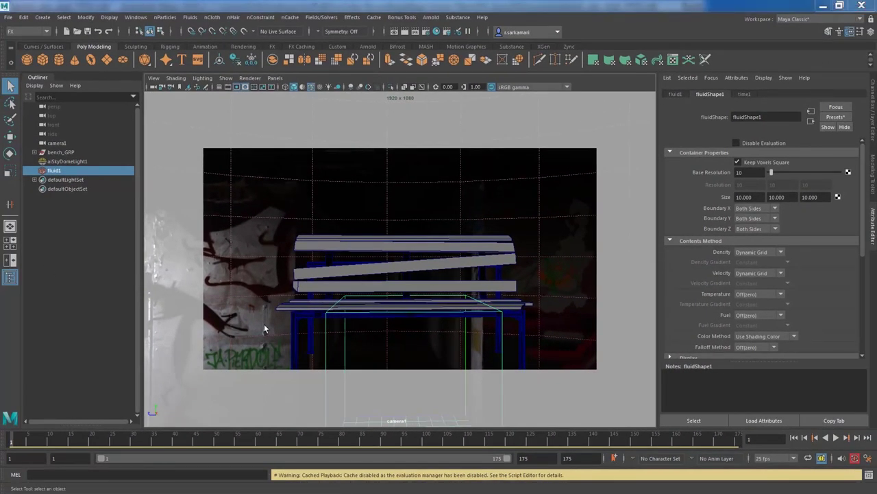
pyautogui.click(349, 247)
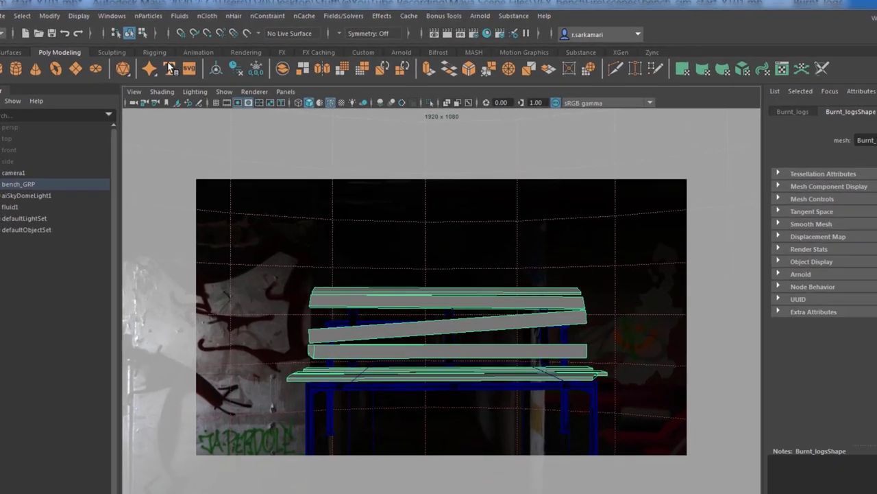
pyautogui.click(189, 17)
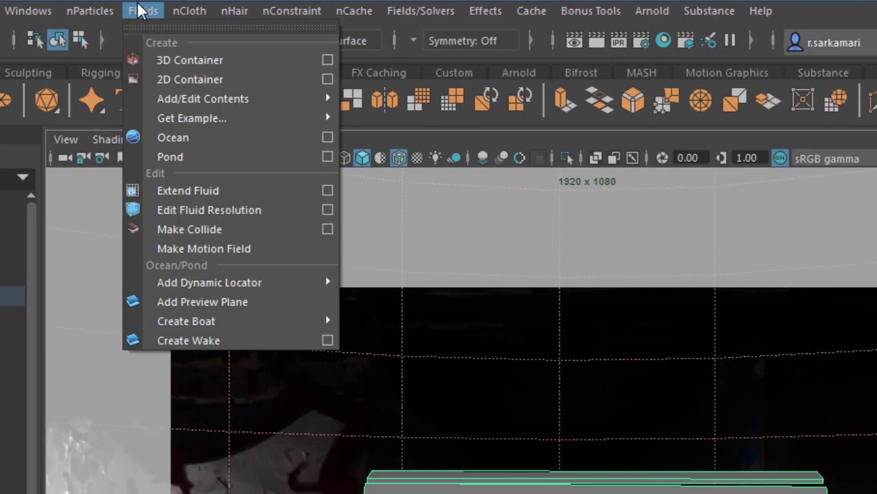
pyautogui.moveTo(188, 96)
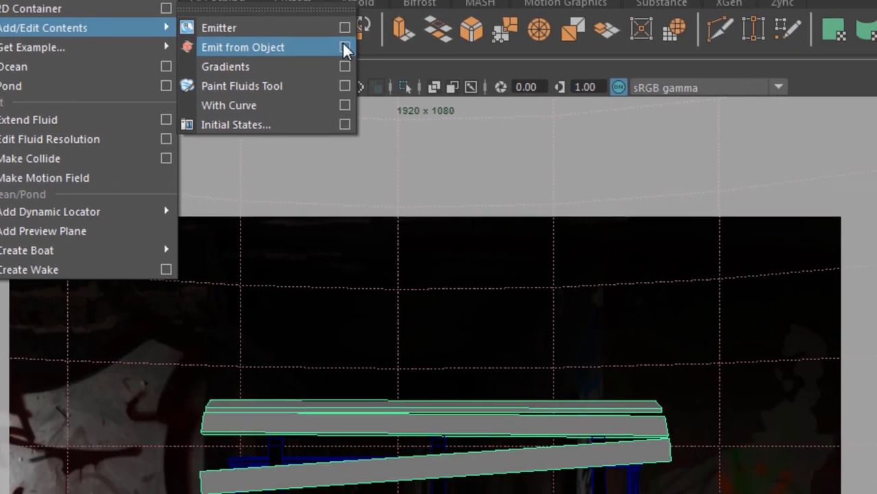
pyautogui.click(506, 118)
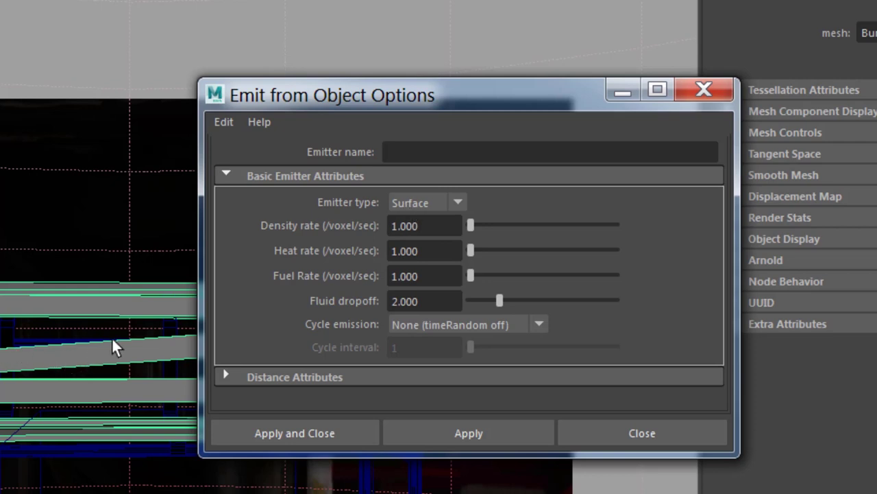
pyautogui.click(424, 149)
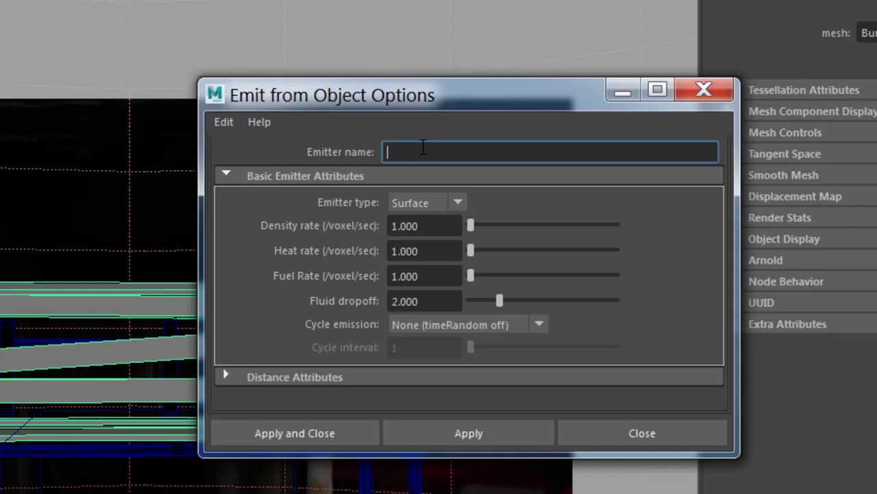
pyautogui.write('FluidEmitter')
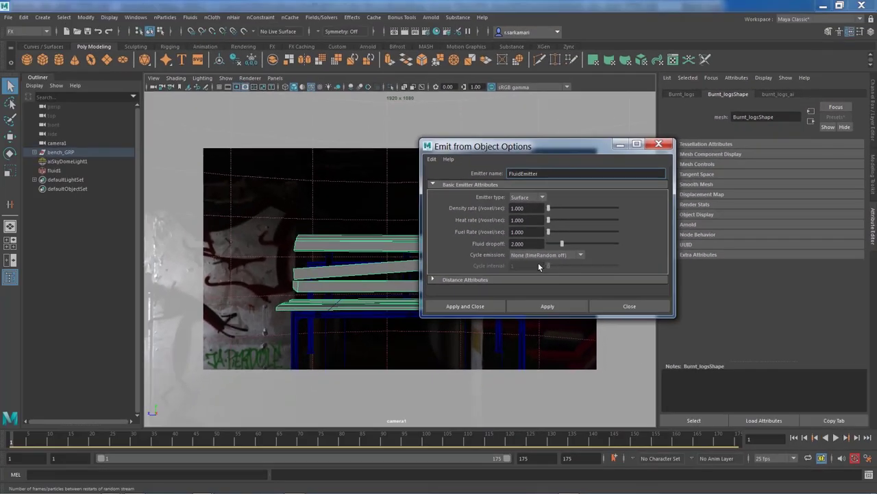
# Add the fluid1 container to the slats selection and create the surface fluid emitter
pyautogui.click(482, 305)
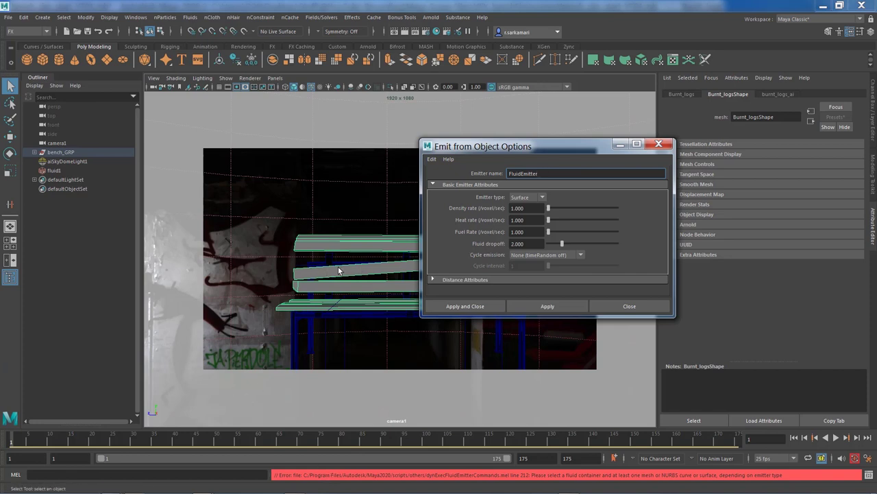
pyautogui.click(55, 171)
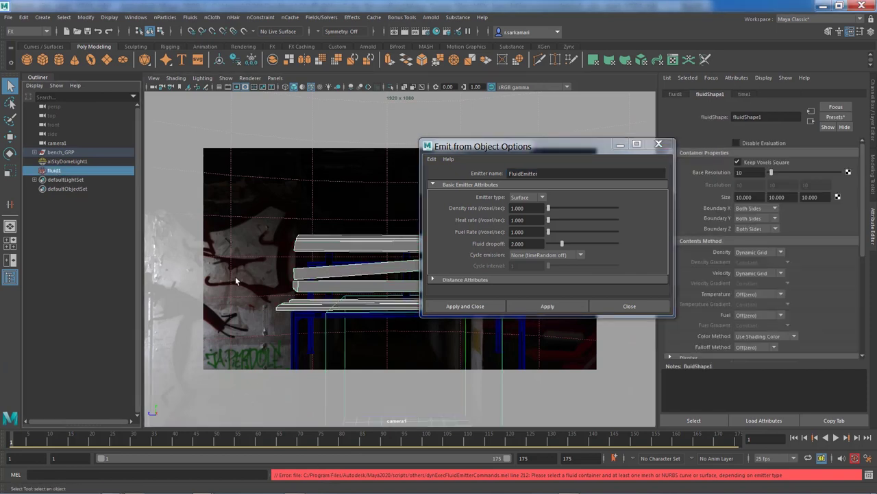
pyautogui.click(471, 306)
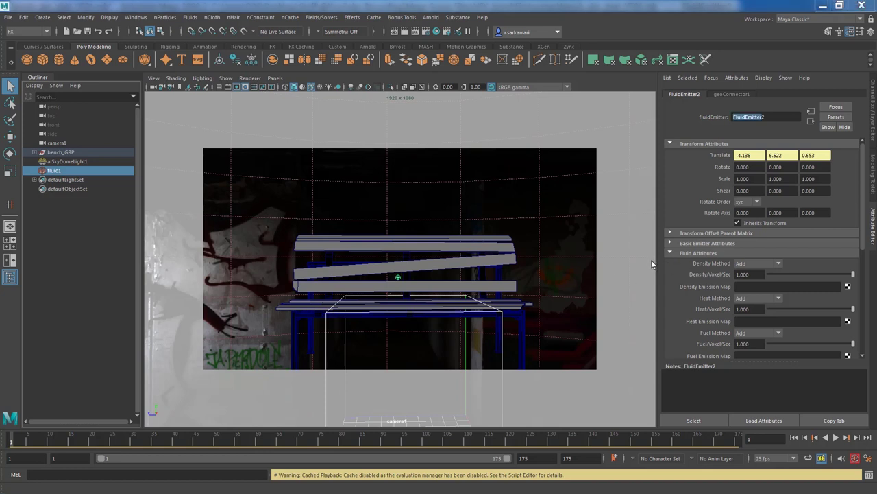
# Expand bench_GRP and Burnt_logs to locate the new emitter, and review its basic emitter attributes
pyautogui.click(34, 152)
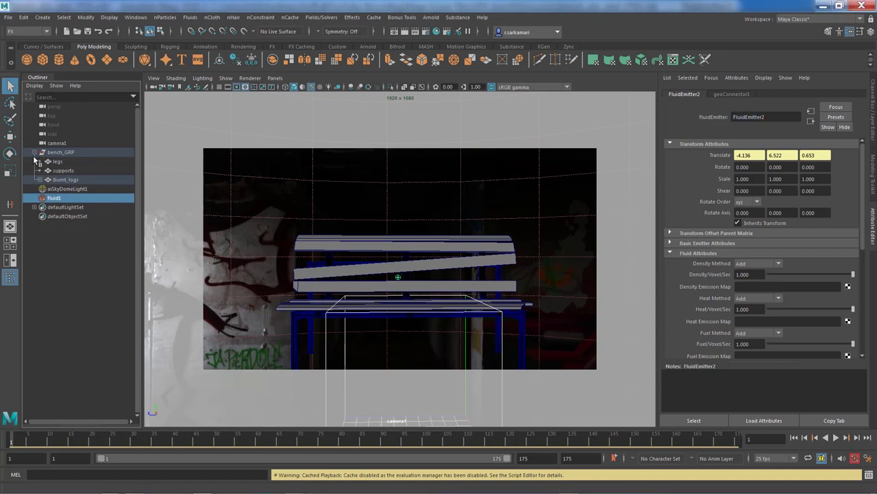
pyautogui.click(40, 180)
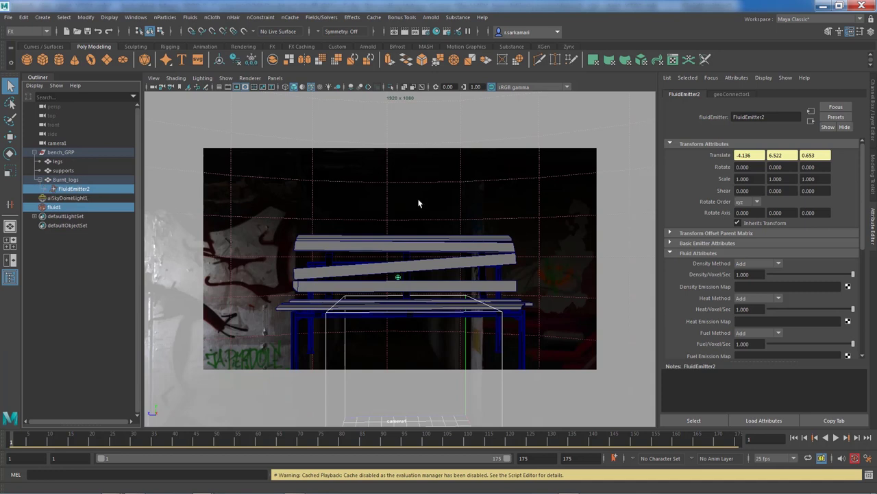
pyautogui.click(670, 244)
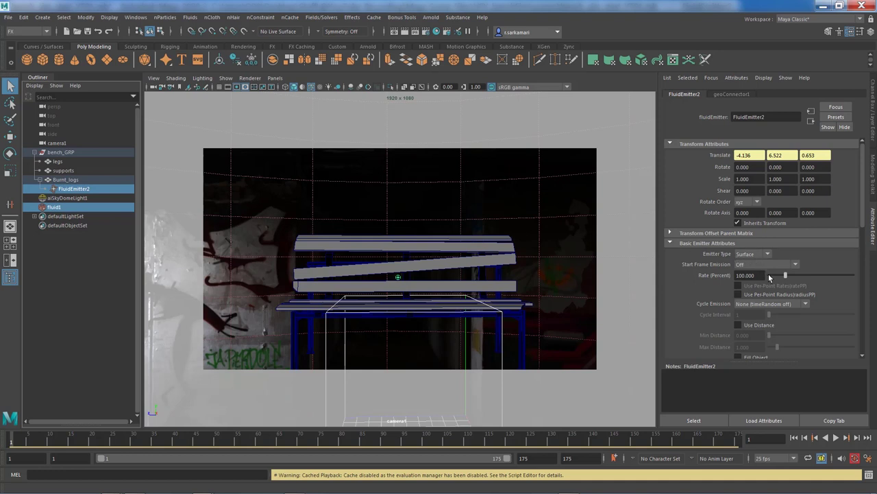
pyautogui.click(671, 243)
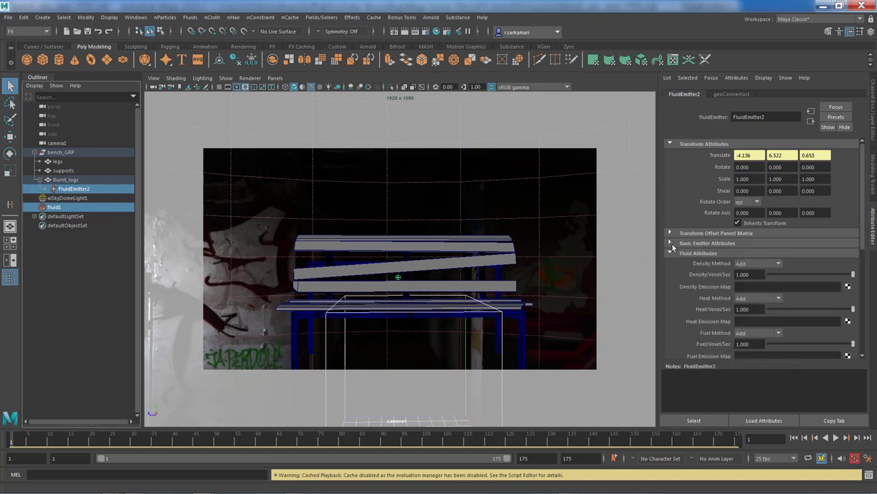
# Select the fluid1 container and look through the persp camera at an angle that shows the bench and container
pyautogui.click(53, 207)
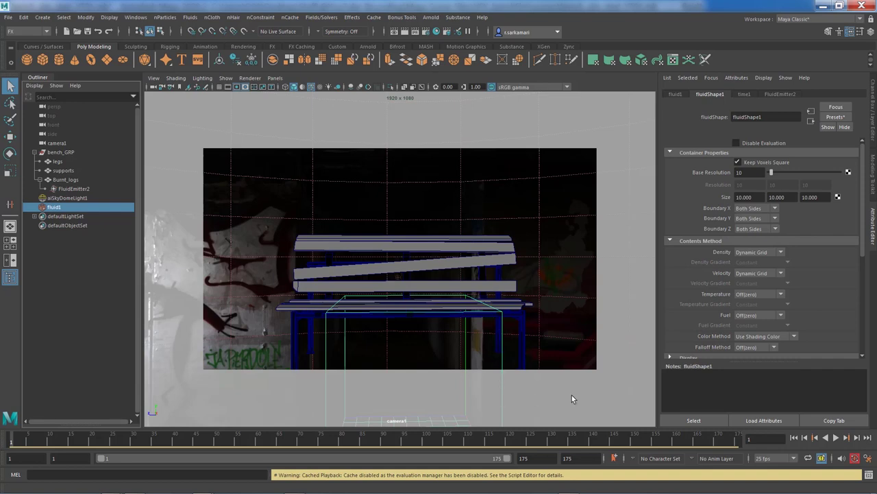
pyautogui.click(275, 78)
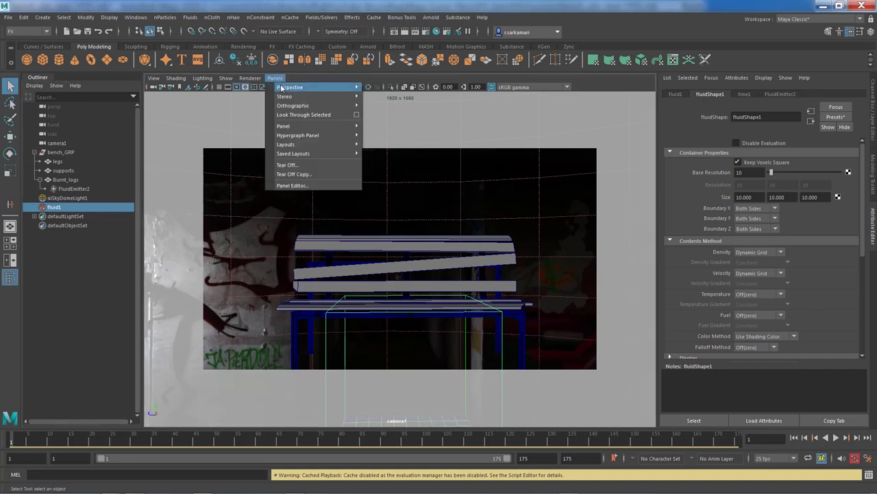
pyautogui.moveTo(323, 87)
pyautogui.click(380, 98)
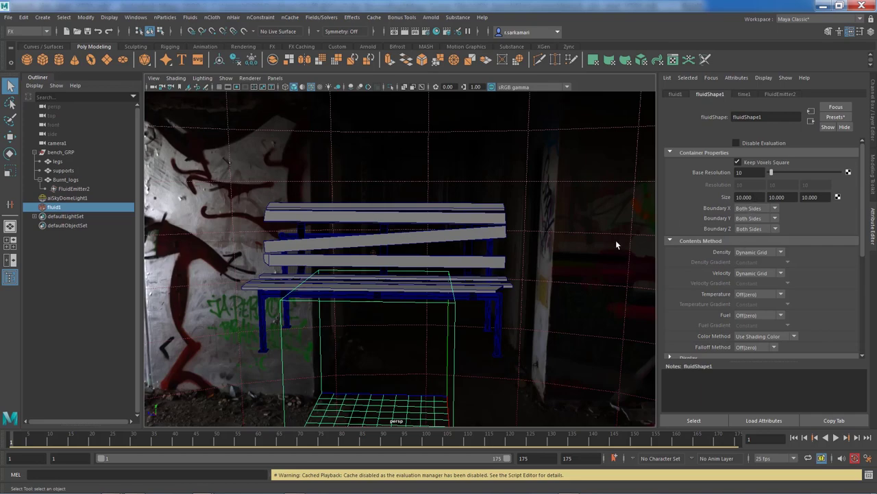
pyautogui.keyDown('alt'); pyautogui.moveTo(528, 247); pyautogui.dragTo(329, 240); pyautogui.keyUp('alt')
# Set the fluid container's size to 20 × 20 × 30
pyautogui.doubleClick(744, 197)
pyautogui.write('20')
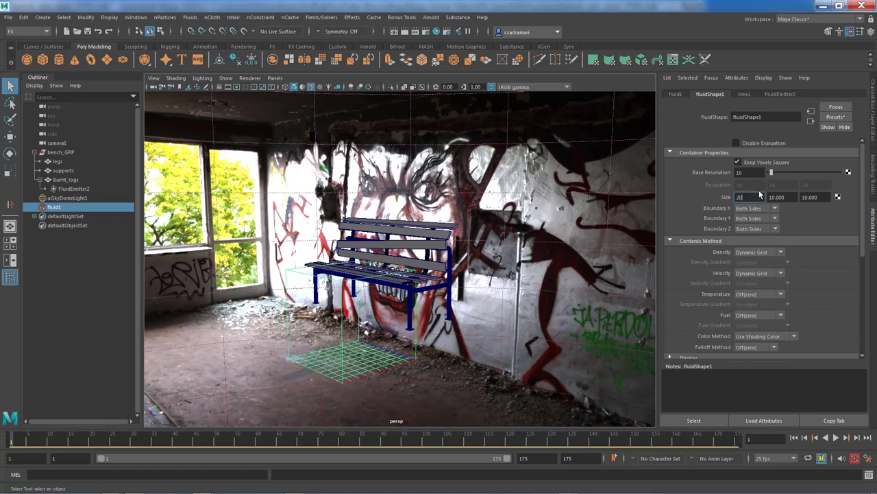
pyautogui.press('Tab')
pyautogui.write('20')
pyautogui.press('Tab')
pyautogui.write('30')
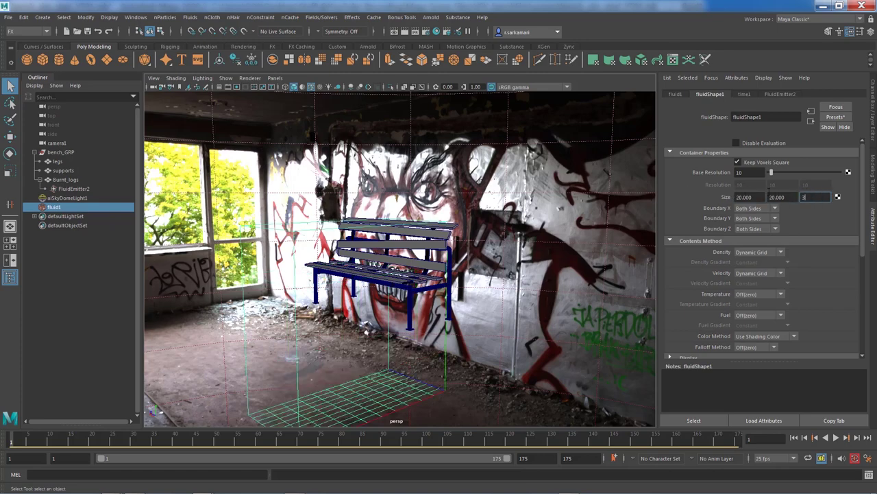
pyautogui.press('Return')
# Raise the fluid container so that it surrounds the bench slats, with its floor around the bench legs
pyautogui.press('[')
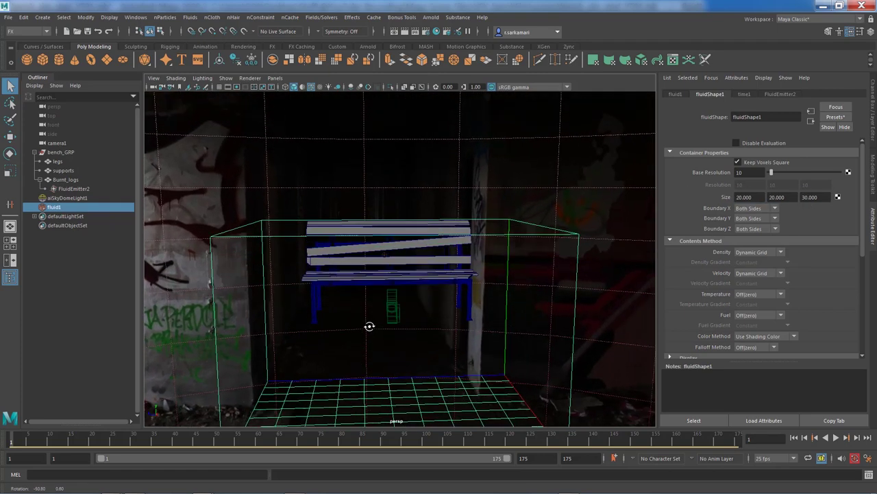
pyautogui.press('w')
pyautogui.moveTo(394, 279); pyautogui.dragTo(393, 197)
pyautogui.press('f')
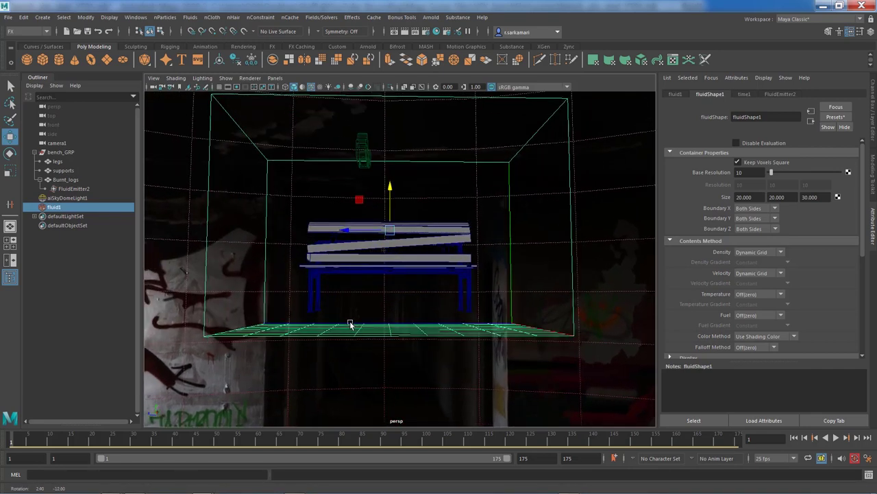
pyautogui.moveTo(389, 230); pyautogui.dragTo(302, 333)
pyautogui.keyDown('alt'); pyautogui.moveTo(373, 335); pyautogui.dragTo(345, 337); pyautogui.keyUp('alt')
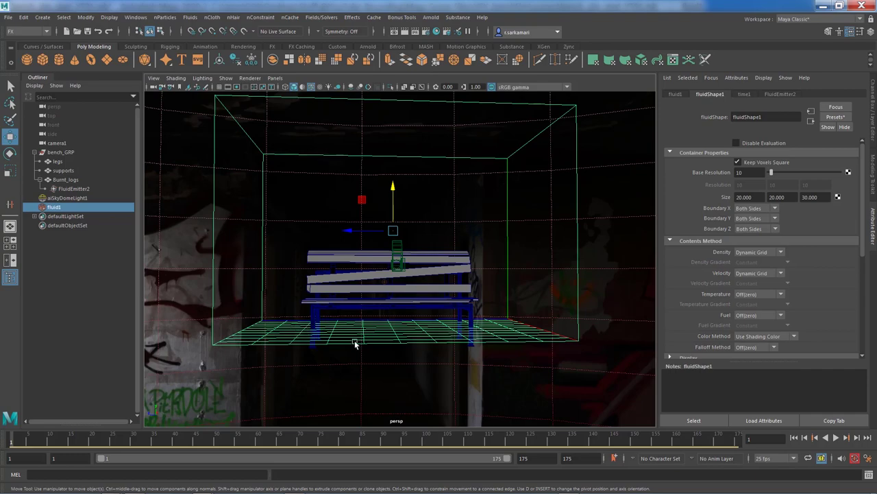
pyautogui.keyDown('alt'); pyautogui.moveTo(343, 337); pyautogui.dragTo(343, 369, button='middle'); pyautogui.keyUp('alt')
pyautogui.keyDown('alt'); pyautogui.moveTo(343, 369); pyautogui.dragTo(373, 352); pyautogui.keyUp('alt')
pyautogui.keyDown('alt'); pyautogui.moveTo(373, 352); pyautogui.dragTo(388, 358, button='middle'); pyautogui.keyUp('alt')
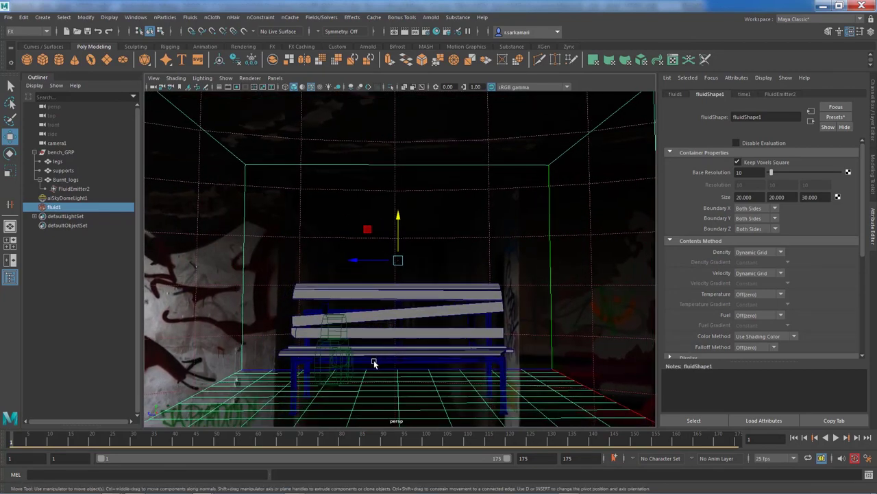
pyautogui.click(741, 220)
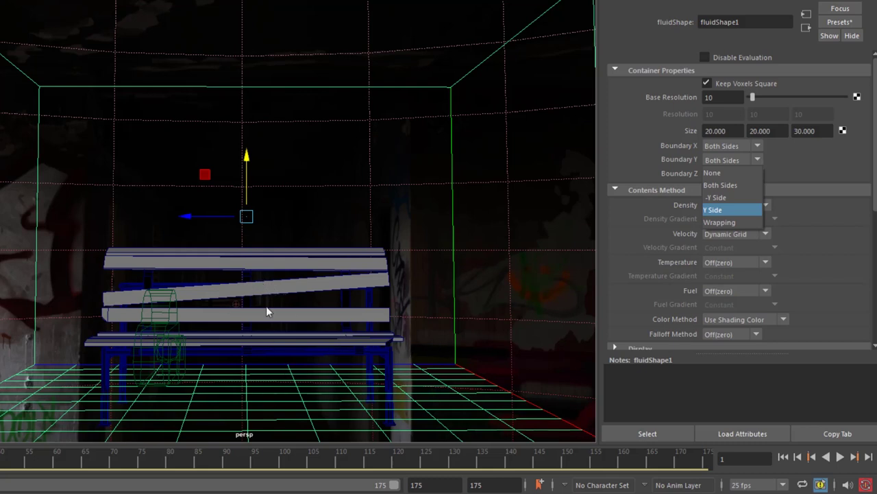
pyautogui.click(336, 320)
# Shift the fluid container along the X axis toward the bench's backrest to center it better around the bench
pyautogui.scroll(-5, 270, 314)
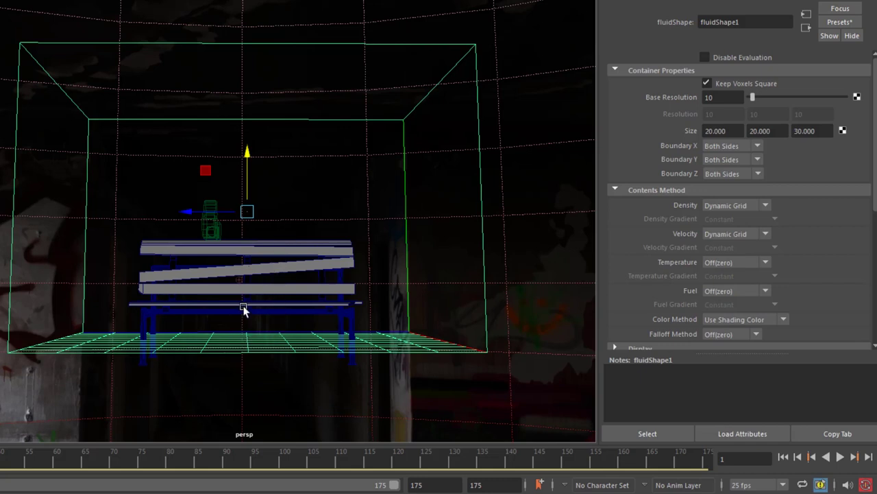
pyautogui.keyDown('alt'); pyautogui.moveTo(242, 308); pyautogui.dragTo(384, 308); pyautogui.keyUp('alt')
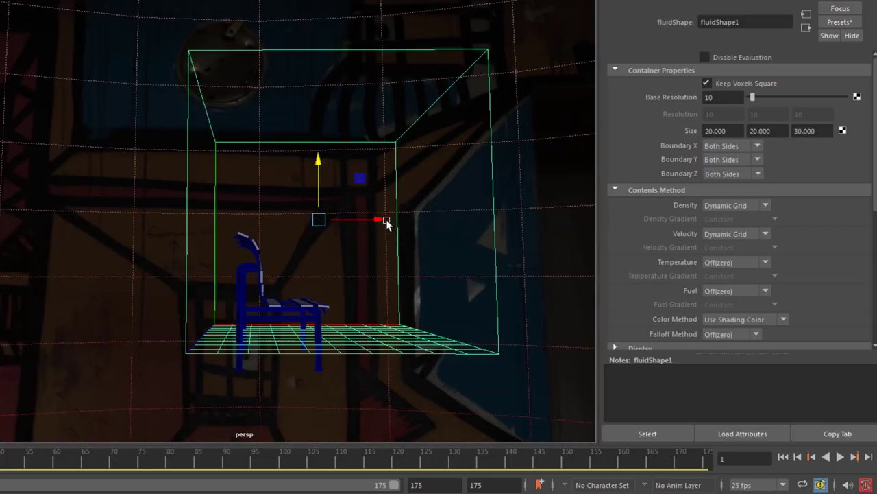
pyautogui.moveTo(384, 221); pyautogui.dragTo(351, 233)
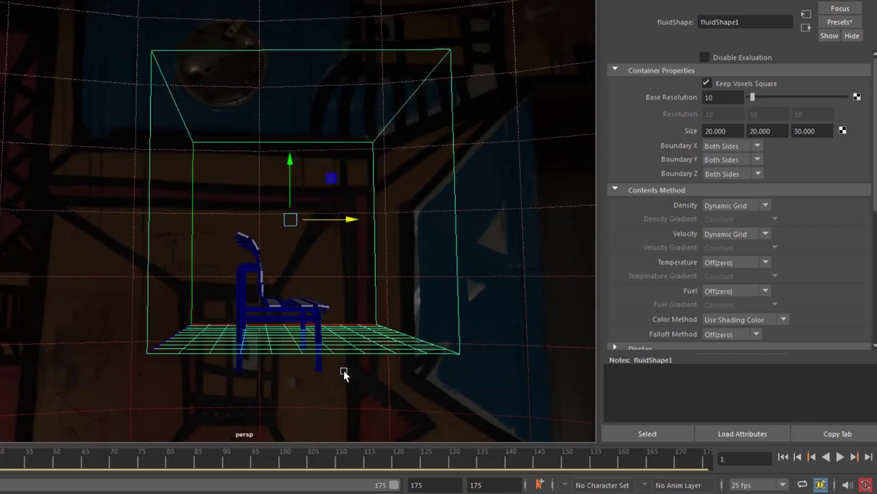
pyautogui.keyDown('alt'); pyautogui.moveTo(343, 374); pyautogui.dragTo(237, 302); pyautogui.keyUp('alt')
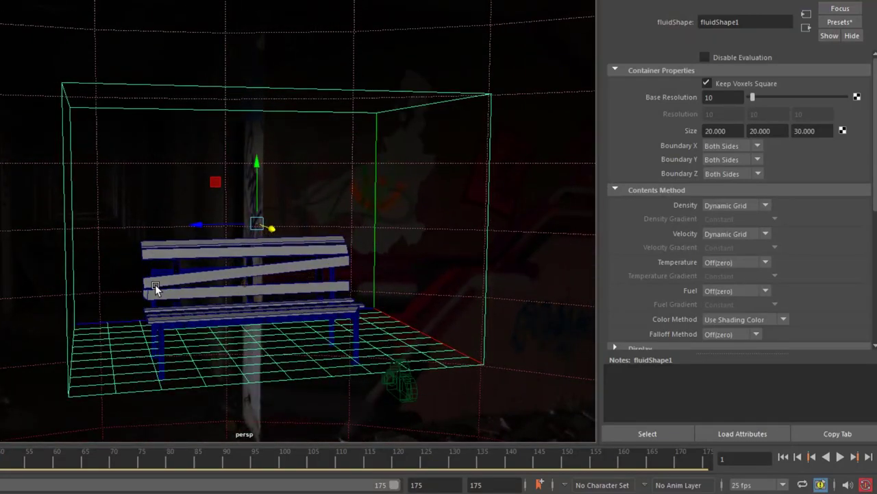
pyautogui.keyDown('alt'); pyautogui.moveTo(337, 333); pyautogui.dragTo(305, 328); pyautogui.keyUp('alt')
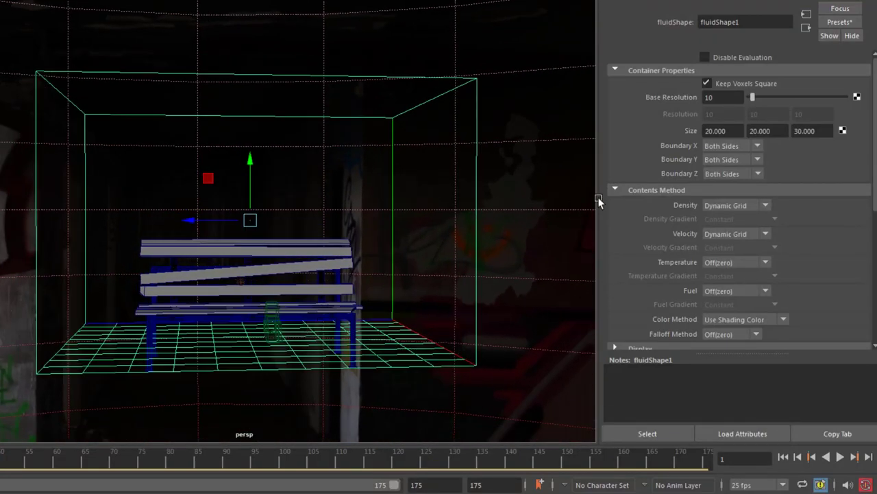
# Resize the fluid container to 15 × 15 × 25
pyautogui.moveTo(730, 132); pyautogui.dragTo(699, 131)
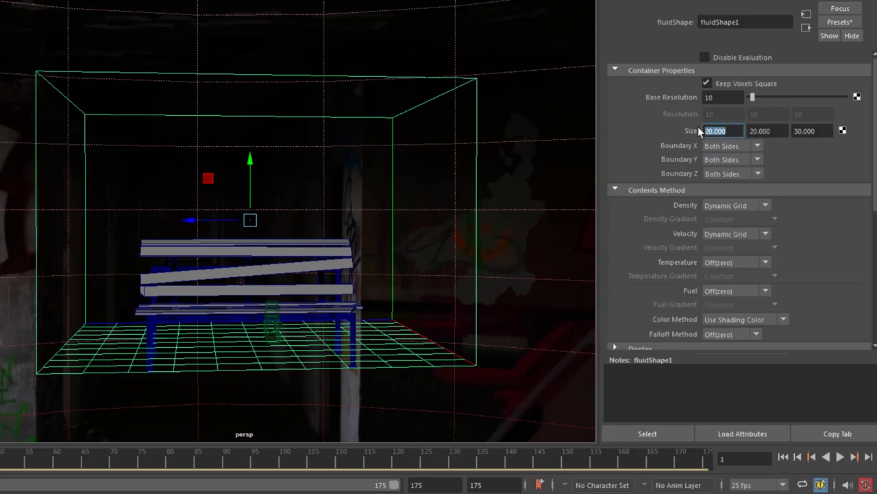
pyautogui.write('15')
pyautogui.press('Tab')
pyautogui.write('15')
pyautogui.press('Tab')
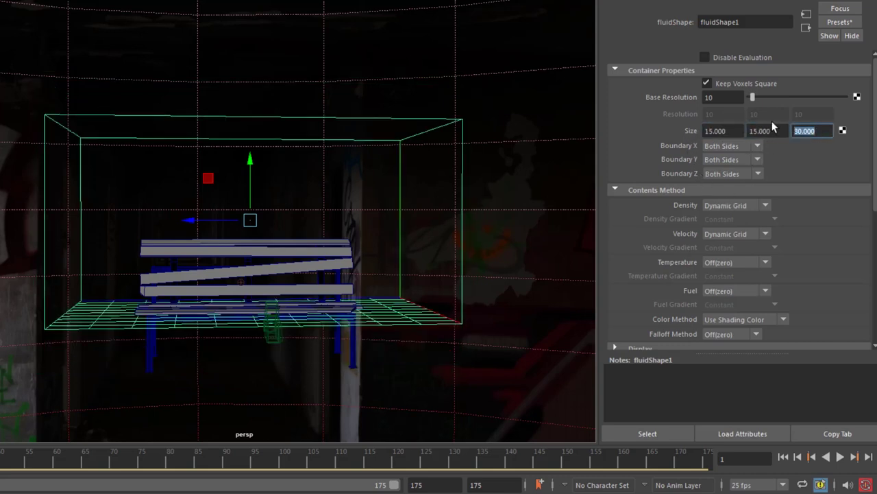
pyautogui.write('25')
pyautogui.press('Return')
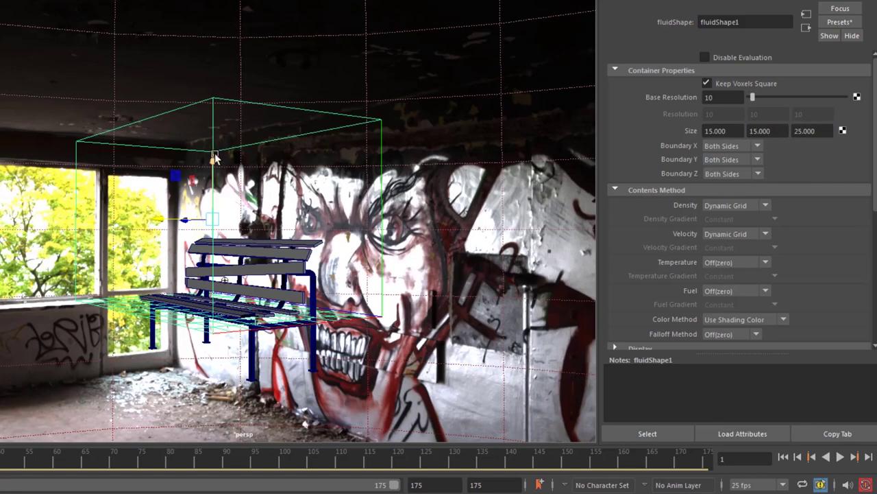
# Lower the resized container around the bench and move it slightly along X toward the backrest
pyautogui.moveTo(214, 156); pyautogui.dragTo(213, 177)
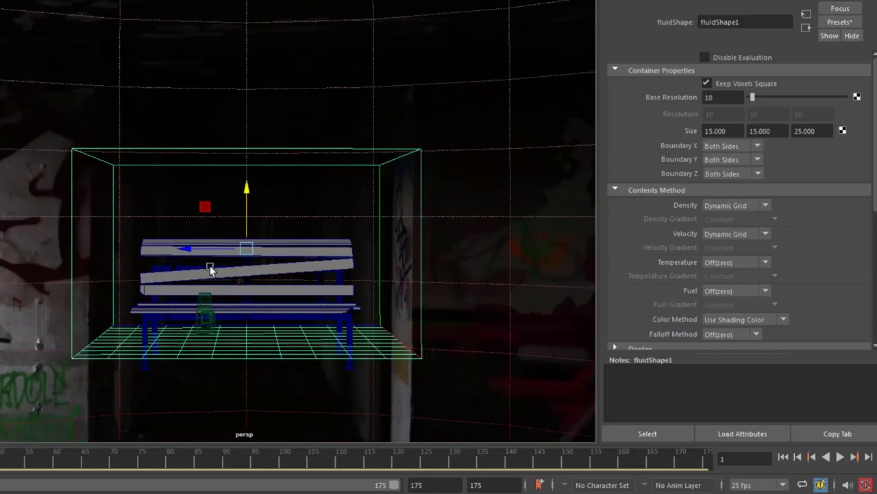
pyautogui.keyDown('alt'); pyautogui.moveTo(210, 265); pyautogui.dragTo(340, 264); pyautogui.keyUp('alt')
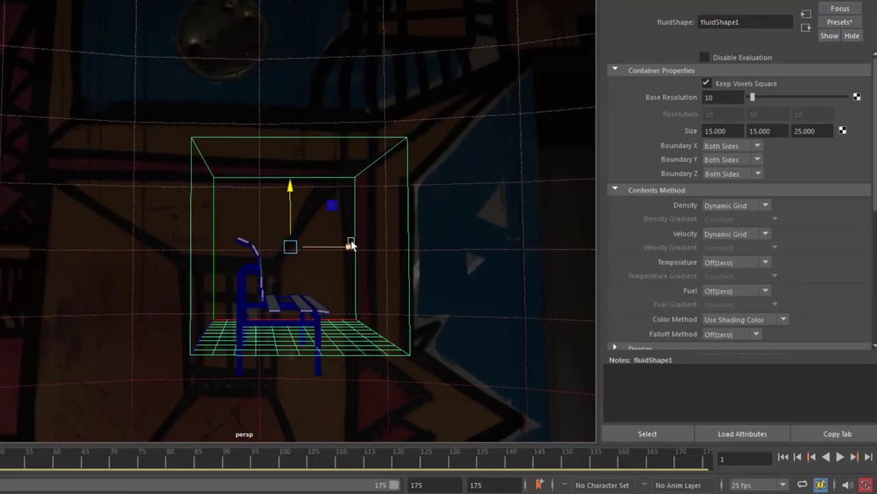
pyautogui.moveTo(348, 245); pyautogui.dragTo(333, 247)
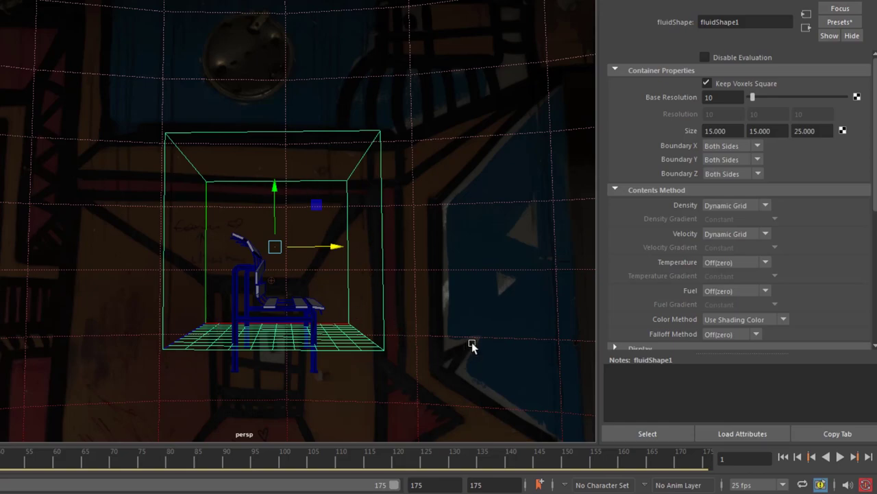
pyautogui.keyDown('alt'); pyautogui.moveTo(472, 346); pyautogui.dragTo(299, 334); pyautogui.keyUp('alt')
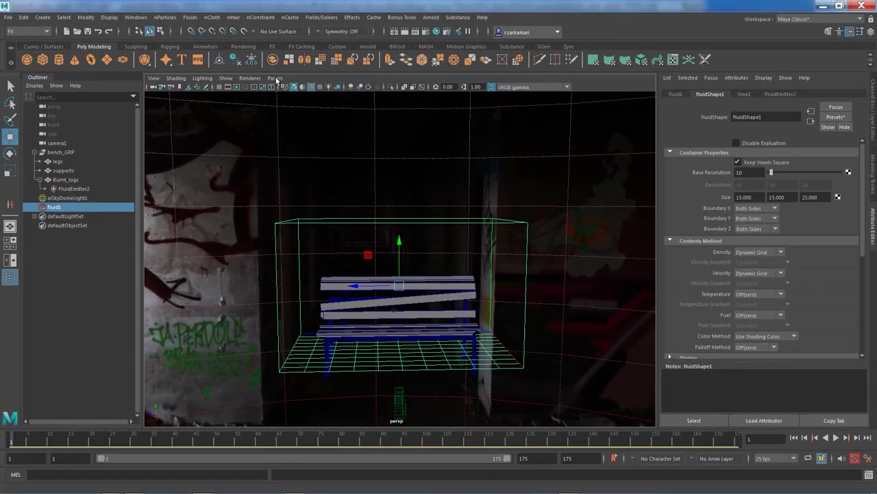
# Look through camera1 and set the fluid's Temperature contents method to Dynamic Grid
pyautogui.click(275, 77)
pyautogui.moveTo(302, 86)
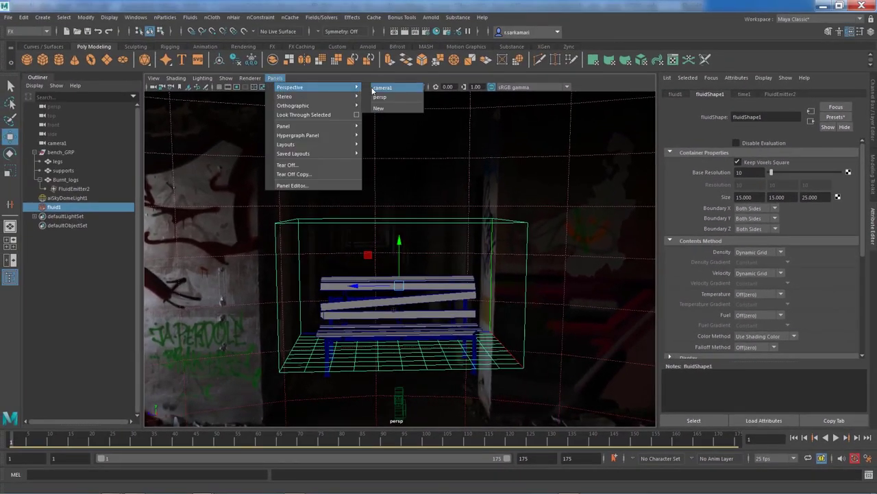
pyautogui.click(387, 93)
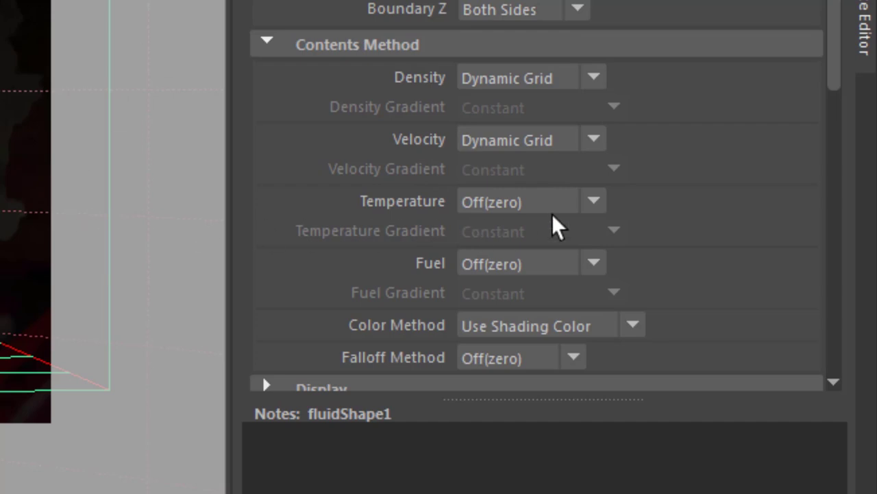
pyautogui.click(535, 203)
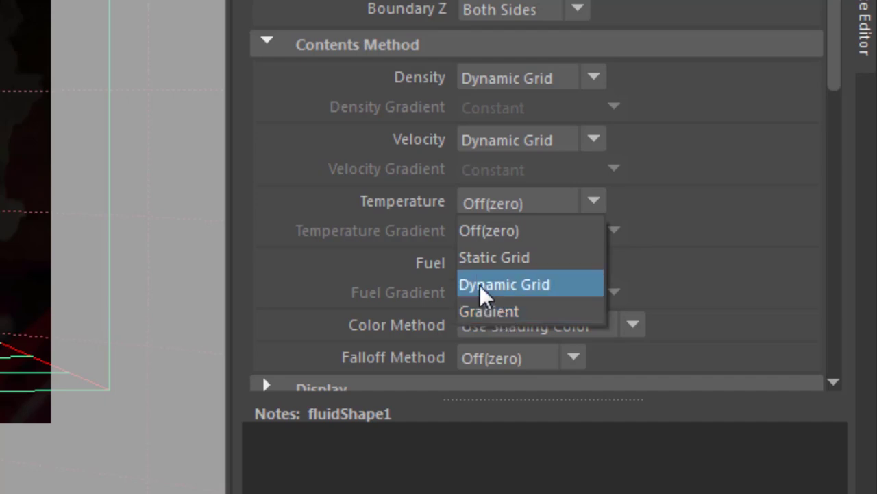
pyautogui.click(484, 297)
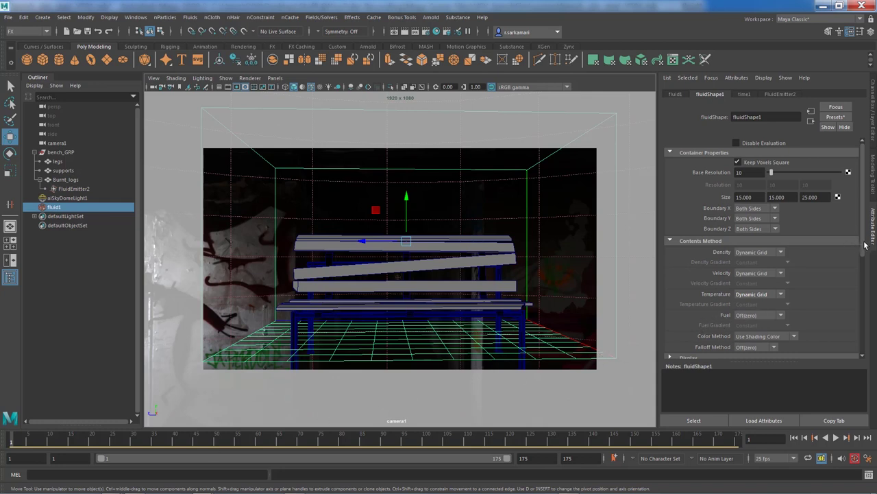
# Expand the fluid's Display attributes and set the container's Base Resolution to 50
pyautogui.moveTo(865, 247); pyautogui.dragTo(865, 320)
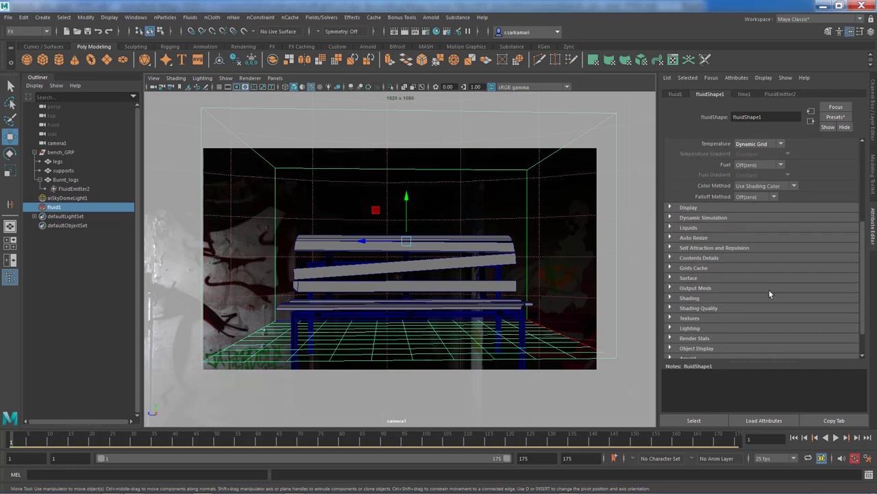
pyautogui.click(704, 207)
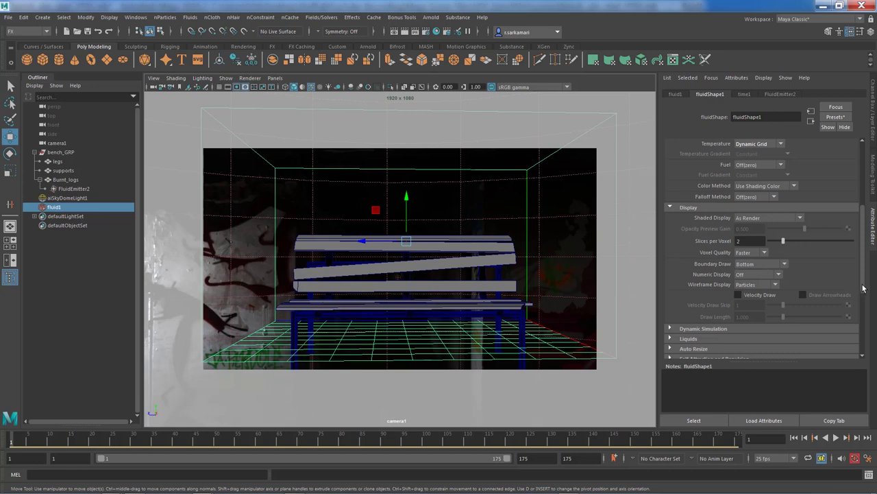
pyautogui.moveTo(866, 288); pyautogui.dragTo(866, 205)
pyautogui.doubleClick(749, 172)
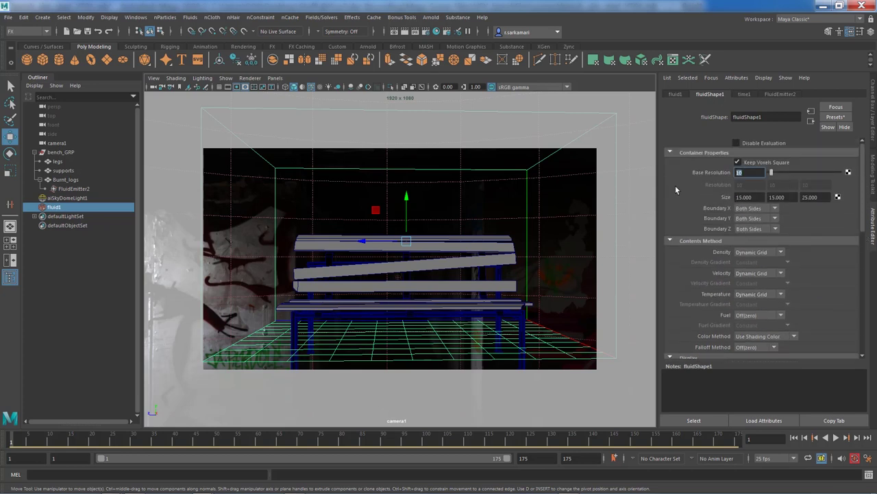
pyautogui.write('50')
pyautogui.press('Return')
pyautogui.click(795, 439)
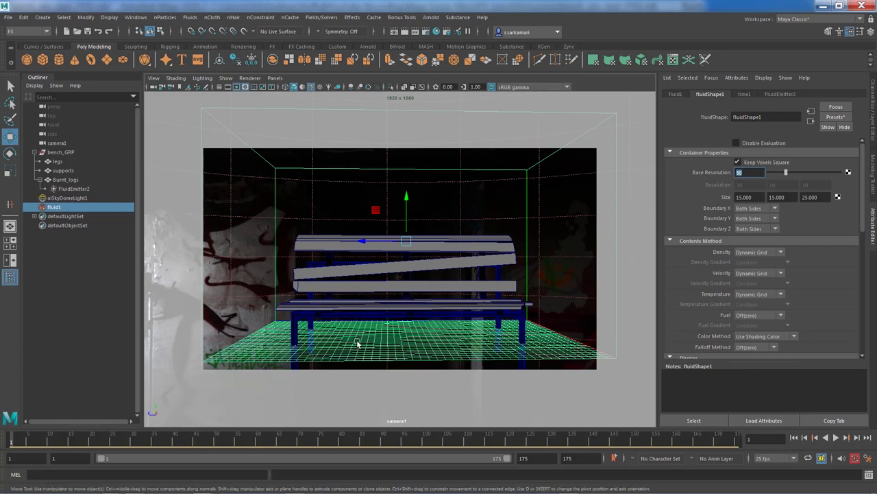
# Try None for the container's Boundary Draw, set it to Bounding box, and collapse the Contents Method and Display attributes
pyautogui.click(743, 241)
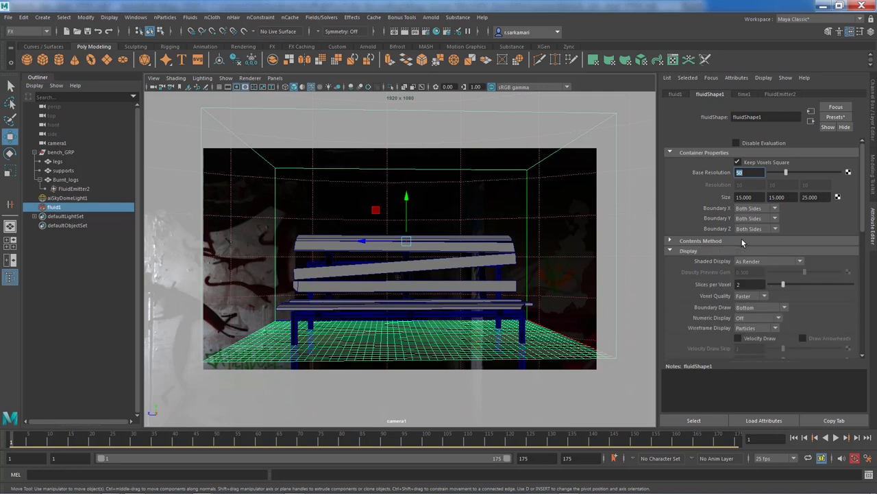
pyautogui.click(747, 310)
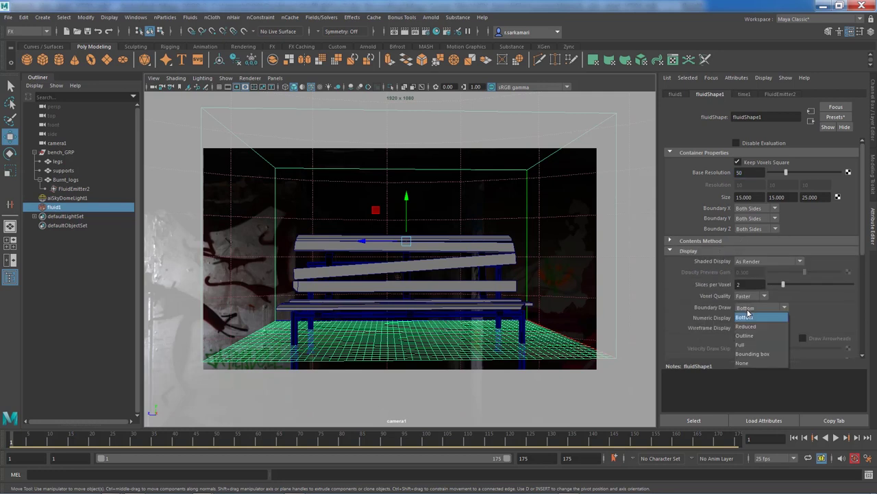
pyautogui.click(742, 360)
pyautogui.click(747, 307)
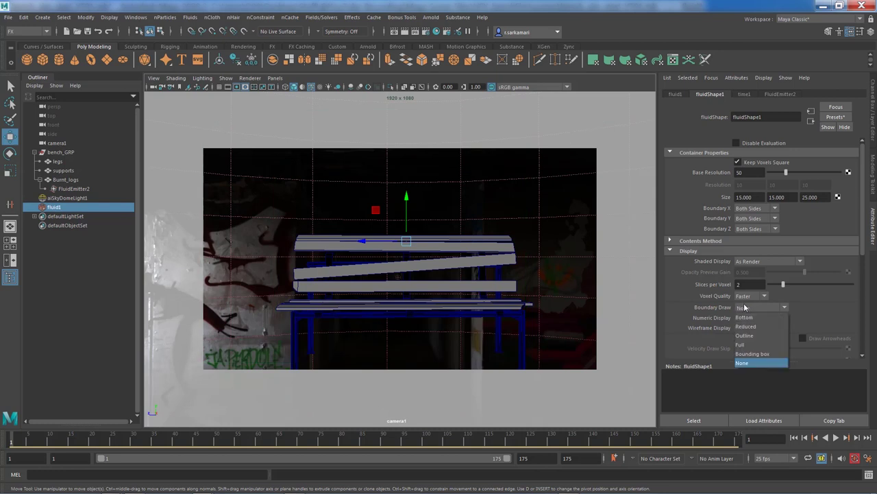
pyautogui.click(742, 354)
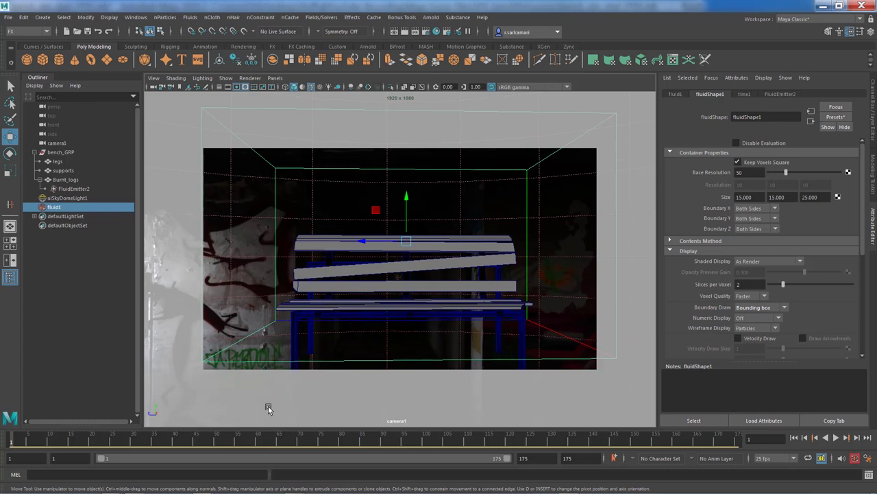
pyautogui.click(696, 251)
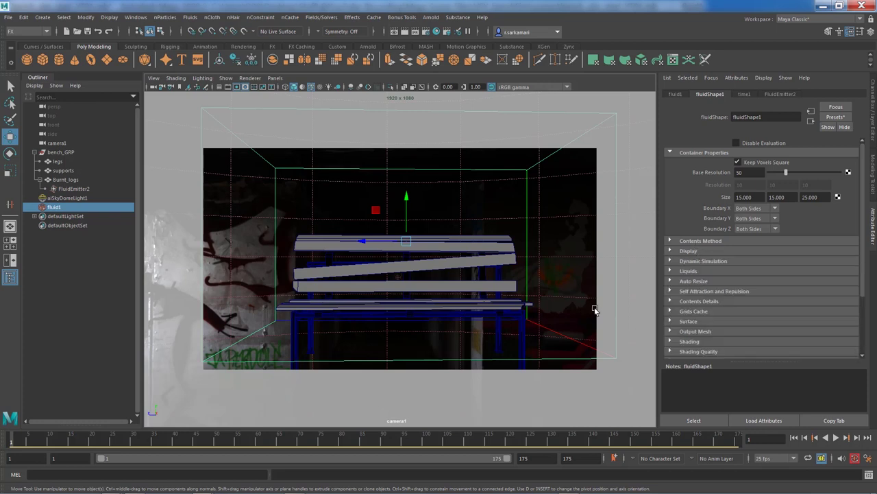
# Expand the fluid's Dynamic Simulation attributes
pyautogui.click(712, 261)
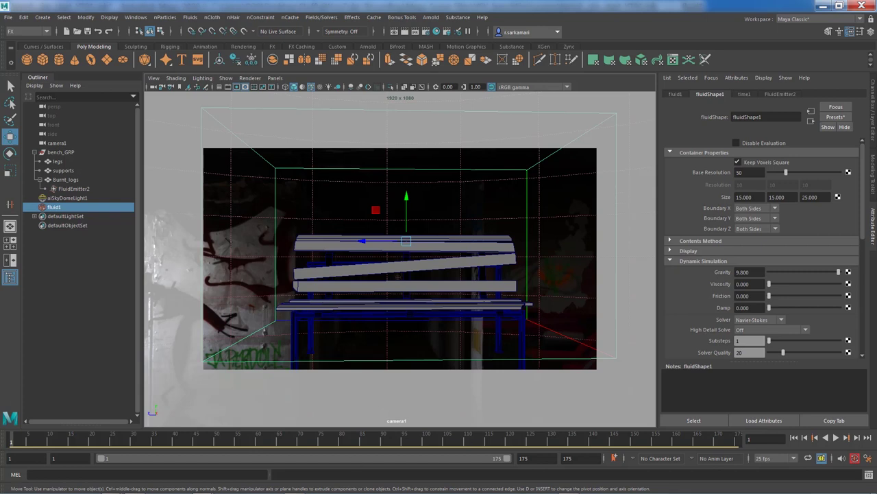
pyautogui.scroll(-2, 754, 237)
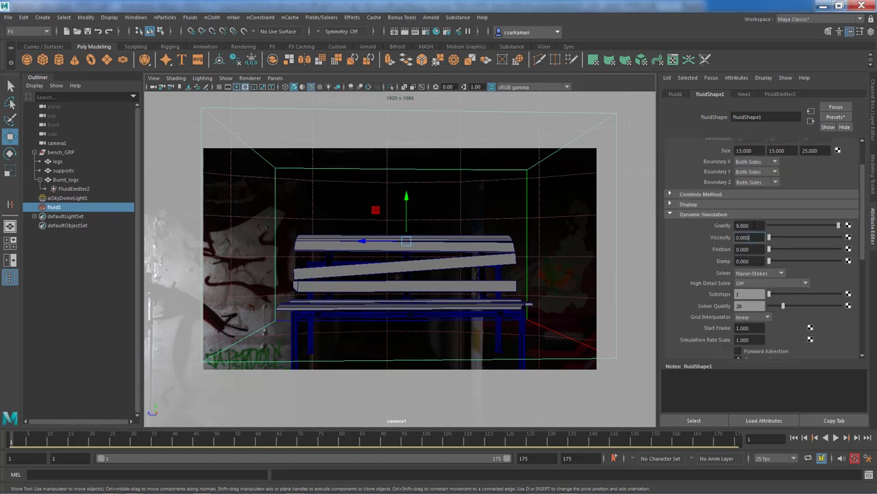
# Try Off(zero) for the fluid's Velocity contents method, restore Dynamic Grid, and collapse the Contents Method attributes
pyautogui.click(700, 195)
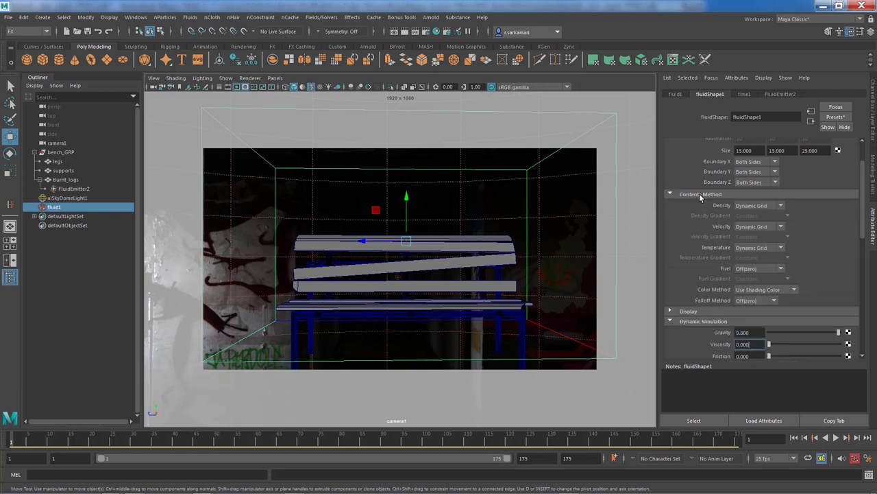
pyautogui.click(750, 227)
pyautogui.click(747, 237)
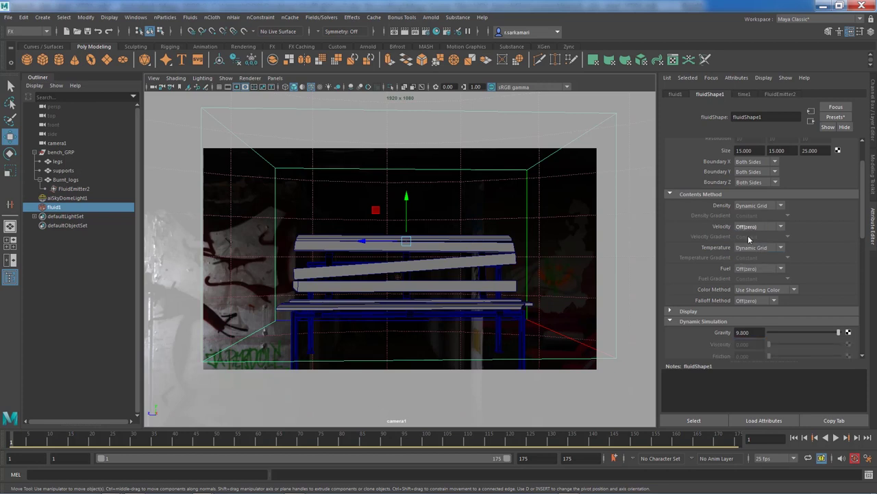
pyautogui.moveTo(862, 226); pyautogui.dragTo(865, 258)
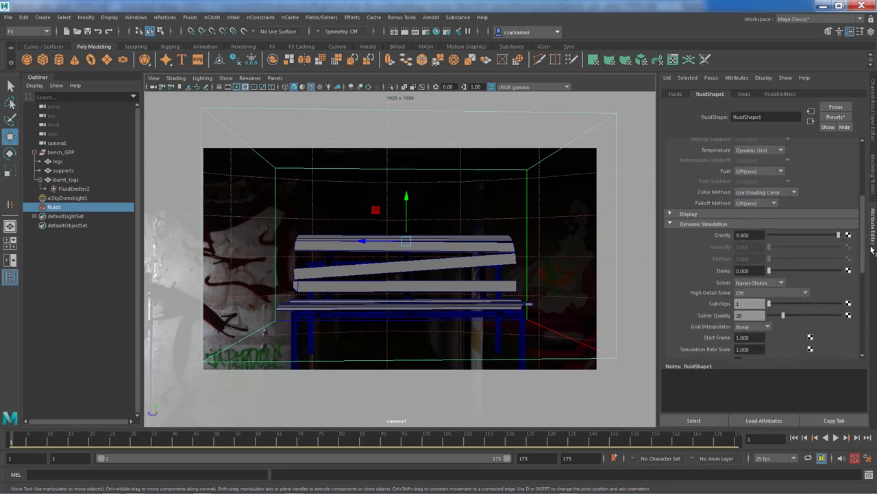
pyautogui.moveTo(867, 250); pyautogui.dragTo(866, 211)
pyautogui.click(766, 237)
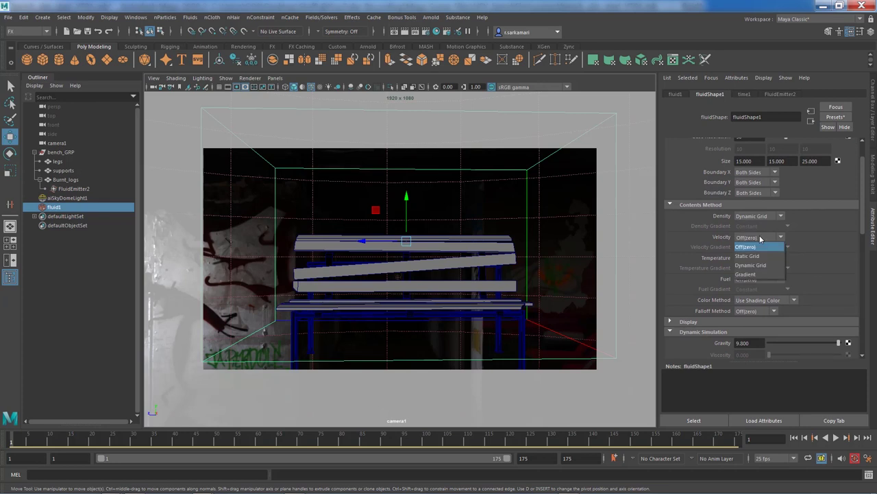
pyautogui.click(747, 266)
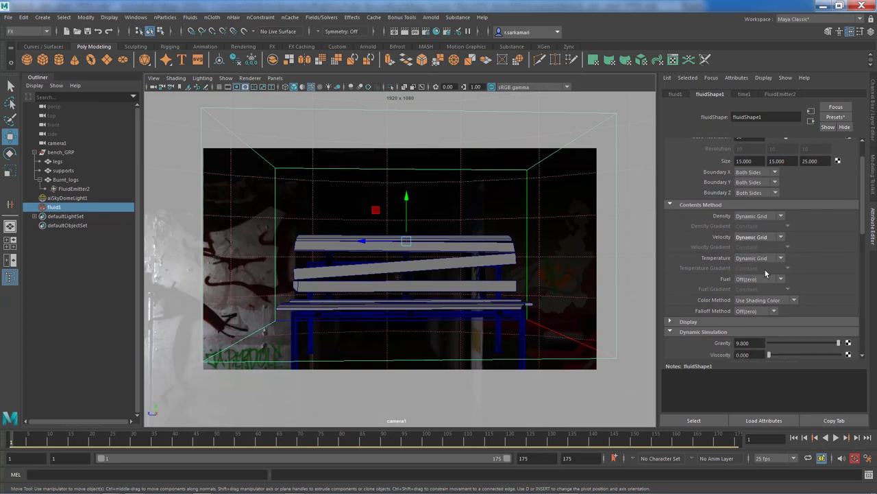
pyautogui.click(698, 205)
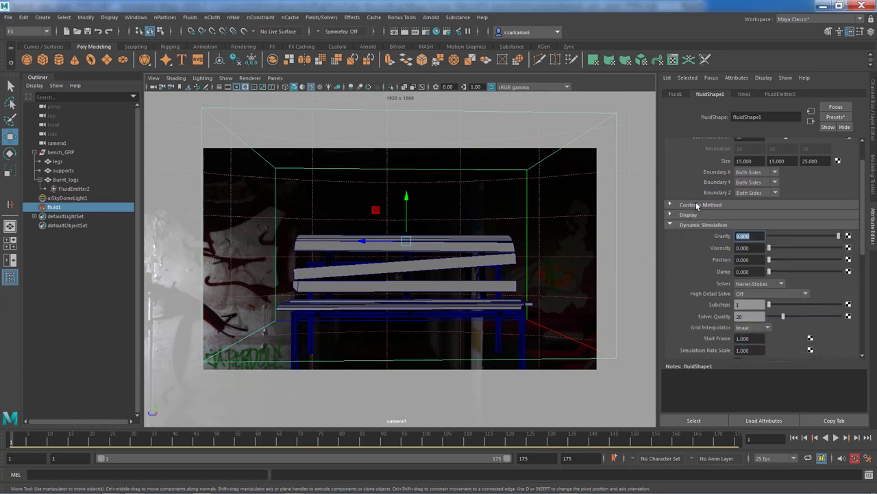
# Set the fluid's Damp to 0.025 in the Dynamic Simulation attributes
pyautogui.click(753, 235)
pyautogui.click(747, 272)
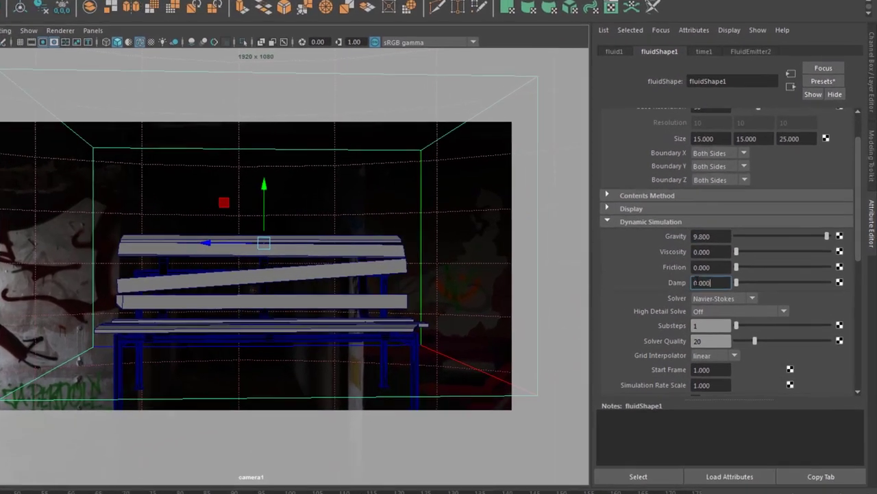
pyautogui.doubleClick(706, 282)
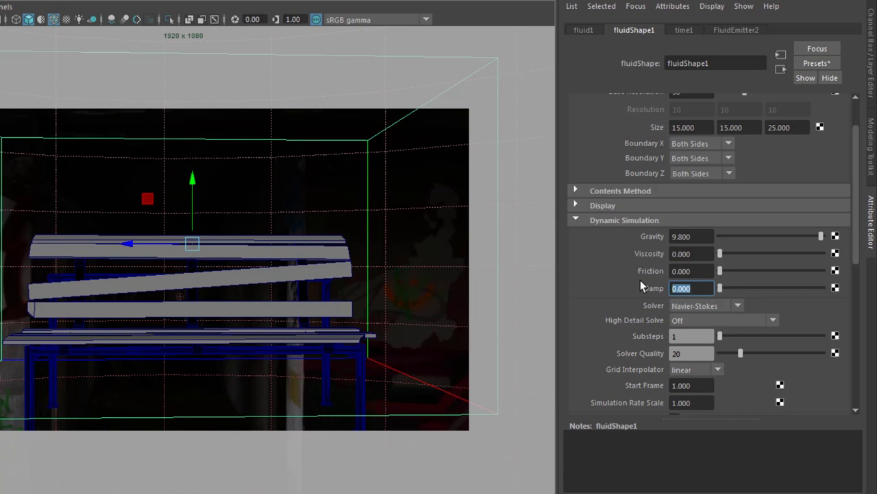
pyautogui.write('.025')
pyautogui.press('Return')
pyautogui.press('Return')
# Set the fluid's High Detail Solve to All Grids and its Substeps to 2
pyautogui.click(702, 322)
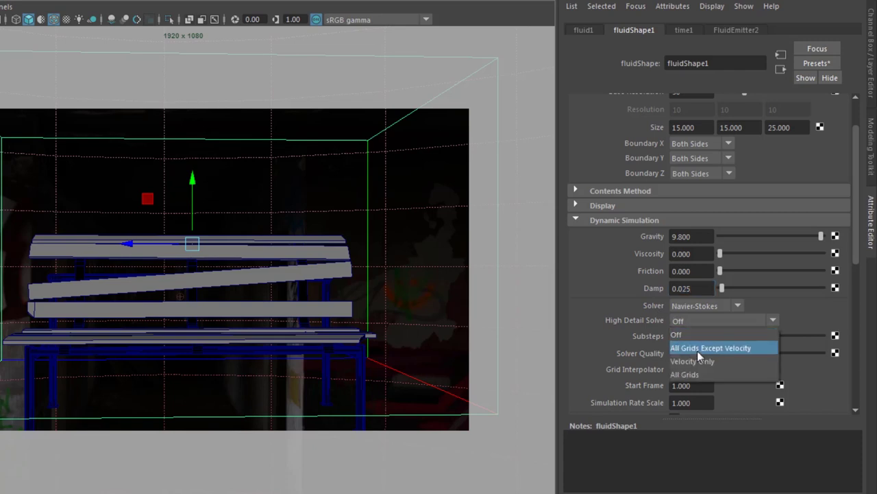
pyautogui.click(695, 369)
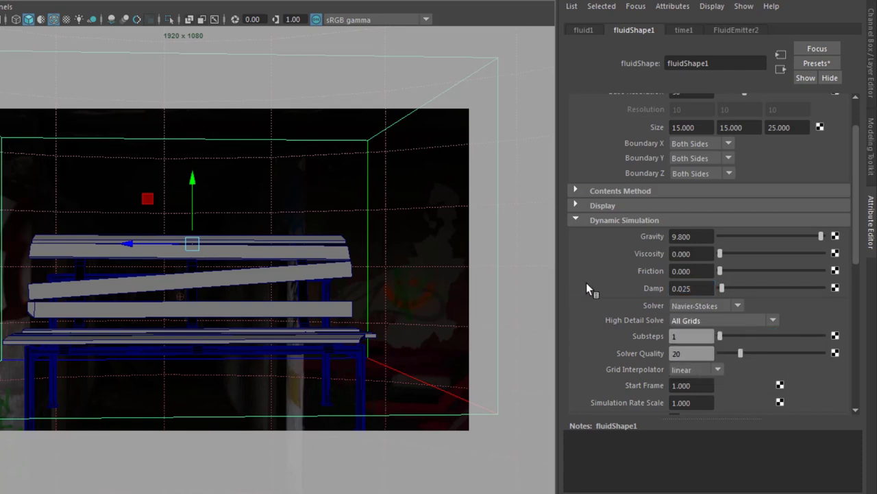
pyautogui.click(680, 336)
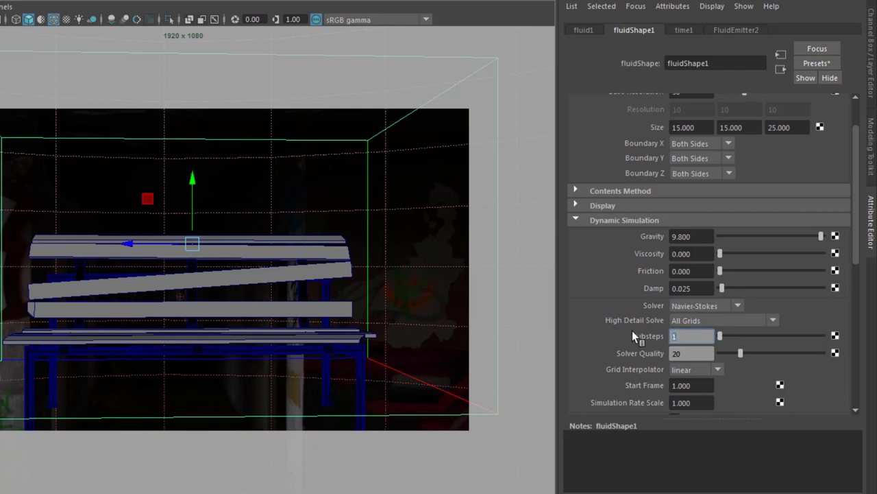
pyautogui.write('2')
pyautogui.press('Return')
# Set the fluid's Solver Quality to 150
pyautogui.click(712, 354)
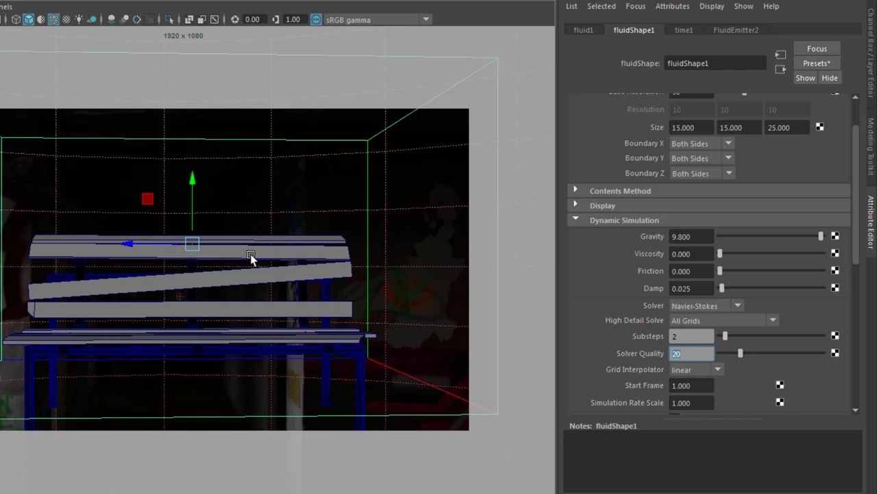
pyautogui.write('150')
pyautogui.press('Return')
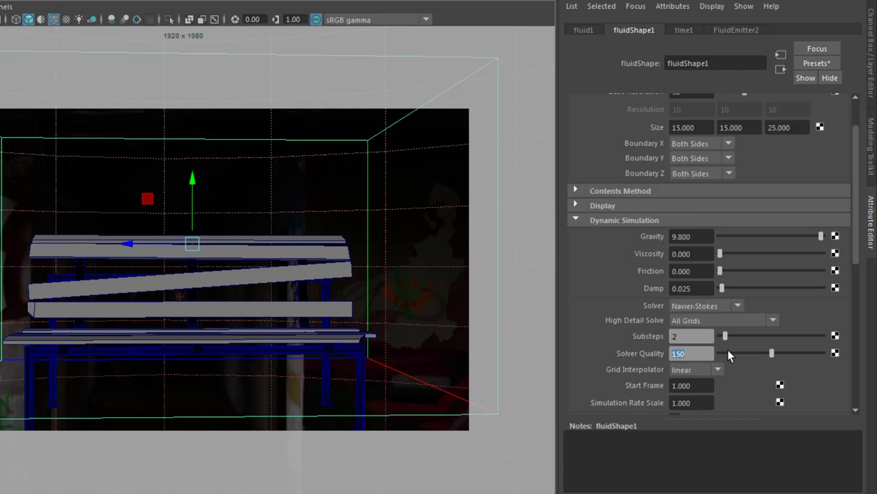
# Set the fluid's Simulation Rate Scale to 2.5 and collapse the Dynamic Simulation attributes
pyautogui.moveTo(854, 268); pyautogui.dragTo(853, 298)
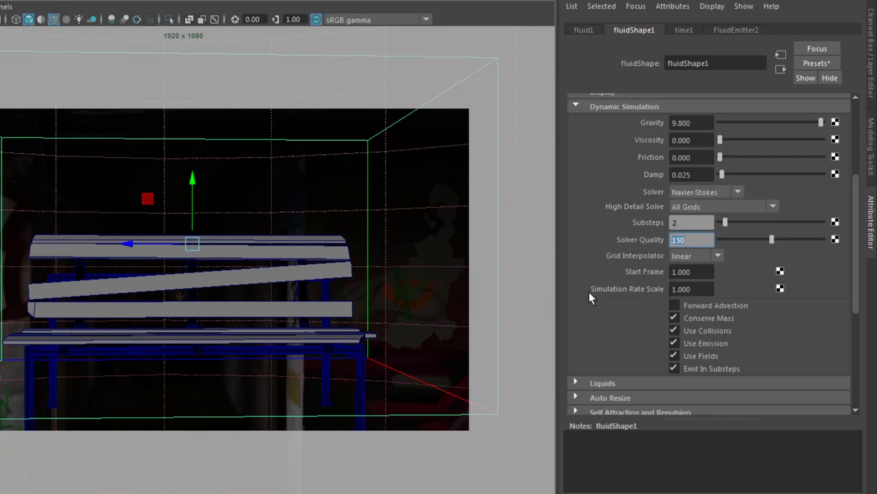
pyautogui.click(696, 288)
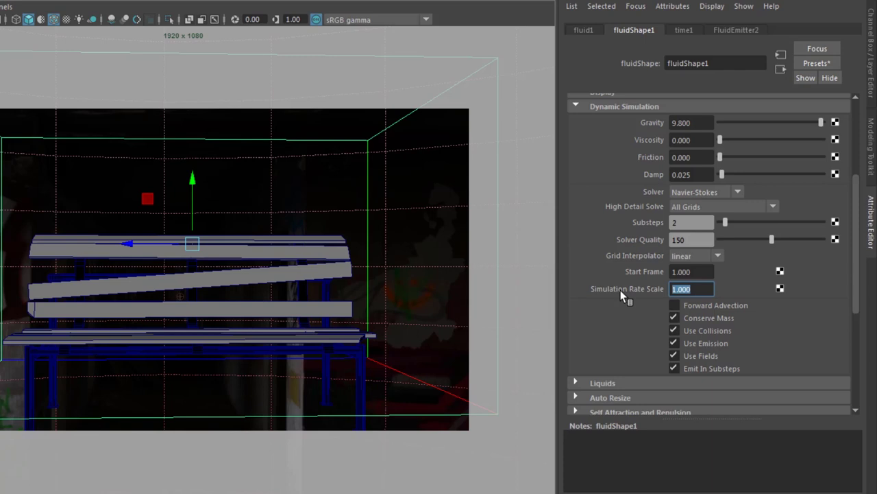
pyautogui.write('2.5')
pyautogui.press('Return')
pyautogui.press('Return')
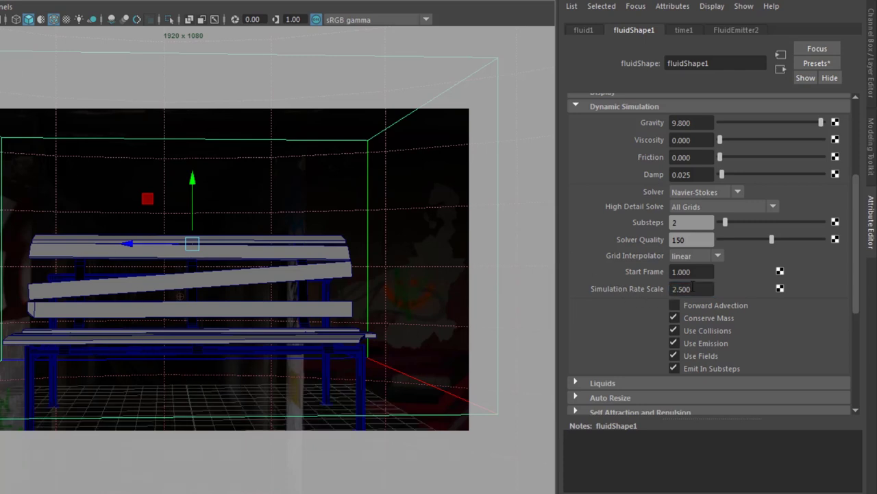
pyautogui.hotkey('ctrl', 'a')
pyautogui.click(691, 140)
pyautogui.click(615, 106)
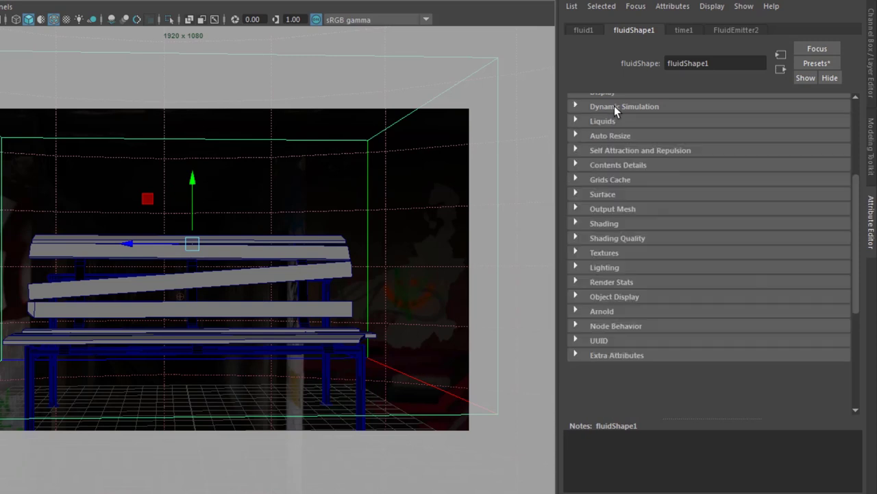
# Enable Auto Resize for the fluid container and return to its Base Resolution value
pyautogui.click(597, 188)
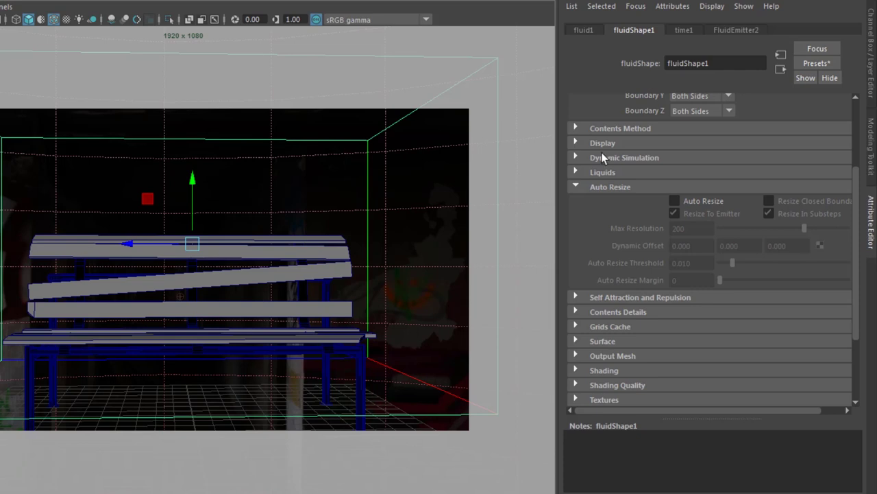
pyautogui.click(699, 200)
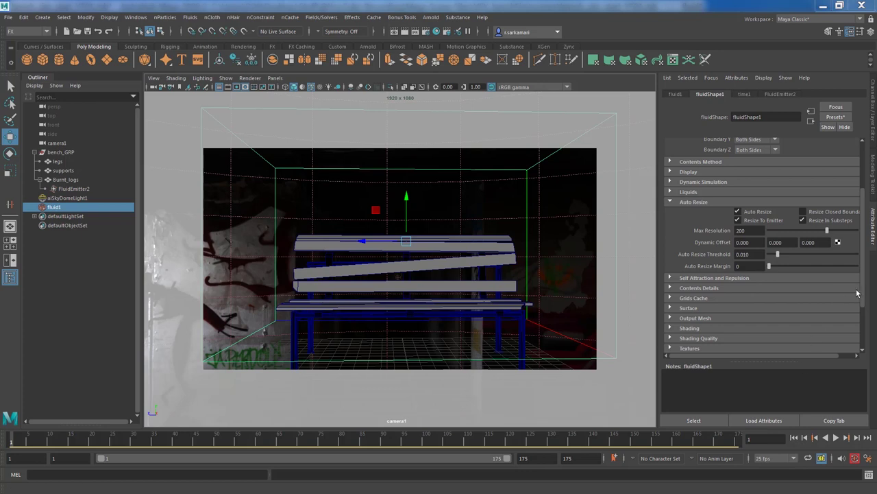
pyautogui.click(746, 230)
pyautogui.scroll(3, 754, 261)
pyautogui.press('Tab')
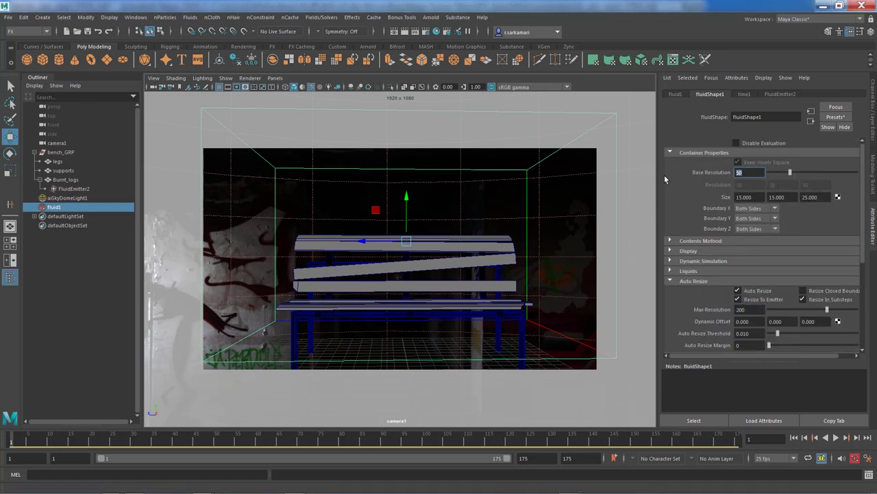
# Play the simulation twice from the first frame to check how the container resizes around the emitted fluid
pyautogui.click(837, 439)
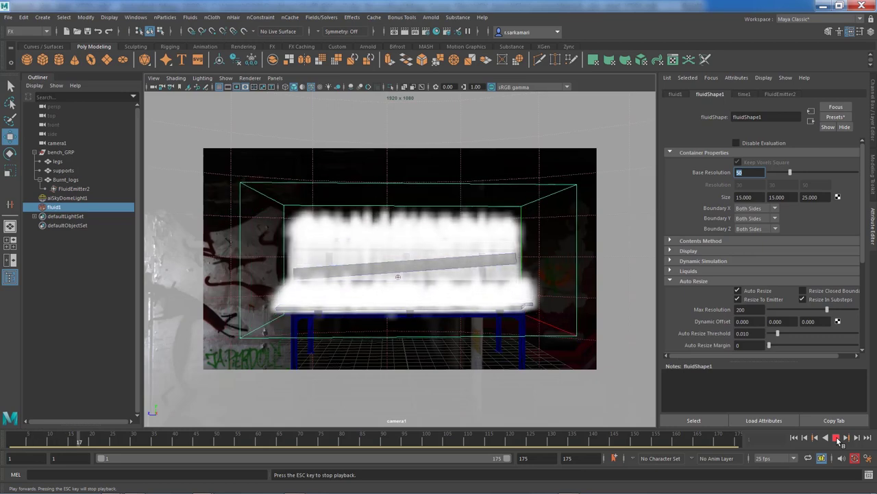
pyautogui.click(836, 439)
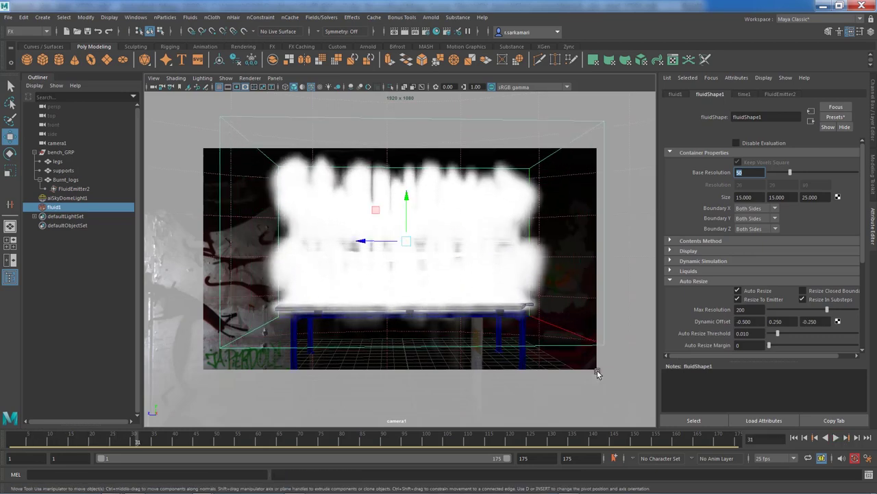
pyautogui.click(794, 436)
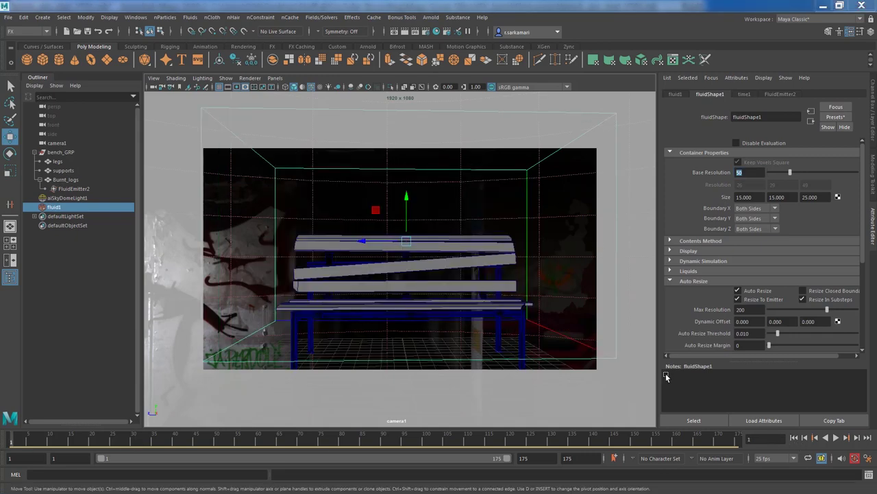
pyautogui.click(836, 437)
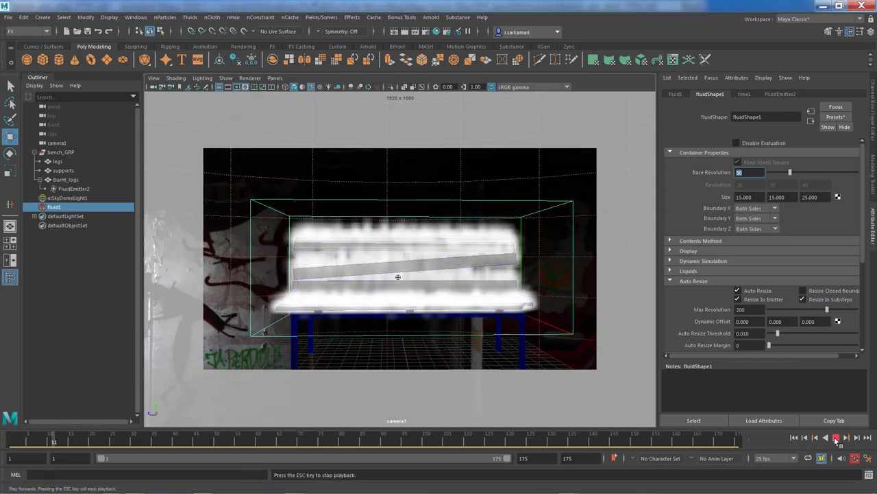
pyautogui.click(837, 438)
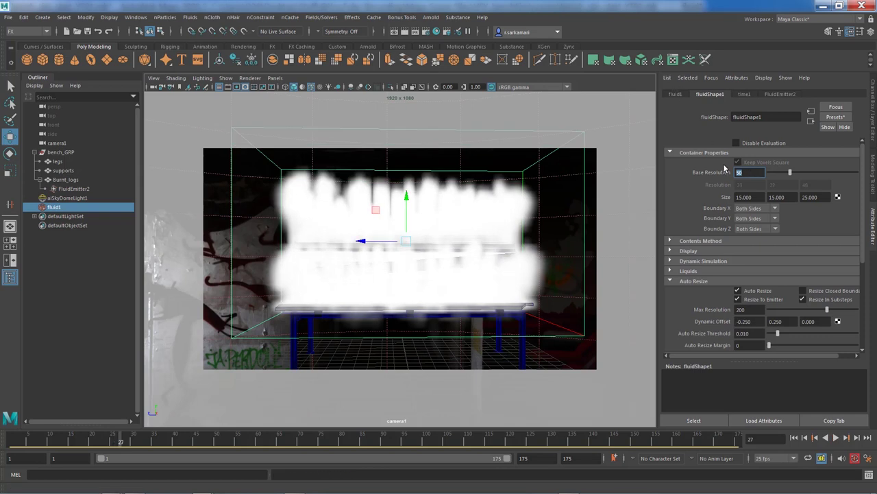
# Set the fluid container's Base Resolution to 75
pyautogui.write('75')
pyautogui.press('Return')
# Switch the viewport to the persp camera and examine the fluid around the bench from several angles
pyautogui.click(272, 77)
pyautogui.moveTo(295, 88)
pyautogui.click(384, 96)
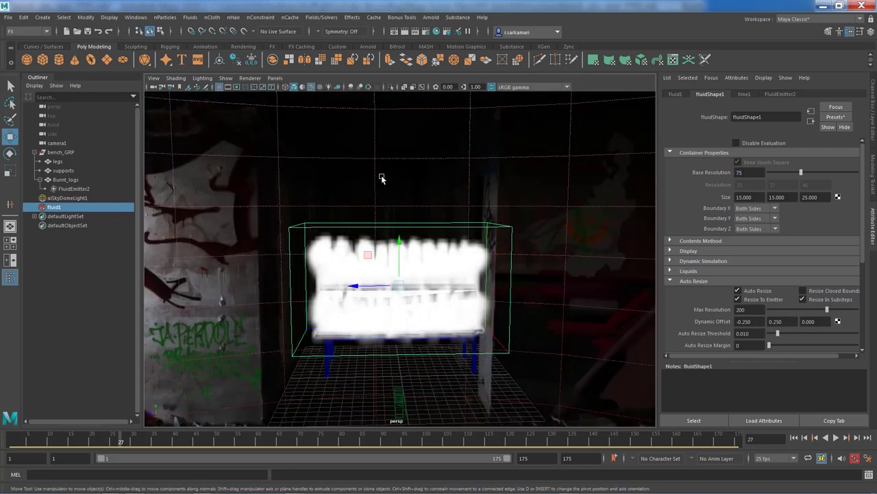
pyautogui.keyDown('alt'); pyautogui.moveTo(370, 278); pyautogui.dragTo(412, 291); pyautogui.keyUp('alt')
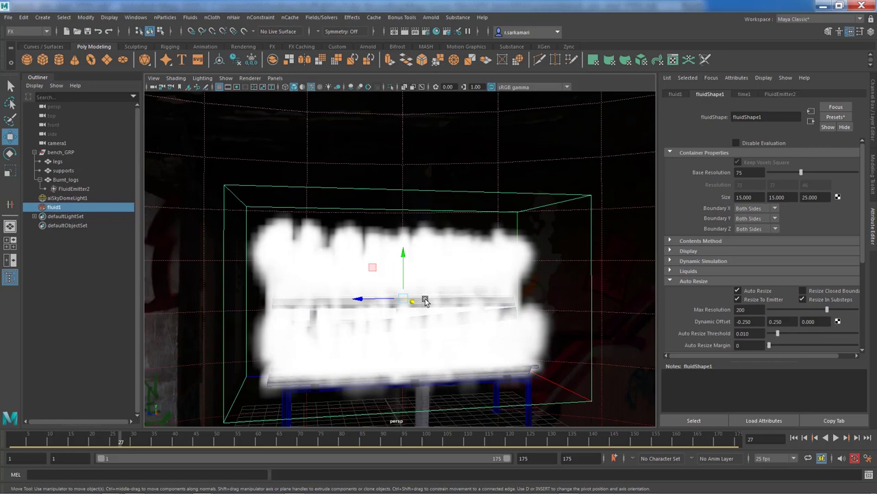
pyautogui.keyDown('alt'); pyautogui.moveTo(339, 310); pyautogui.dragTo(376, 285); pyautogui.keyUp('alt')
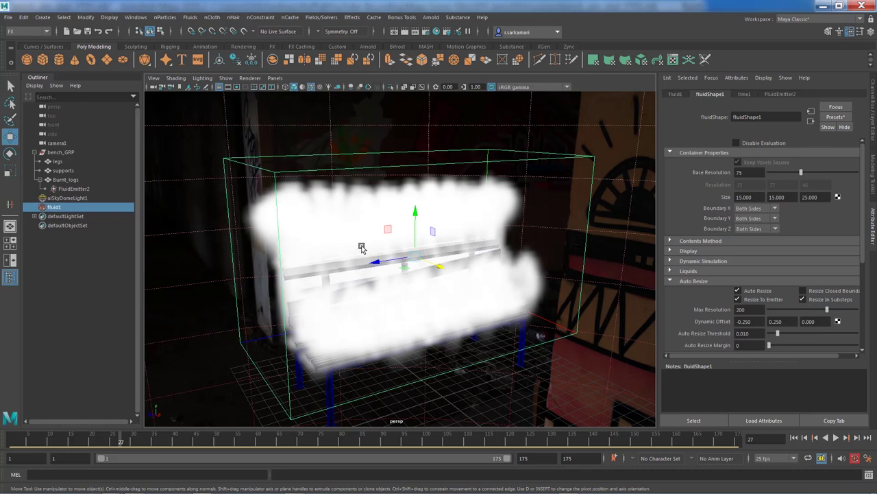
pyautogui.moveTo(436, 257)
pyautogui.keyDown('alt'); pyautogui.mouseDown()
pyautogui.moveTo(362, 248)
pyautogui.moveTo(337, 229)
pyautogui.moveTo(429, 266)
pyautogui.mouseUp(); pyautogui.keyUp('alt')
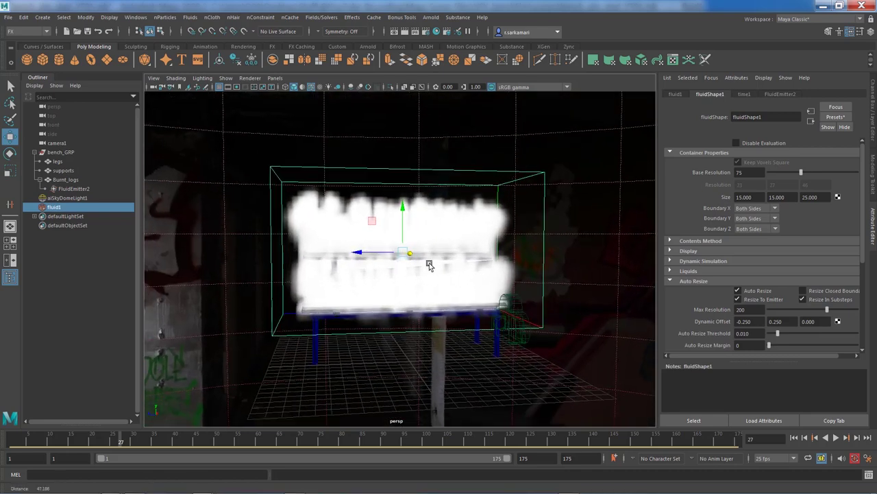
pyautogui.scroll(5, 429, 266)
pyautogui.scroll(-3, 423, 267)
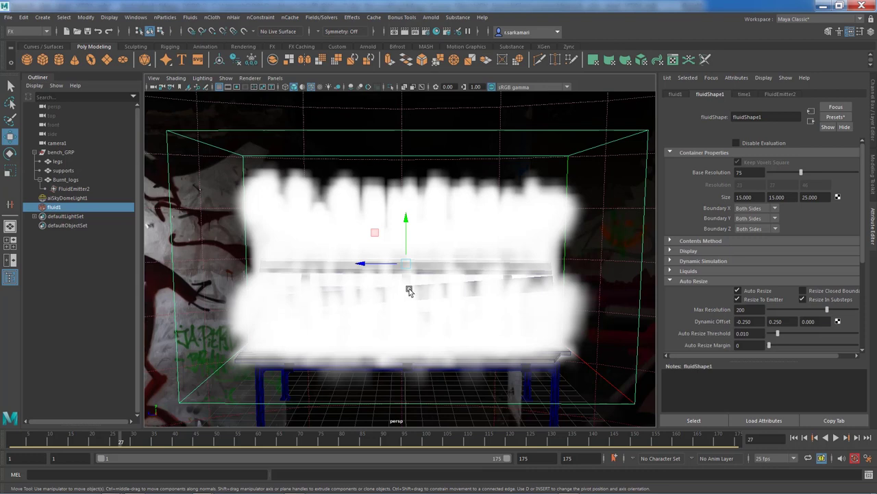
# Set the Fuel Method of the fluid emitter on the burnt slats to No Emission
pyautogui.click(72, 188)
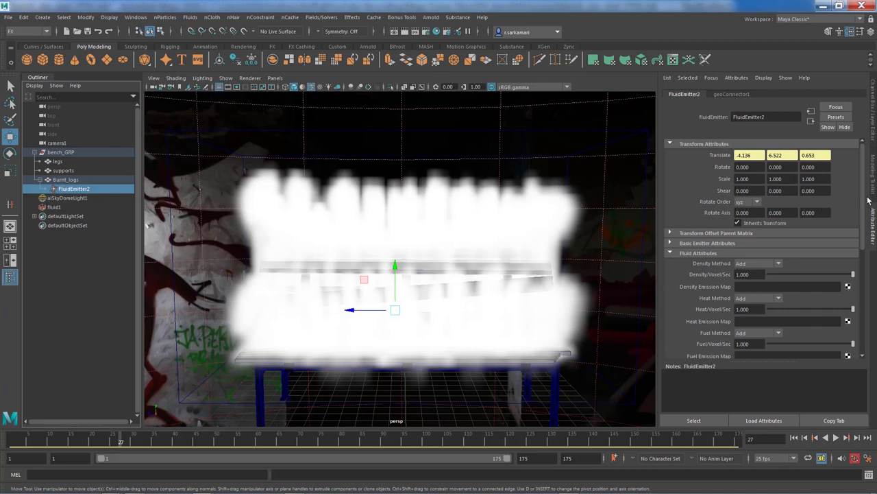
pyautogui.moveTo(865, 197); pyautogui.dragTo(866, 237)
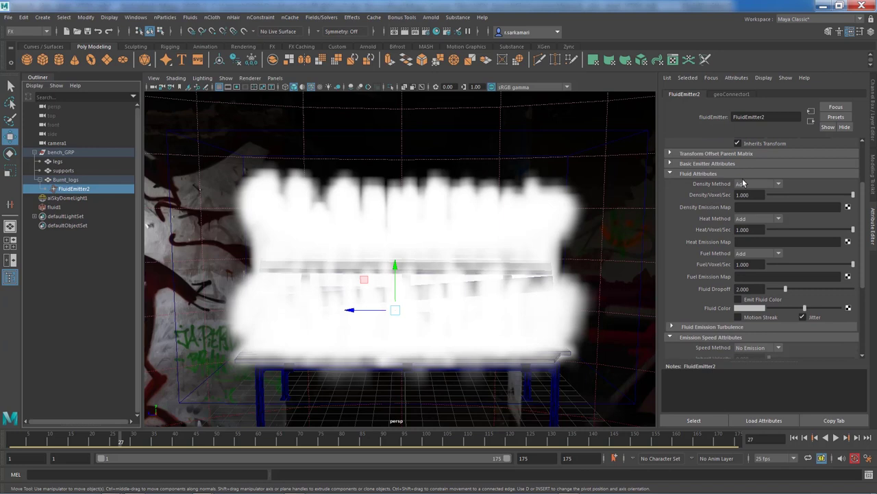
pyautogui.click(761, 253)
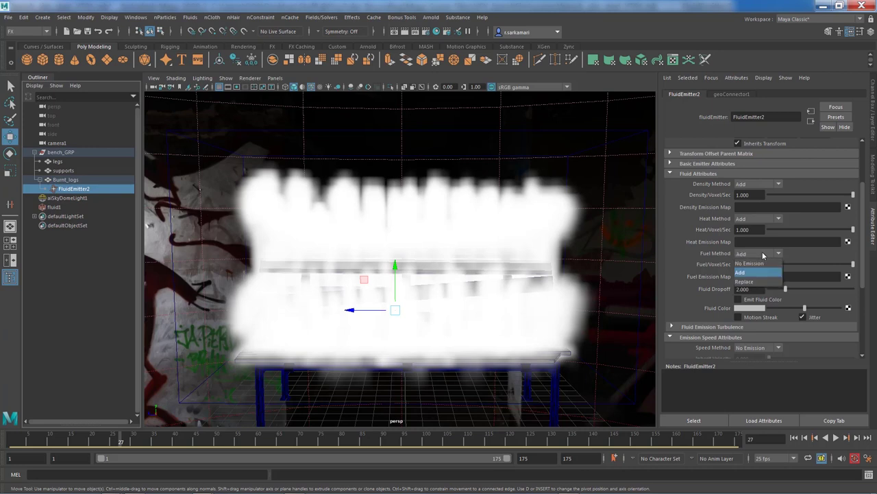
pyautogui.click(758, 263)
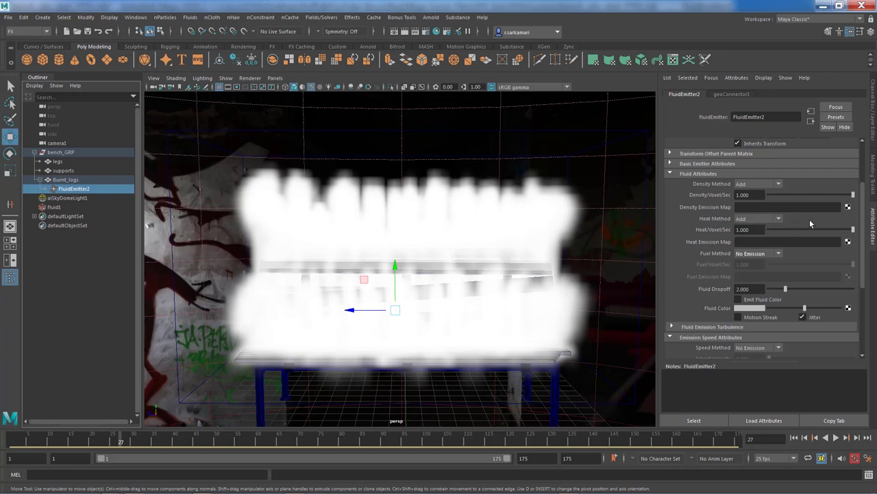
# Map the emitter's Density Emission Map with a file texture that uses the image BurntLogs_Mask2.jpg
pyautogui.click(848, 208)
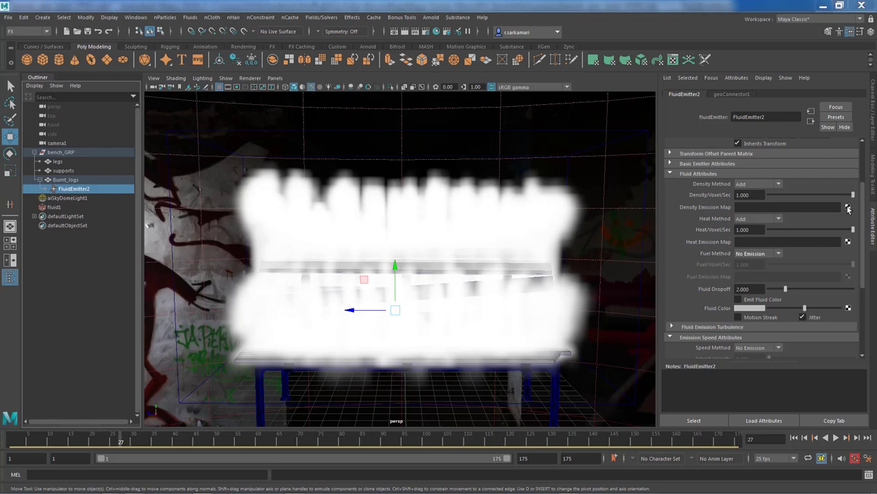
pyautogui.click(453, 194)
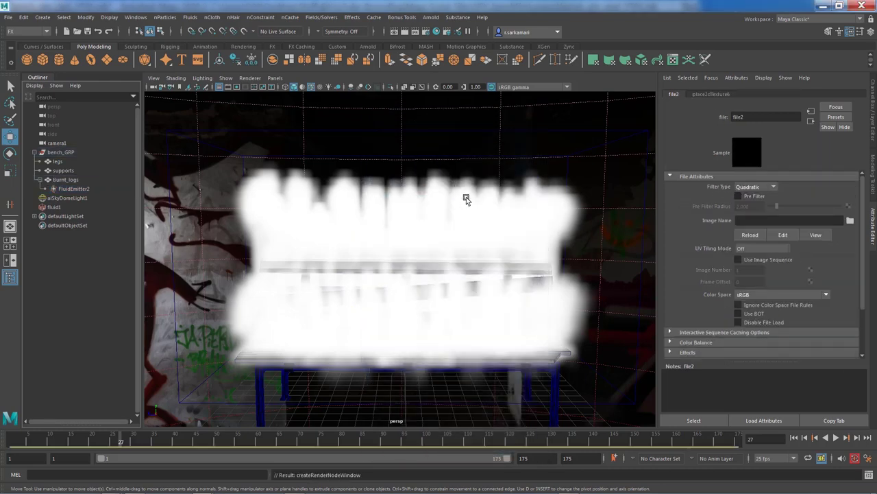
pyautogui.click(850, 220)
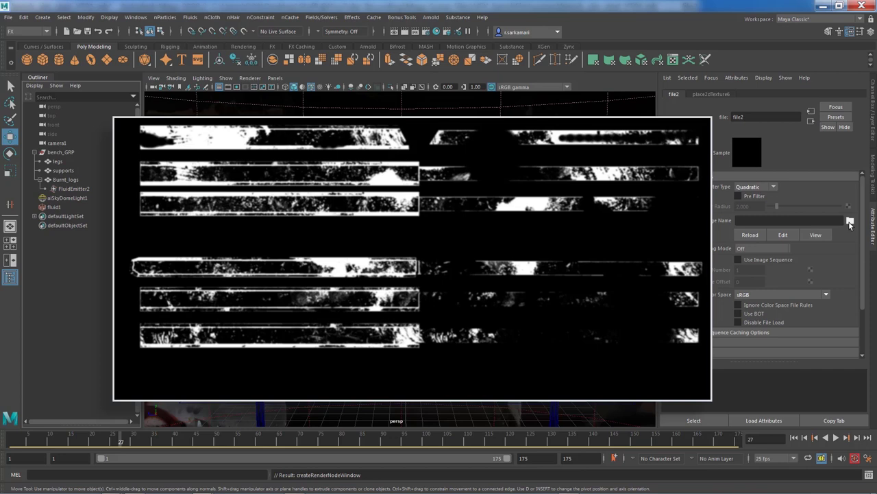
pyautogui.click(850, 221)
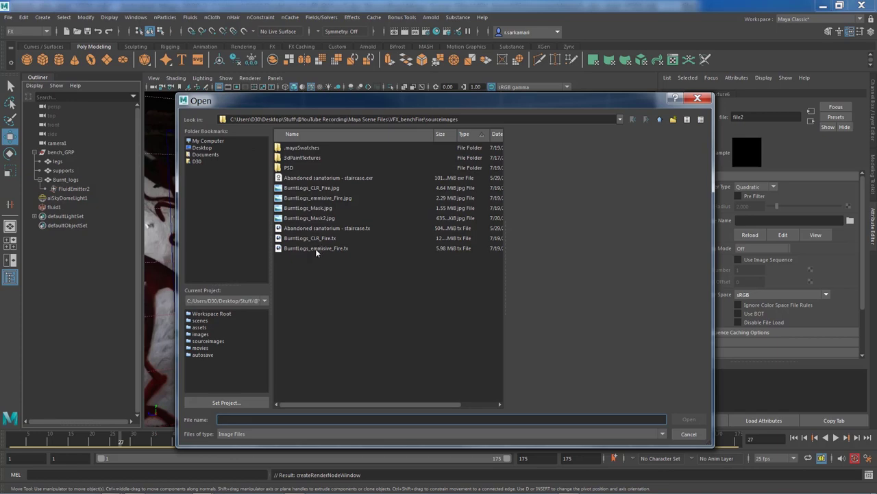
pyautogui.click(309, 218)
pyautogui.click(687, 420)
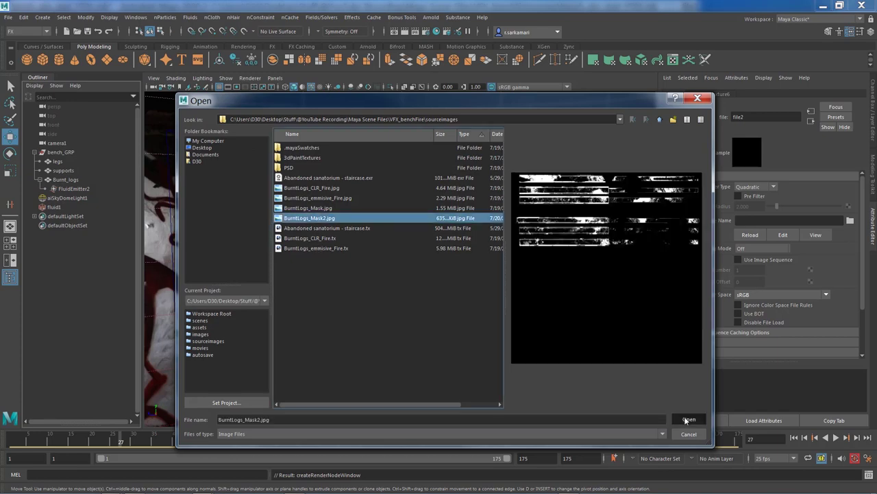
pyautogui.click(757, 187)
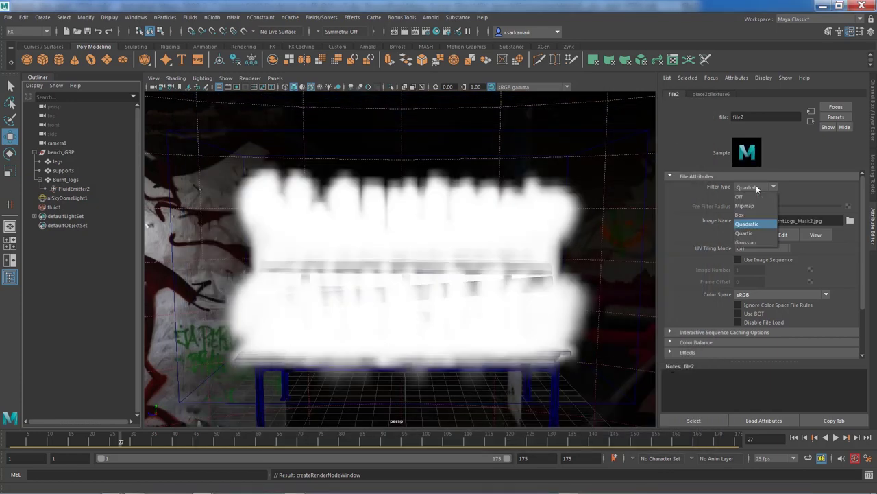
pyautogui.click(690, 232)
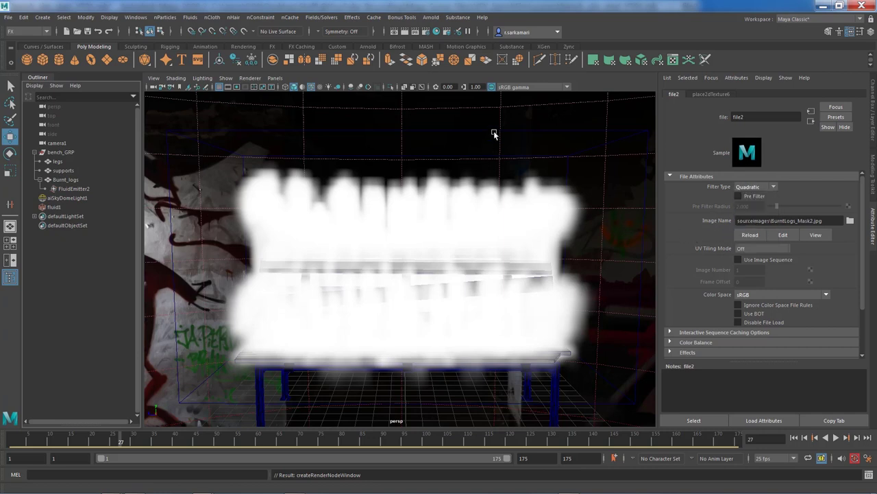
# Find the density map's file texture in the Hypershade and rename it mask_emitter
pyautogui.click(436, 32)
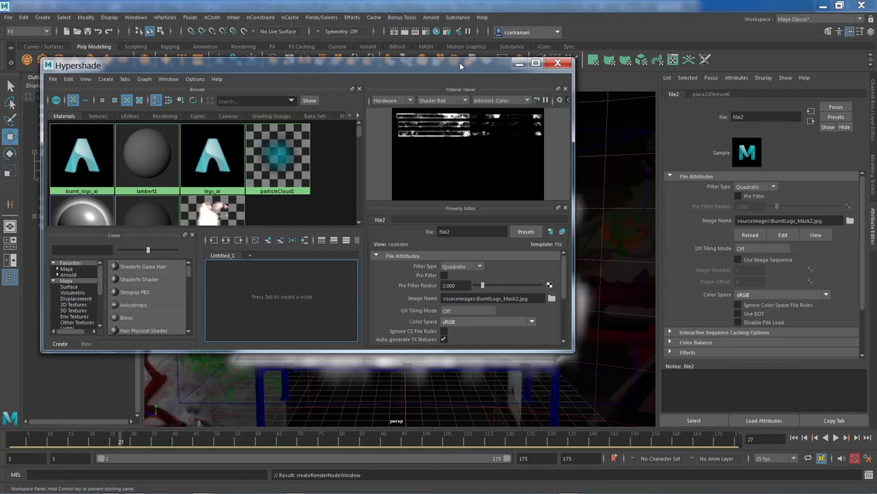
pyautogui.moveTo(459, 61); pyautogui.dragTo(446, 53)
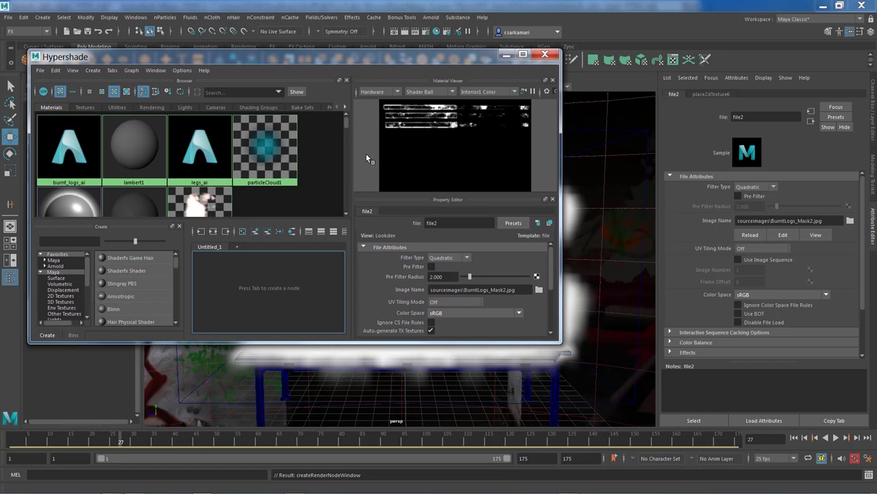
pyautogui.click(84, 107)
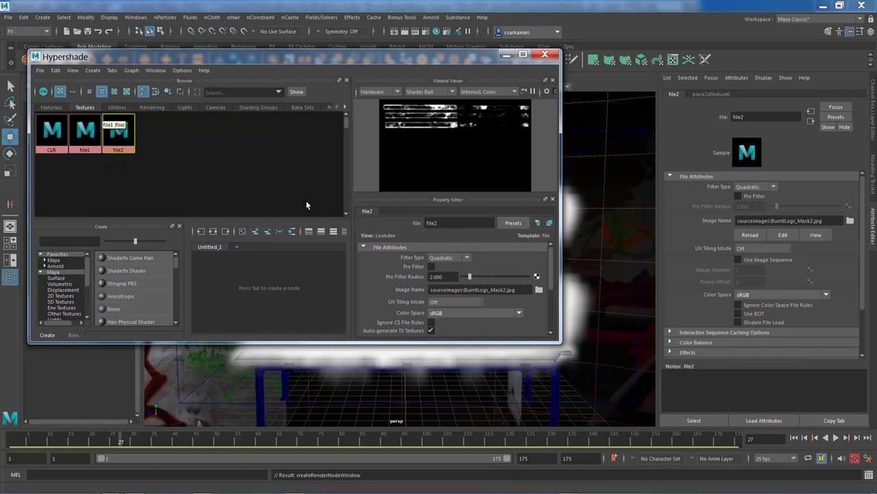
pyautogui.doubleClick(452, 223)
pyautogui.write('mask_emitter')
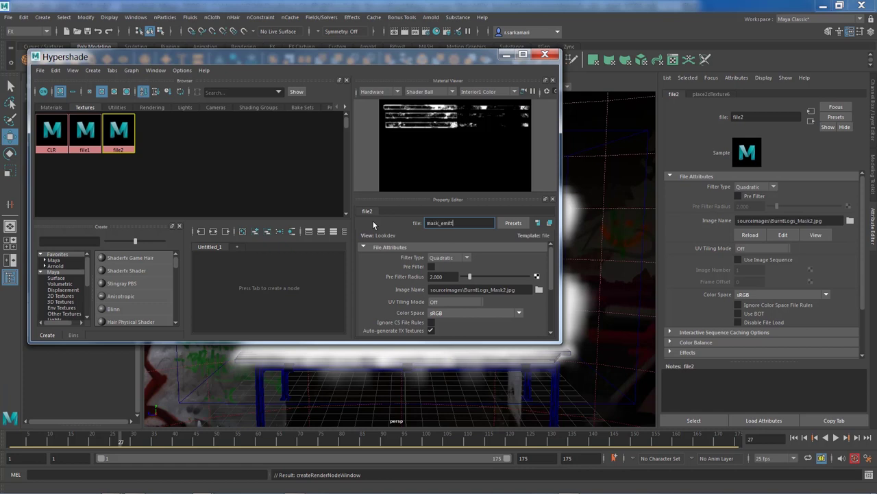
pyautogui.press('Return')
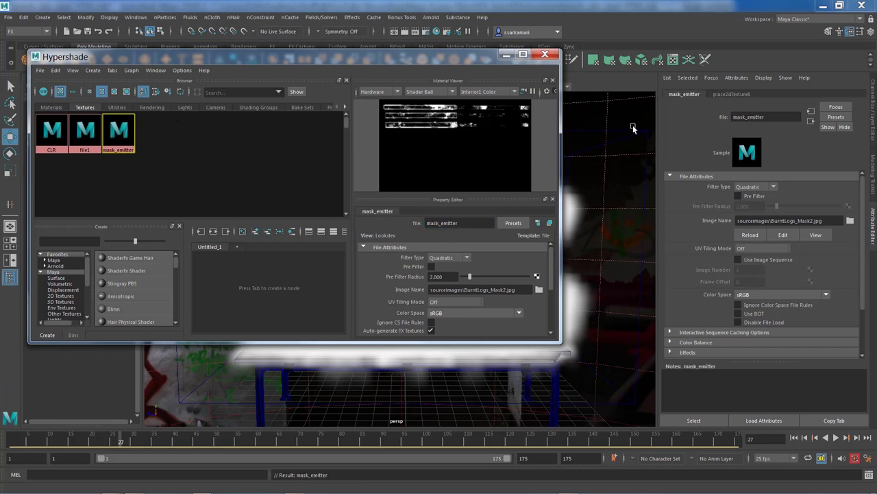
# Connect the mask_emitter texture to the fluid emitter's Heat Emission Map and close the Hypershade
pyautogui.moveTo(402, 60); pyautogui.dragTo(454, 79)
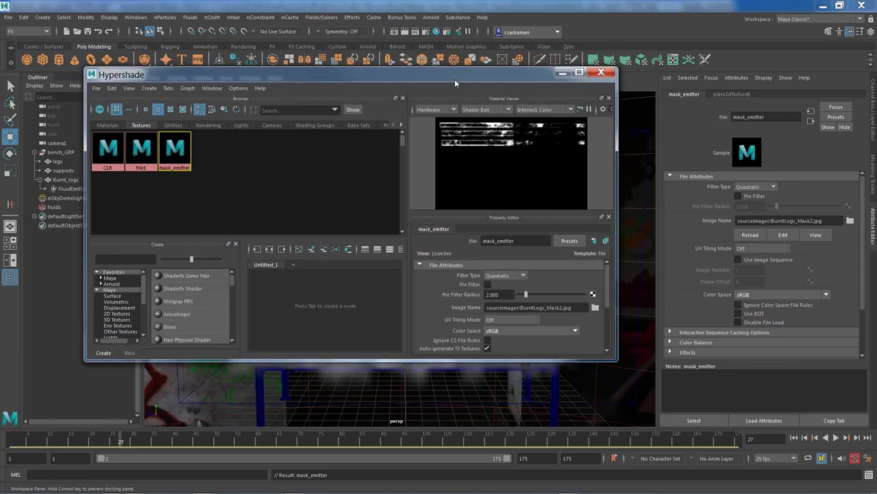
pyautogui.click(66, 188)
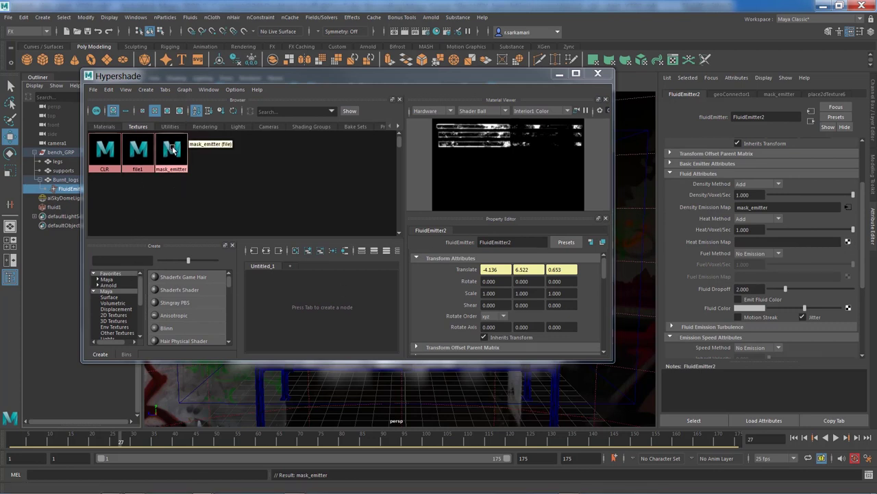
pyautogui.moveTo(329, 188); pyautogui.dragTo(699, 245, button='middle')
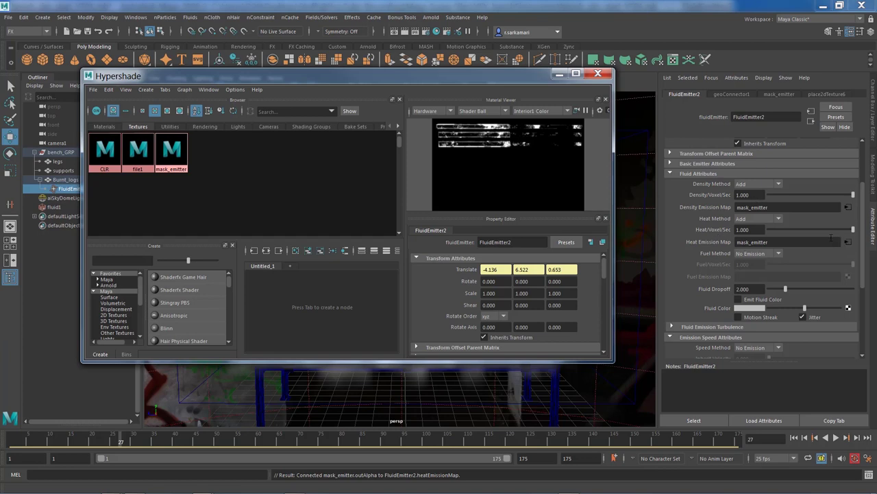
pyautogui.click(599, 74)
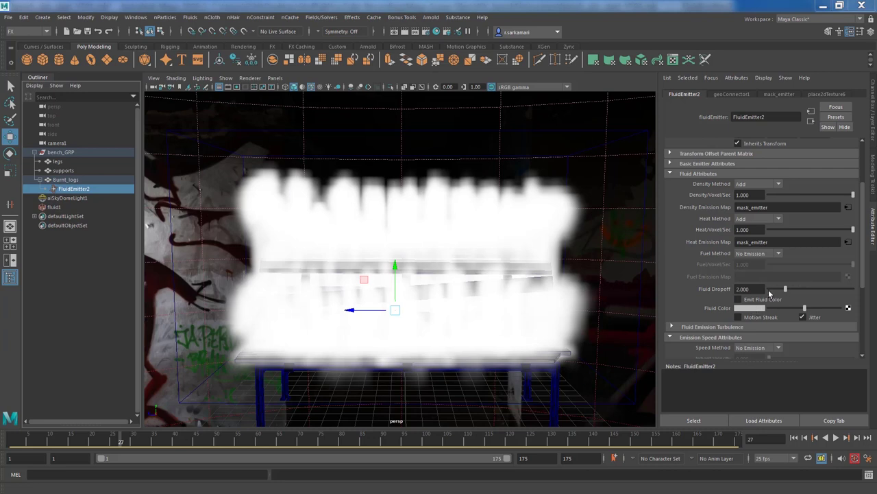
# Set the emitter's Fluid Dropoff to 0, its emission Turbulence to 6 and its Turbulence Speed to 1
pyautogui.moveTo(786, 288); pyautogui.dragTo(775, 289)
pyautogui.click(701, 326)
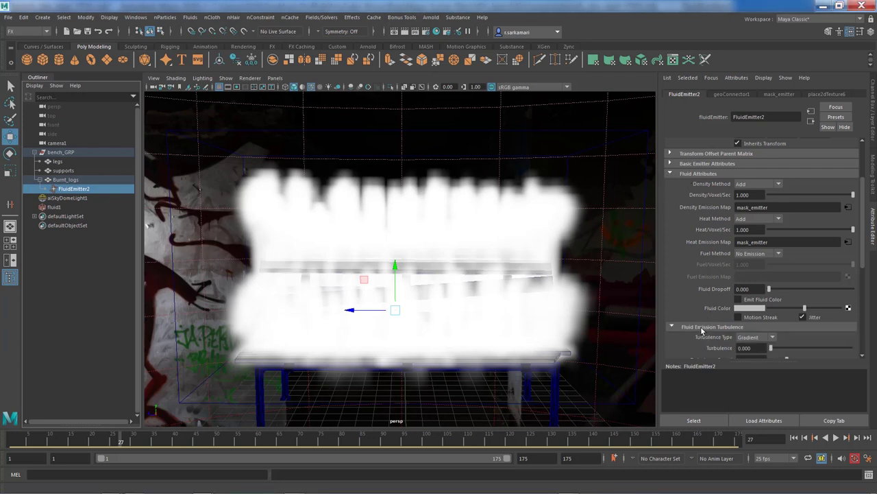
pyautogui.scroll(-4, 700, 326)
pyautogui.scroll(-2, 701, 326)
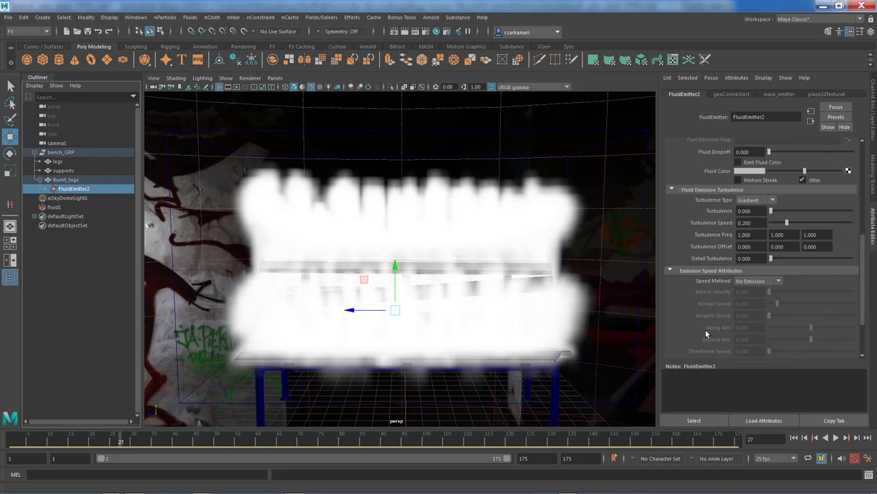
pyautogui.click(744, 210)
pyautogui.write('6')
pyautogui.press('Return')
pyautogui.press('Tab')
pyautogui.write('1')
pyautogui.press('Return')
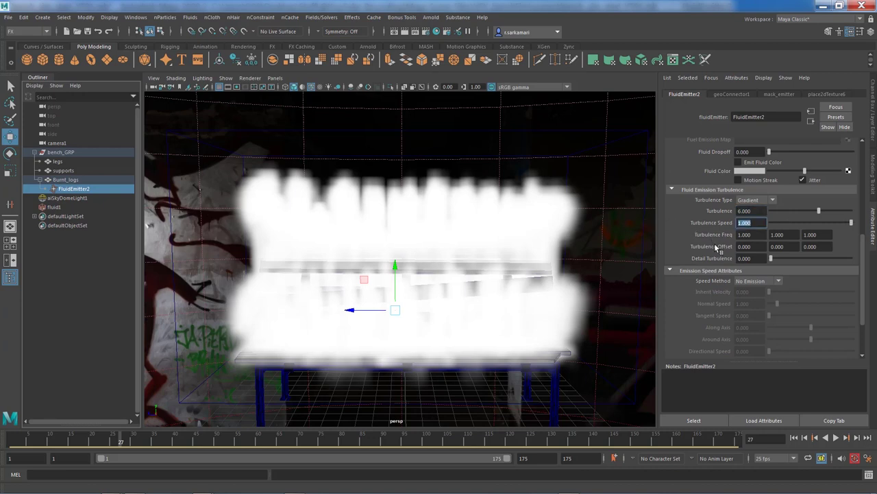
# Set the second and third Turbulence Freq values to 0.8 and 0.75, and Detail Turbulence to 1
pyautogui.press('Tab')
pyautogui.press('Tab')
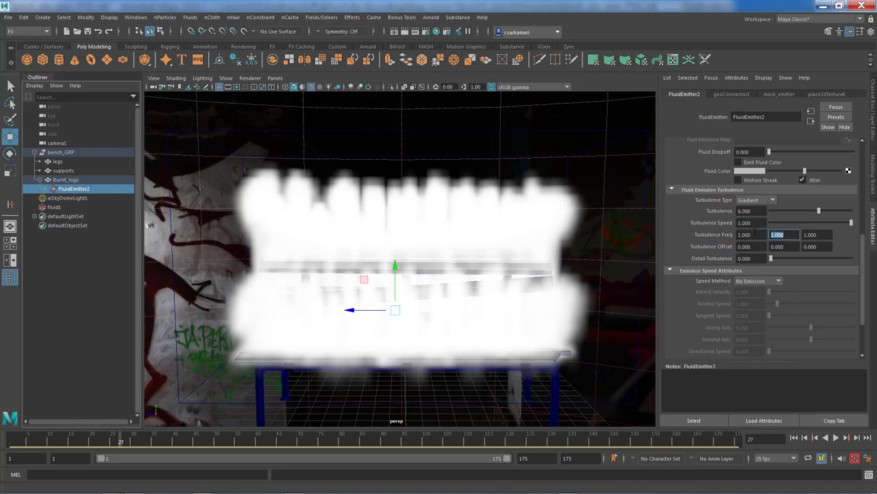
pyautogui.write('0.8')
pyautogui.press('Return')
pyautogui.press('Tab')
pyautogui.write('0.75')
pyautogui.press('Return')
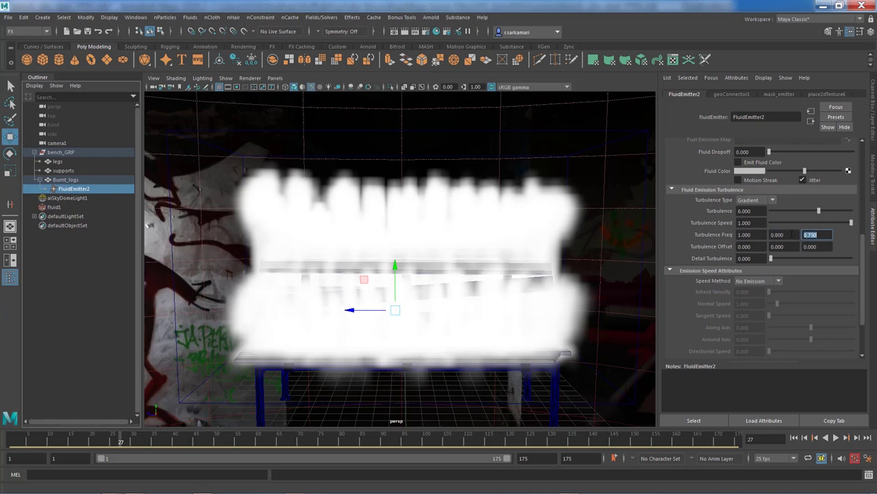
pyautogui.click(747, 258)
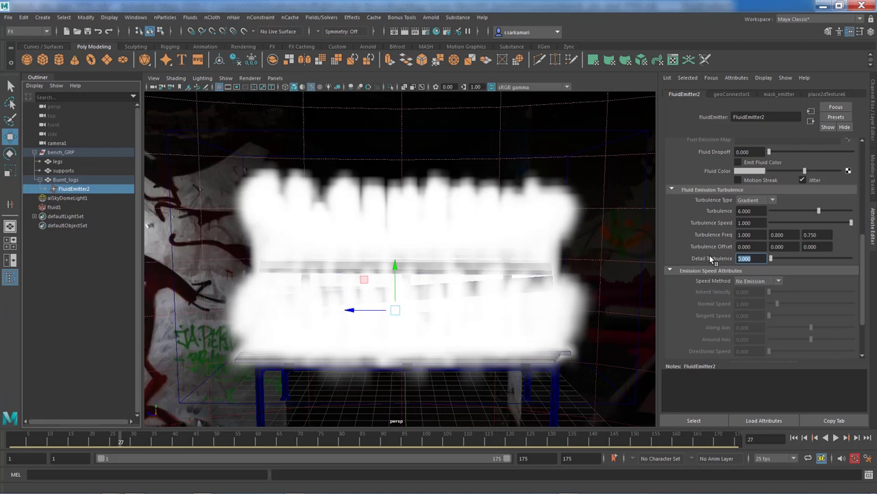
pyautogui.write('1')
pyautogui.press('Return')
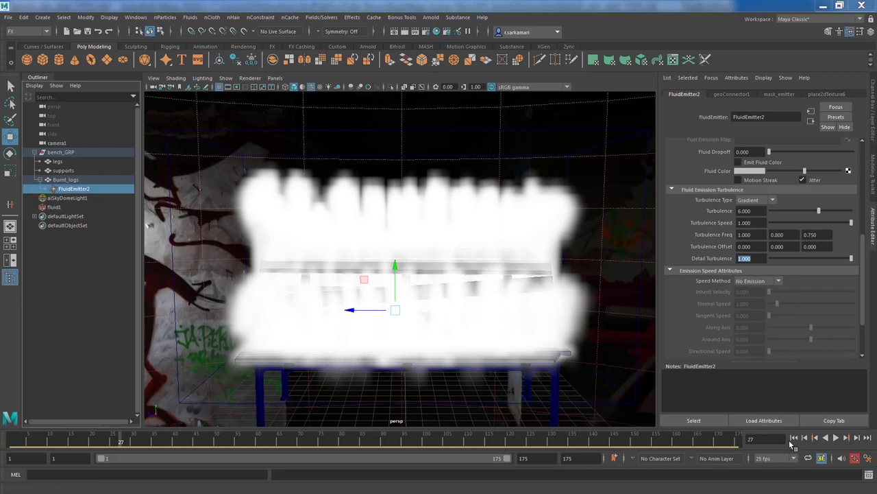
# Play the simulation from the first frame, stop it, and examine the masked emission on the bench slats from several angles
pyautogui.click(806, 442)
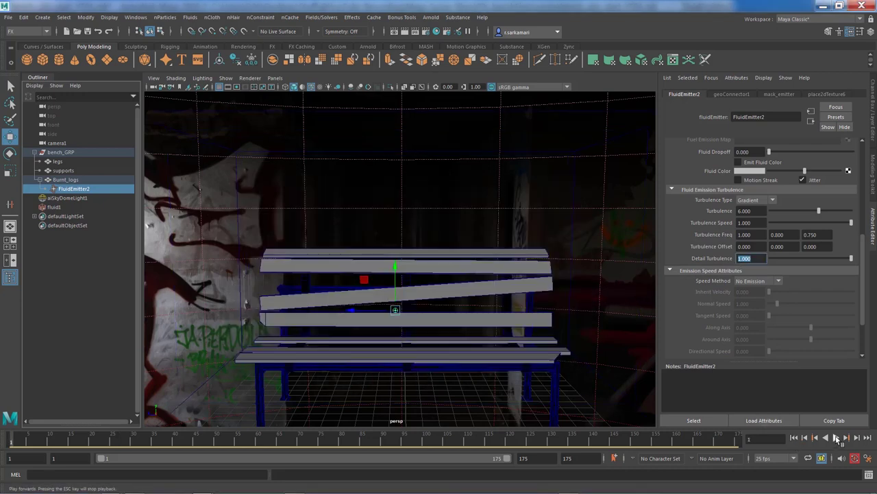
pyautogui.click(837, 438)
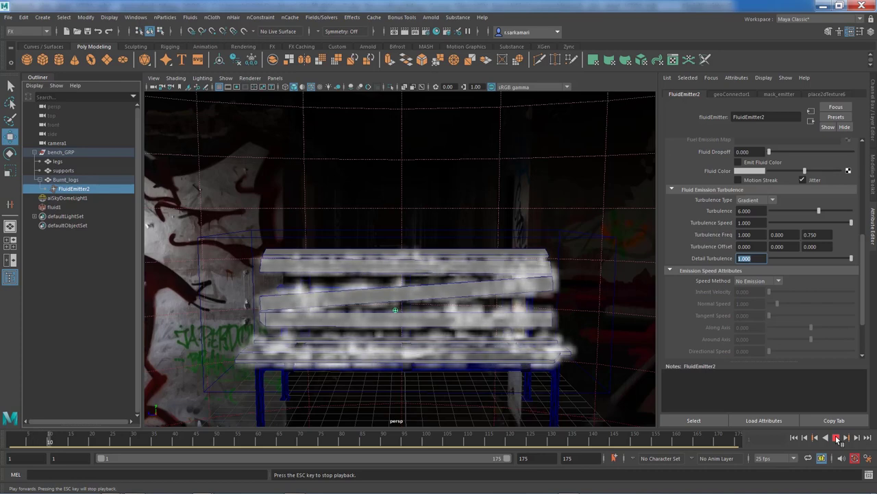
pyautogui.click(837, 438)
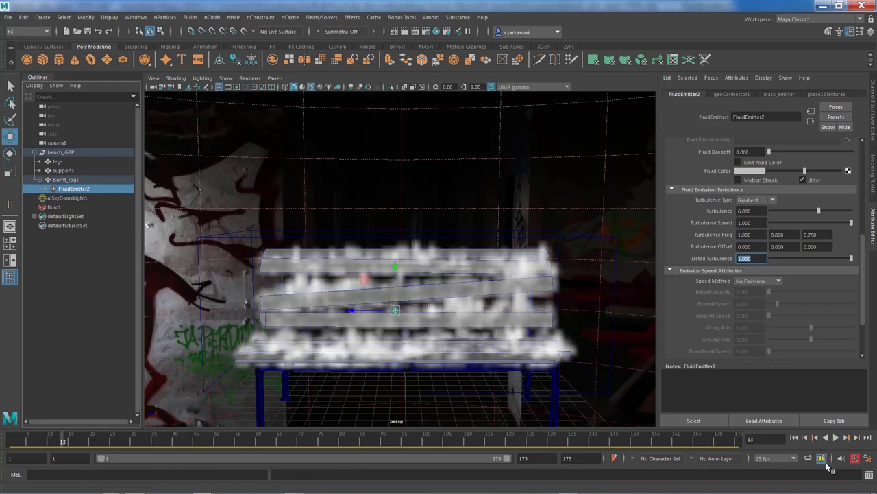
pyautogui.keyDown('alt'); pyautogui.moveTo(525, 405); pyautogui.dragTo(483, 335); pyautogui.keyUp('alt')
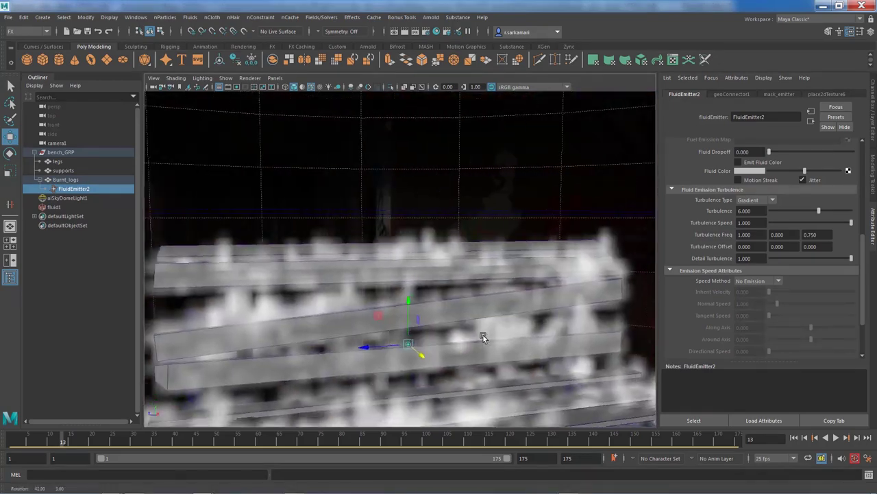
pyautogui.scroll(-5, 479, 335)
pyautogui.keyDown('alt'); pyautogui.moveTo(423, 331); pyautogui.dragTo(403, 348); pyautogui.keyUp('alt')
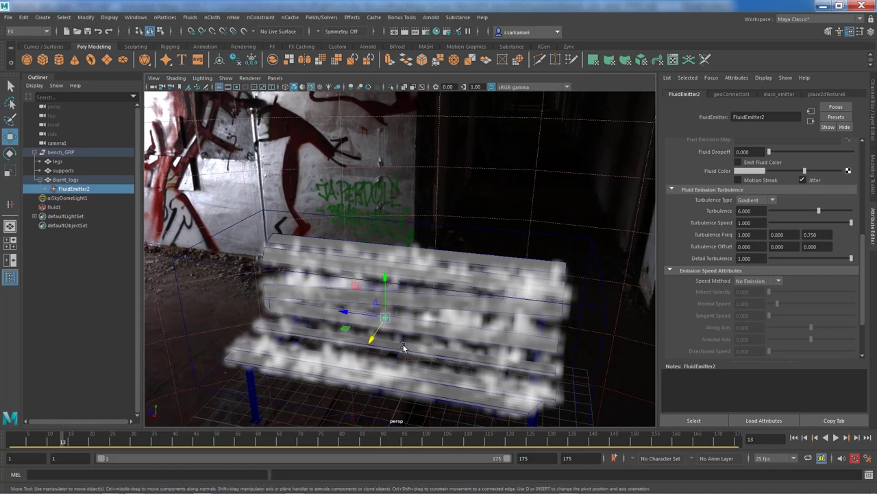
pyautogui.scroll(5, 403, 348)
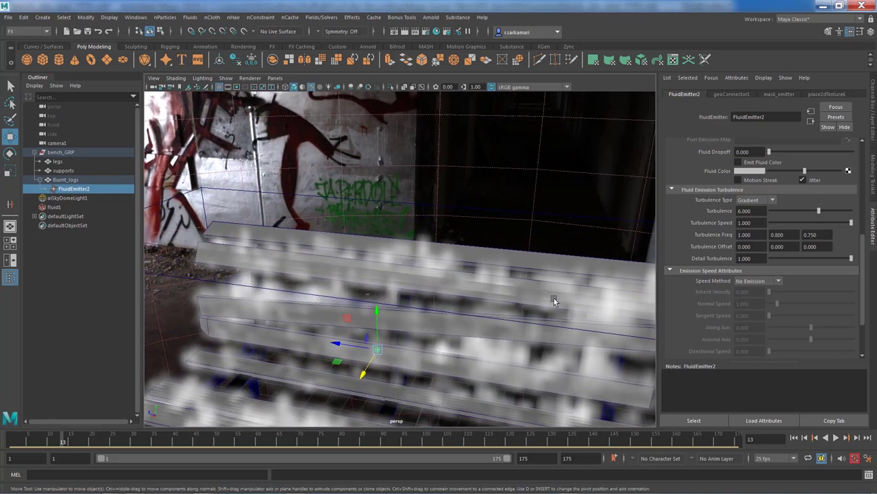
pyautogui.scroll(-5, 549, 296)
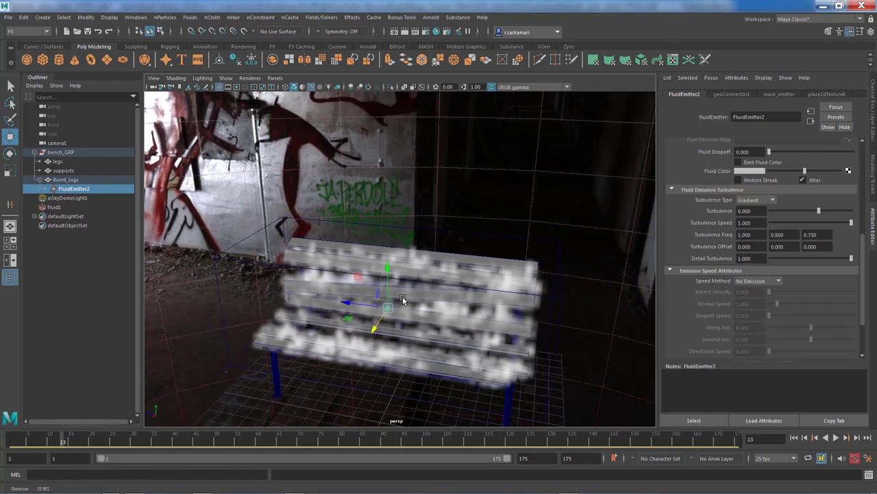
pyautogui.moveTo(480, 287)
pyautogui.keyDown('alt'); pyautogui.mouseDown()
pyautogui.moveTo(428, 285)
pyautogui.moveTo(487, 298)
pyautogui.mouseUp(); pyautogui.keyUp('alt')
pyautogui.scroll(3, 487, 298)
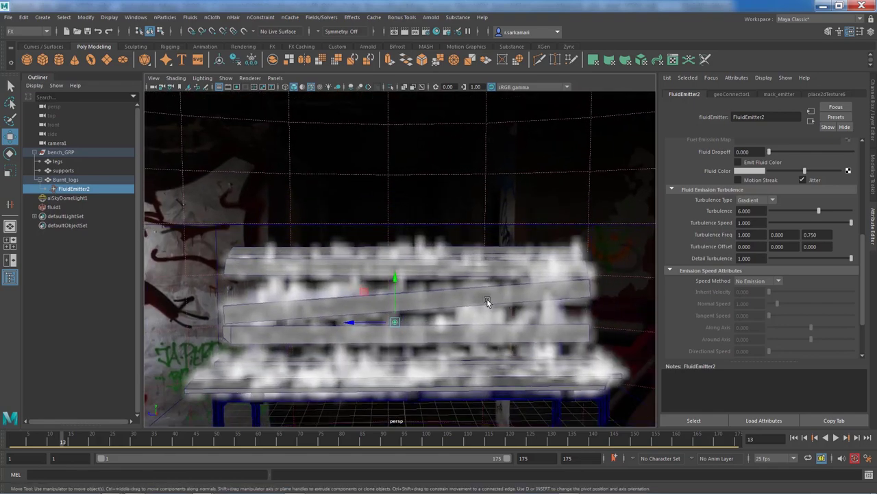
# Examine the emission on the bench slats from the front and return the simulation to the first frame
pyautogui.keyDown('alt'); pyautogui.moveTo(429, 253); pyautogui.dragTo(428, 252); pyautogui.keyUp('alt')
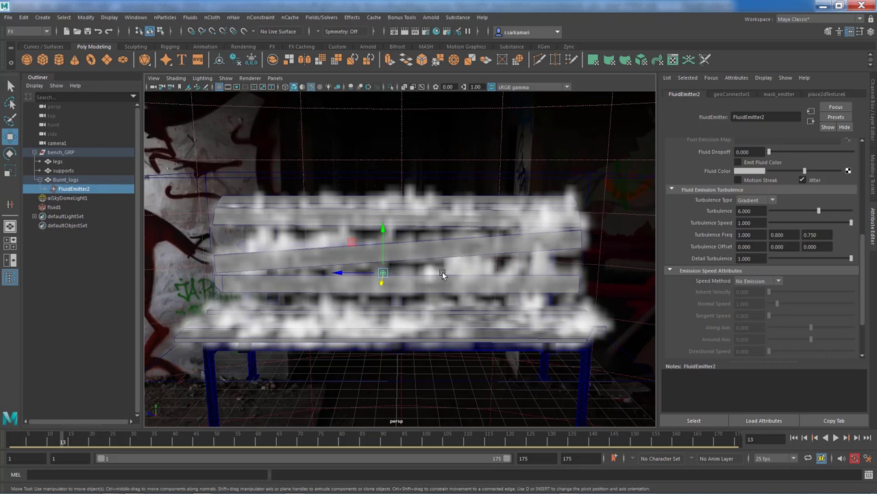
pyautogui.keyDown('alt'); pyautogui.moveTo(419, 274); pyautogui.dragTo(407, 268); pyautogui.keyUp('alt')
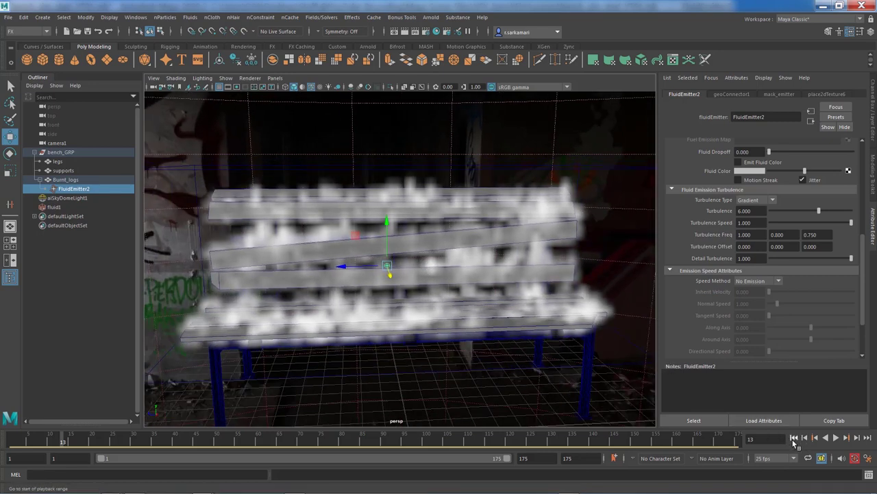
pyautogui.click(794, 439)
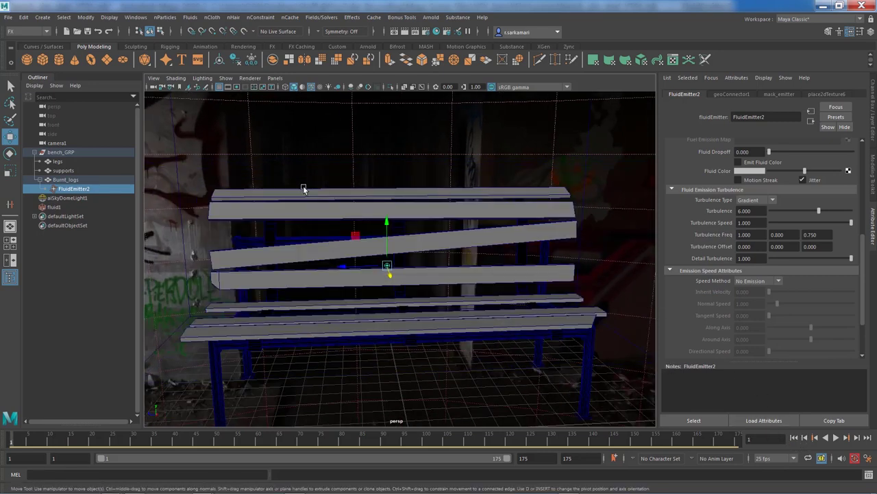
# Set the density Buoyancy of the fluid1 container to 3 in its Contents Details
pyautogui.click(55, 206)
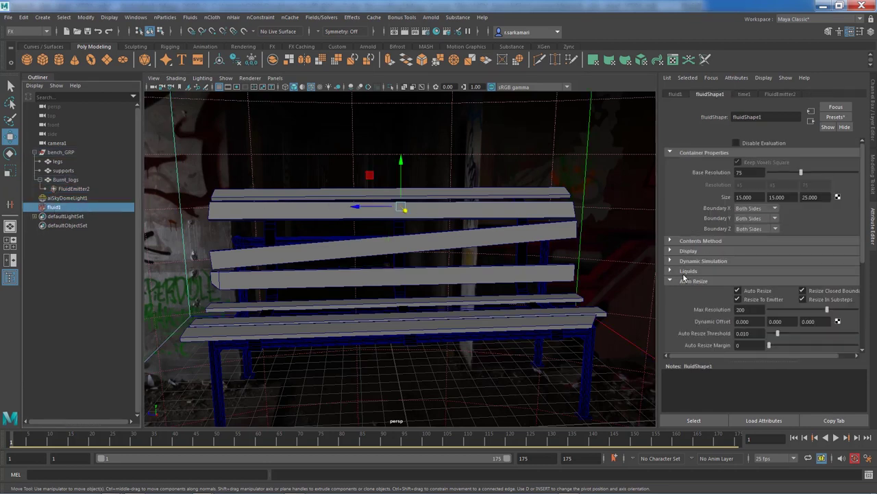
pyautogui.click(684, 281)
pyautogui.scroll(-3, 683, 285)
pyautogui.scroll(-2, 683, 284)
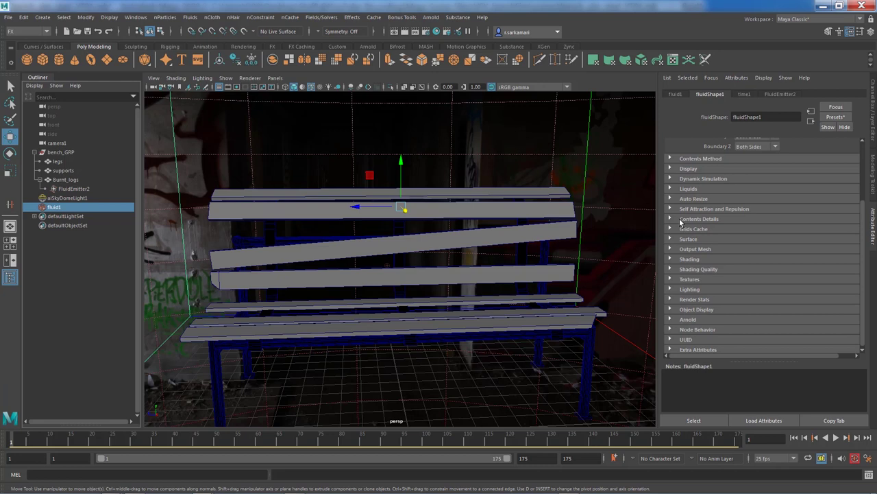
pyautogui.click(681, 220)
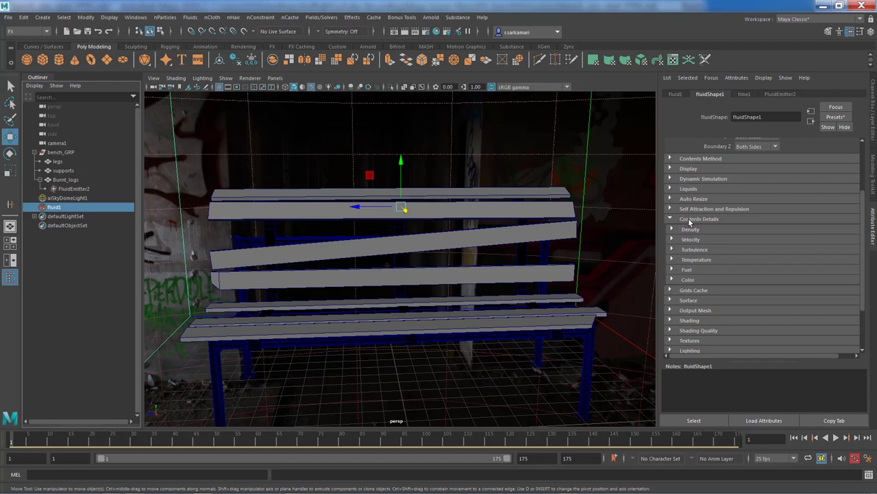
pyautogui.click(687, 230)
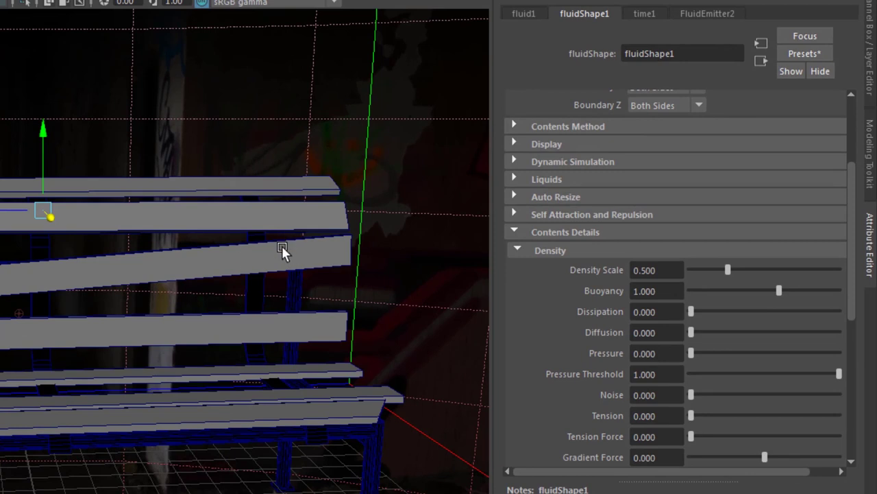
pyautogui.doubleClick(641, 270)
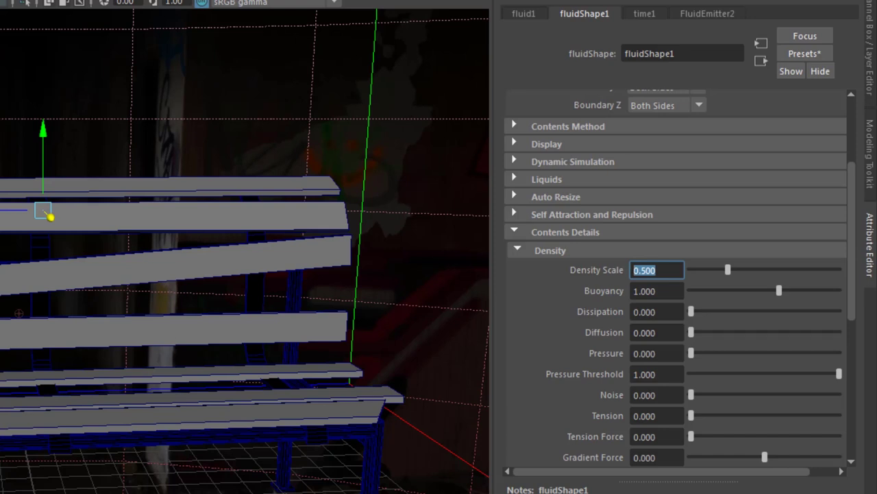
pyautogui.press('Tab')
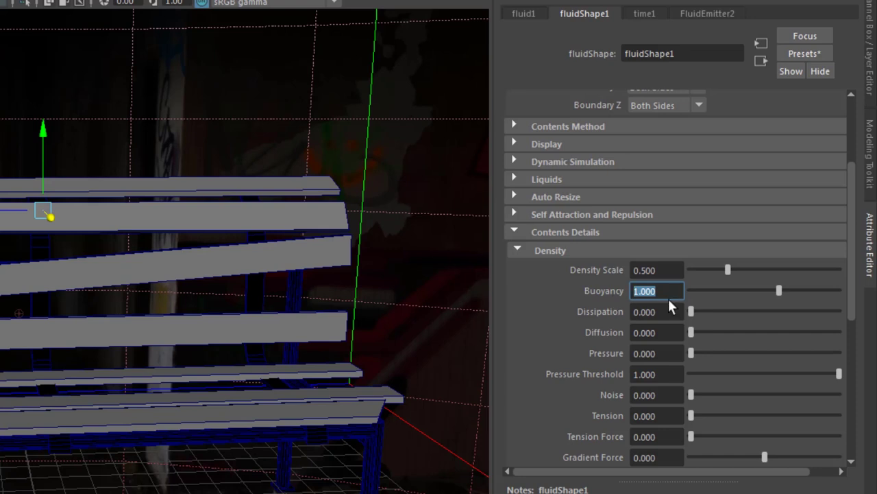
pyautogui.write('3')
pyautogui.press('Return')
# Set the container's density Dissipation to 0.75 and its Gradient Force to 15
pyautogui.press('Tab')
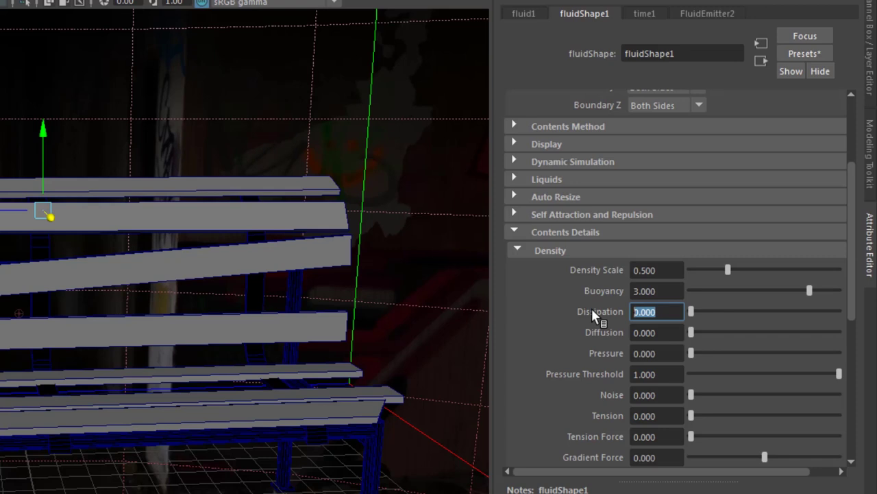
pyautogui.write('.75')
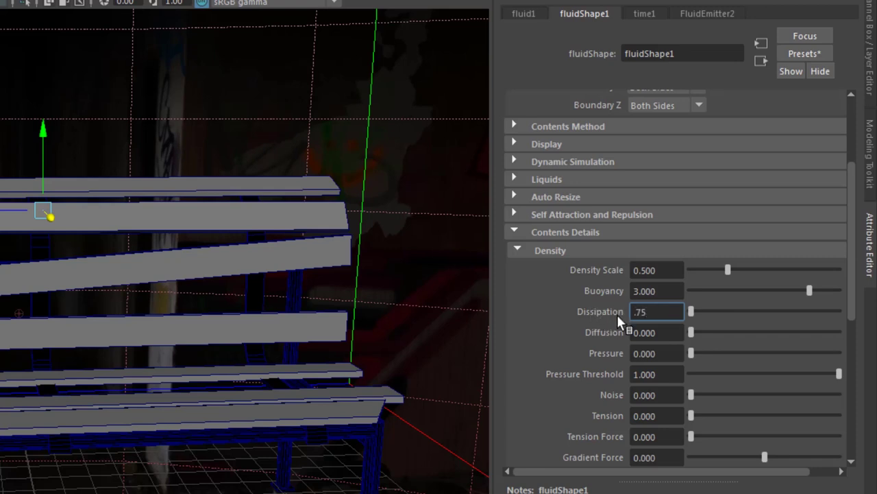
pyautogui.press('Return')
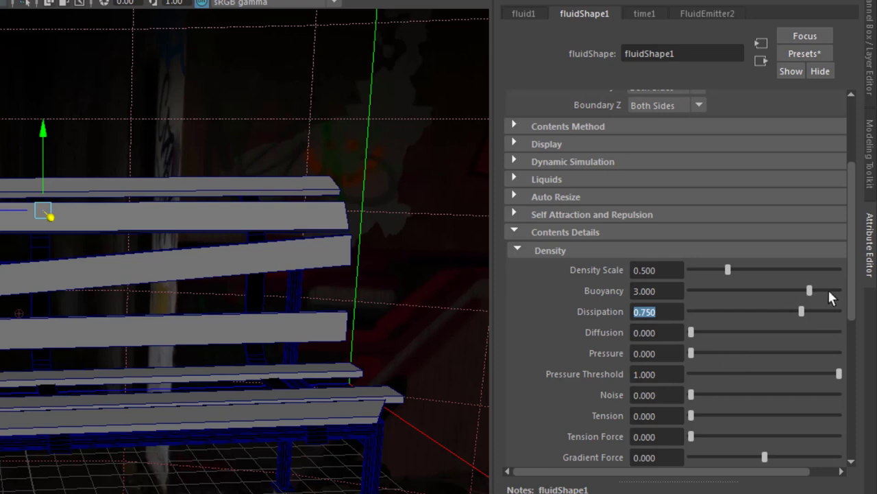
pyautogui.moveTo(850, 304); pyautogui.dragTo(841, 356)
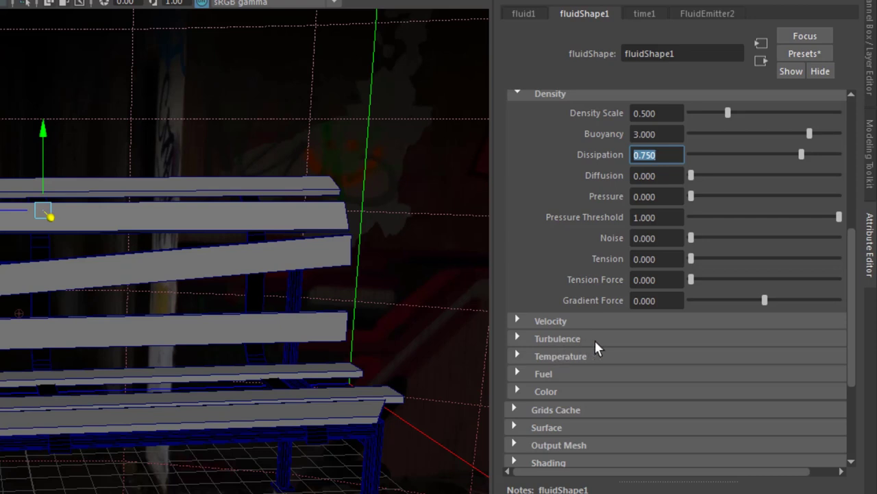
pyautogui.click(655, 300)
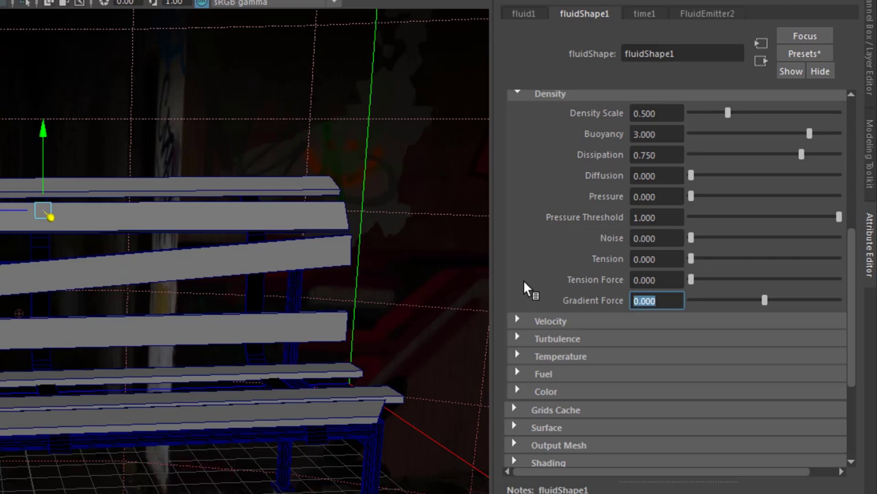
pyautogui.write('15')
pyautogui.press('Return')
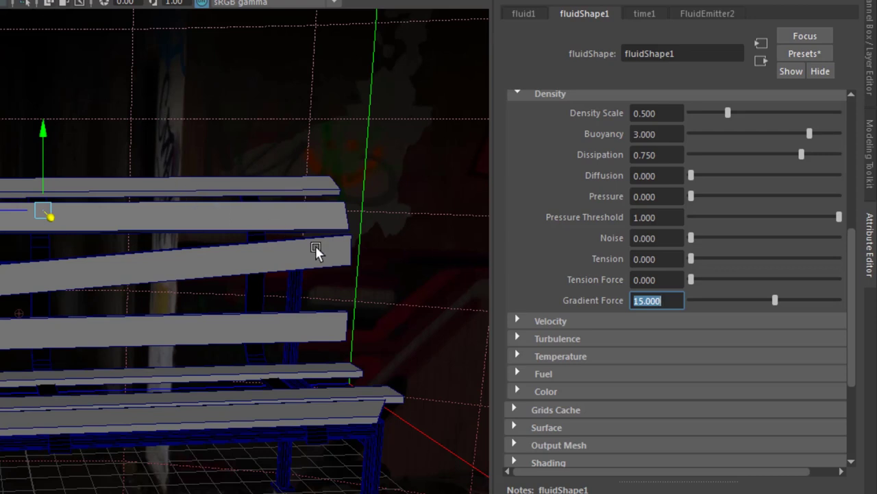
# Set the fluid container's velocity Swirl to 1 and collapse the Velocity settings
pyautogui.click(564, 322)
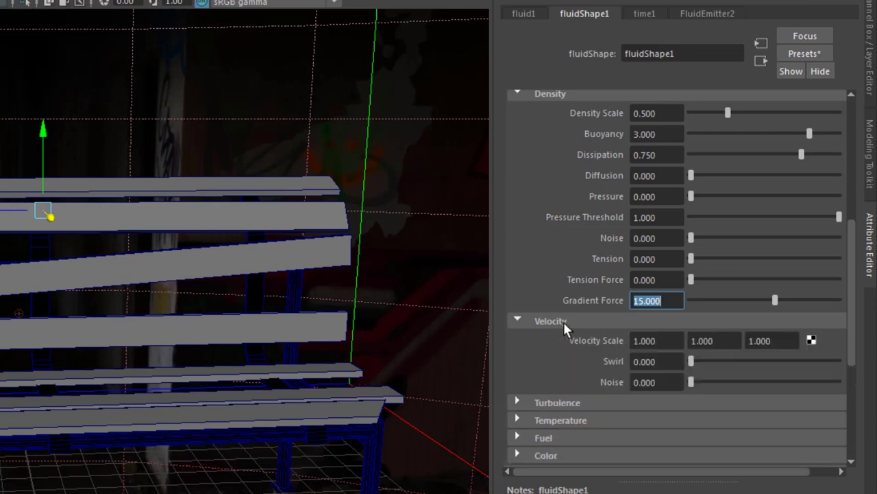
pyautogui.click(648, 362)
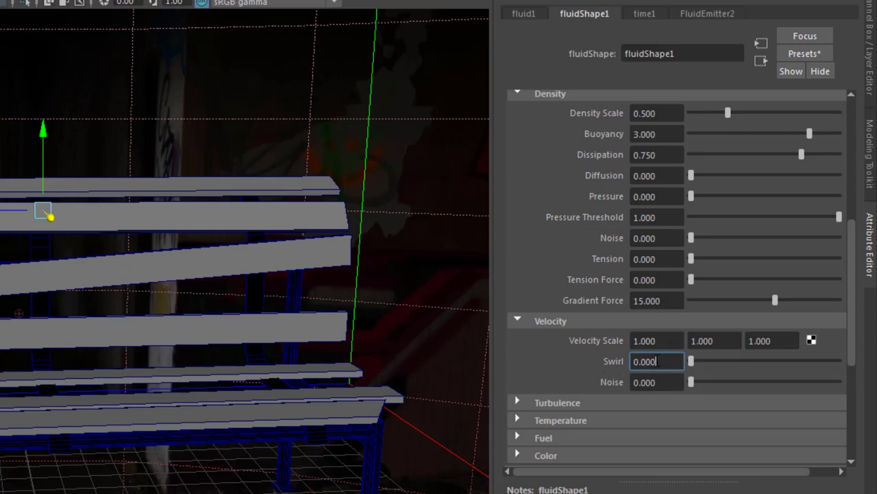
pyautogui.moveTo(658, 361); pyautogui.dragTo(575, 363)
pyautogui.write('1')
pyautogui.press('Return')
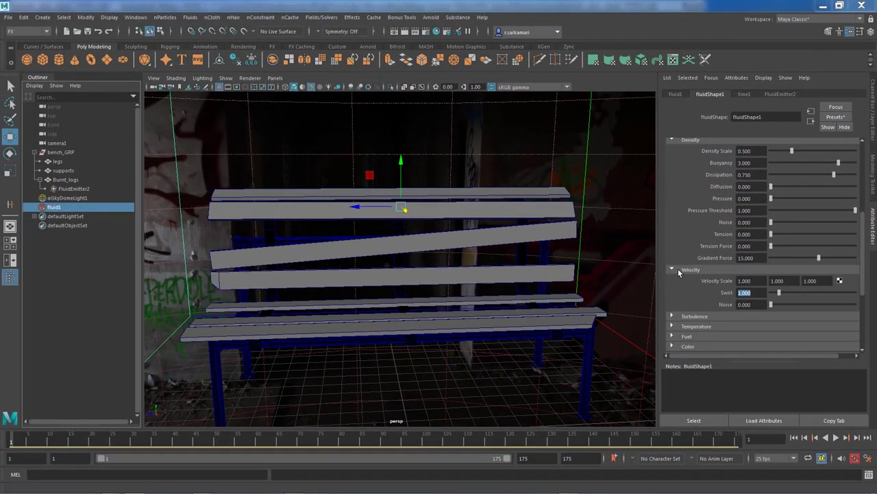
pyautogui.click(677, 268)
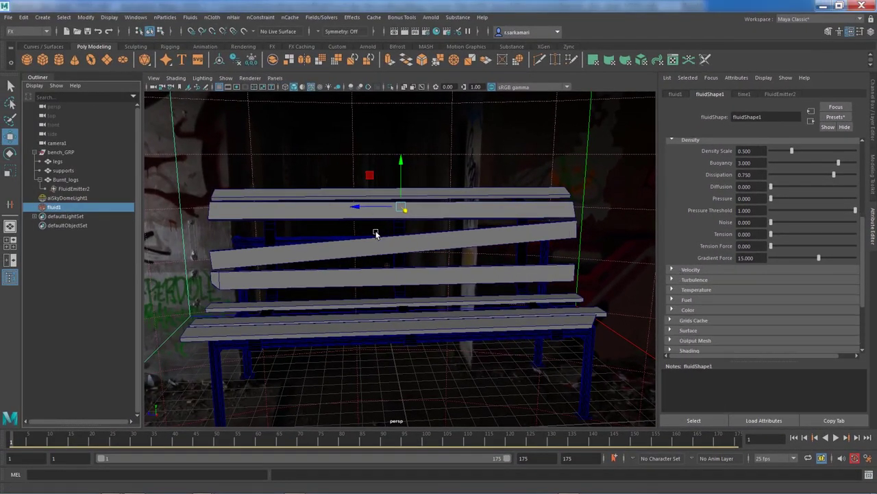
# Review the bench_sim_start.mov preview in VLC, close the player, and return the Maya timeline to the first frame
pyautogui.hotkey('alt', 'p')
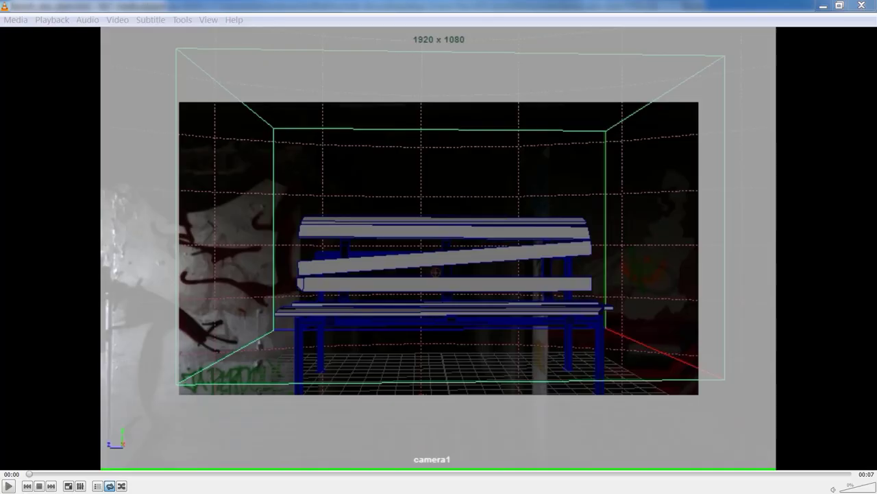
pyautogui.click(10, 485)
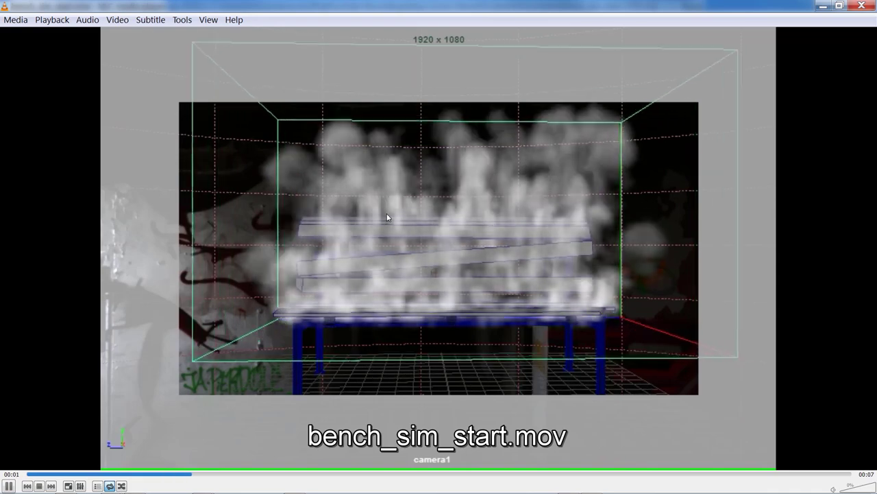
pyautogui.click(862, 5)
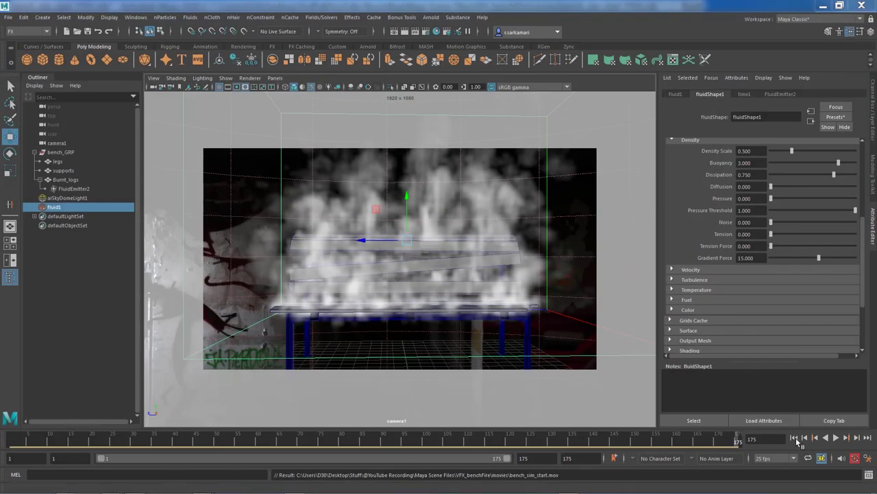
pyautogui.click(794, 437)
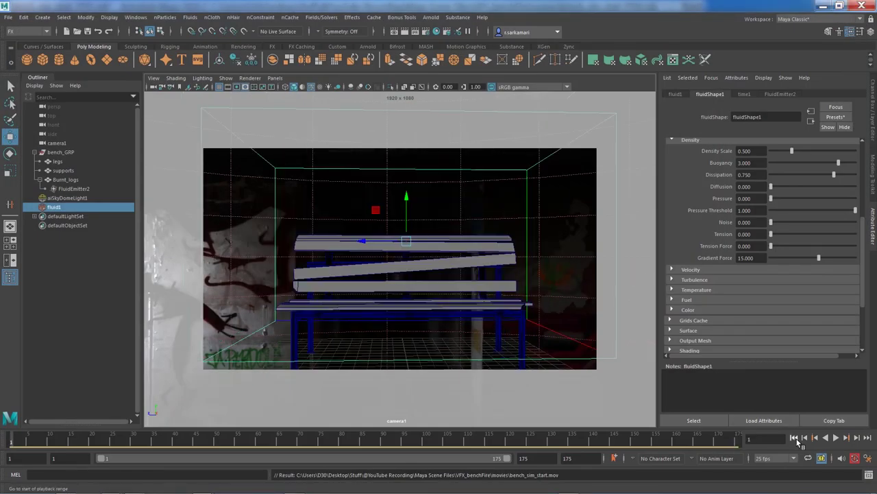
# Raise the fluid container's velocity Swirl to 1.5 and collapse the Velocity settings
pyautogui.moveTo(863, 277); pyautogui.dragTo(870, 216)
pyautogui.scroll(-1, 788, 226)
pyautogui.click(682, 238)
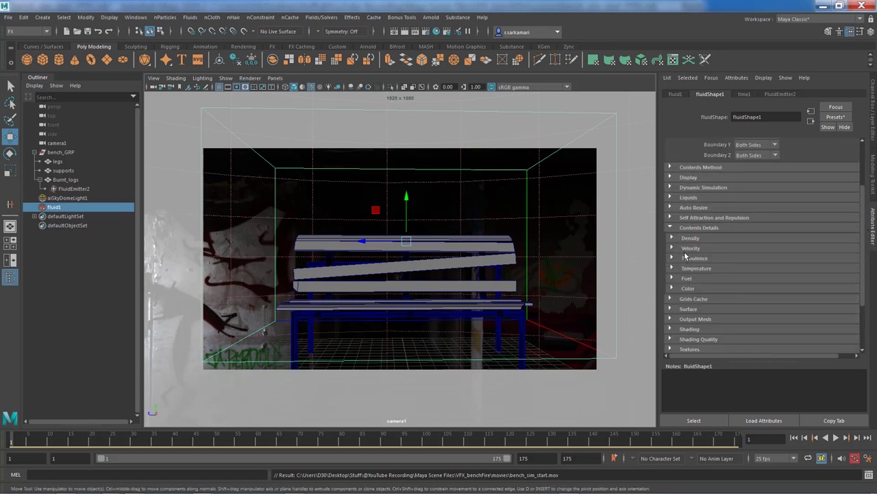
pyautogui.click(686, 248)
pyautogui.doubleClick(747, 271)
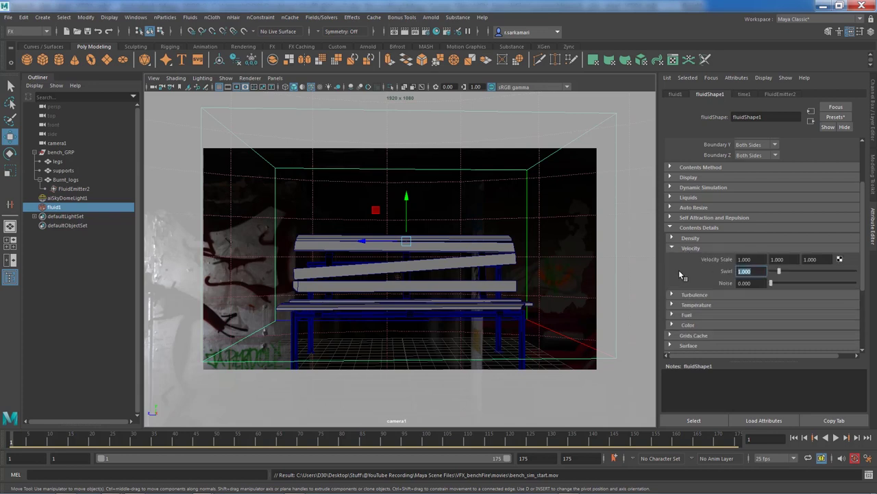
pyautogui.write('1.5')
pyautogui.press('Return')
pyautogui.click(673, 248)
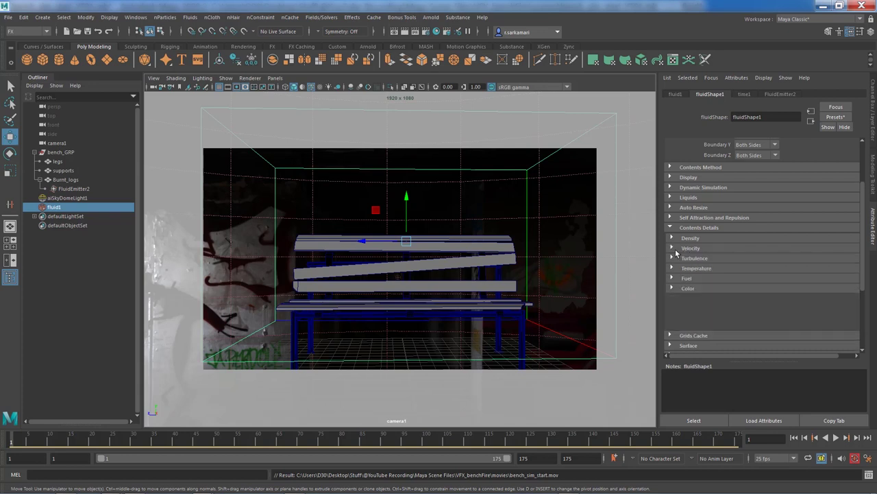
# Set the fluid container's Temperature Scale to 2 in its Contents Details
pyautogui.click(676, 258)
pyautogui.scroll(-1, 678, 260)
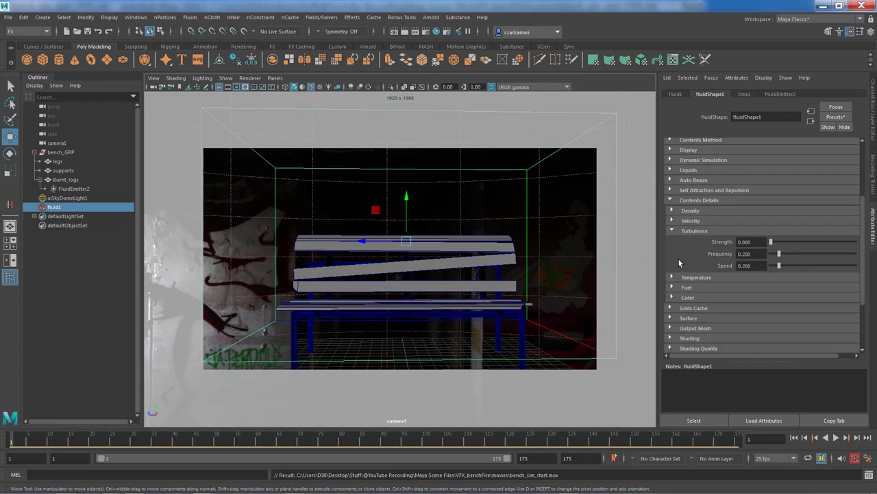
pyautogui.click(681, 232)
pyautogui.click(684, 241)
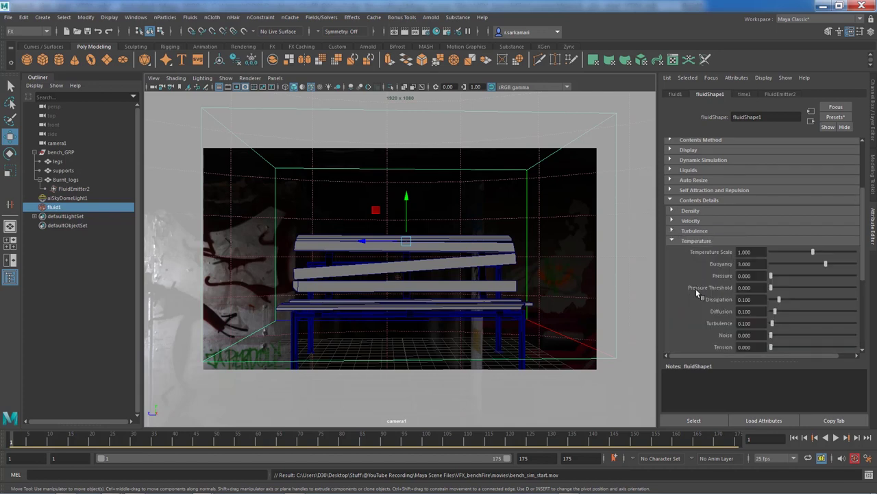
pyautogui.scroll(-2, 697, 293)
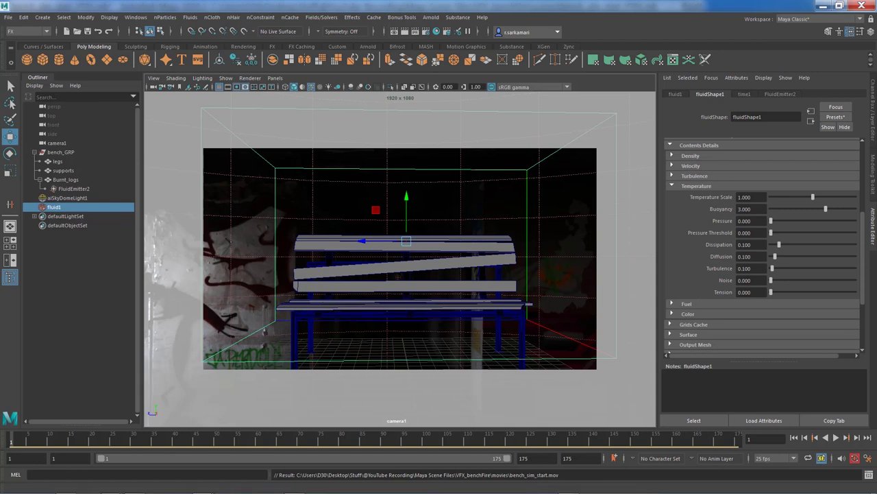
pyautogui.doubleClick(755, 197)
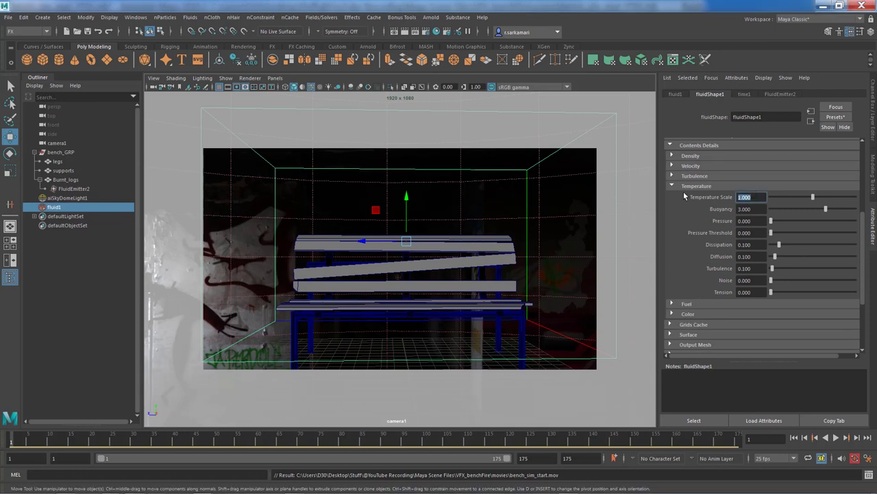
pyautogui.write('2')
pyautogui.press('Return')
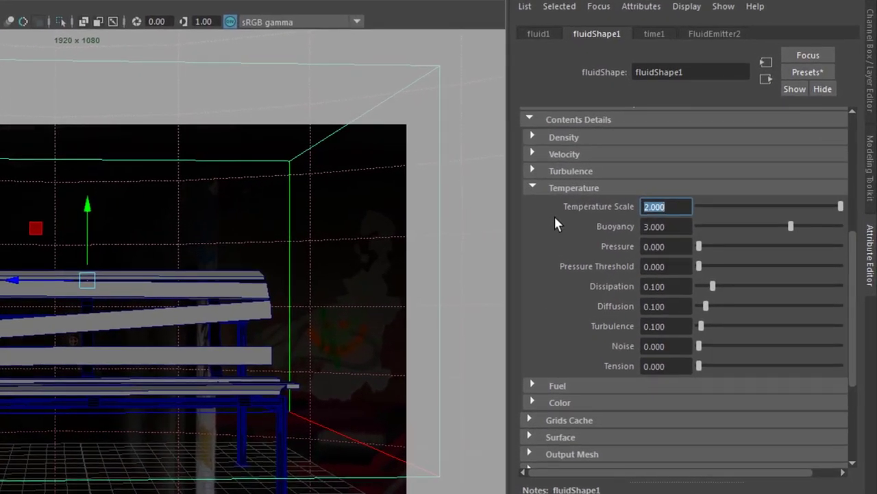
pyautogui.write('2')
pyautogui.press('Return')
# Set the temperature Buoyancy to 25 and the temperature Dissipation to 1
pyautogui.press('Tab')
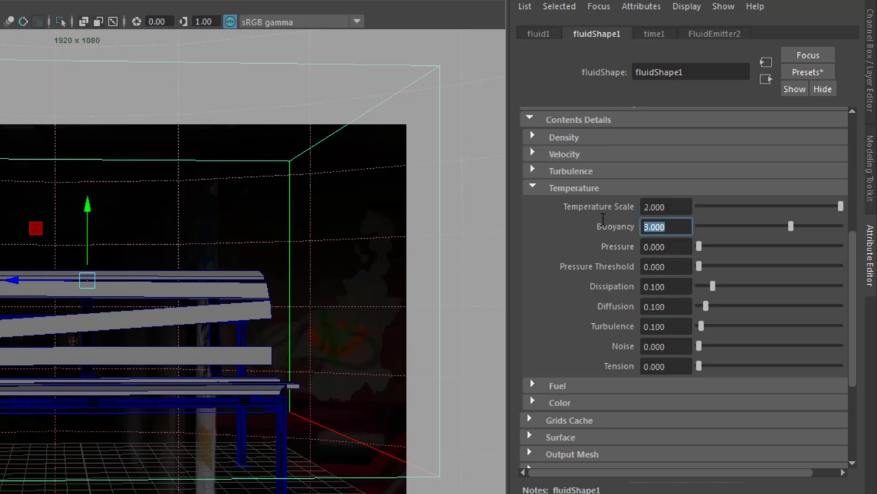
pyautogui.write('25')
pyautogui.press('Return')
pyautogui.click(678, 287)
pyautogui.write('1')
pyautogui.press('Return')
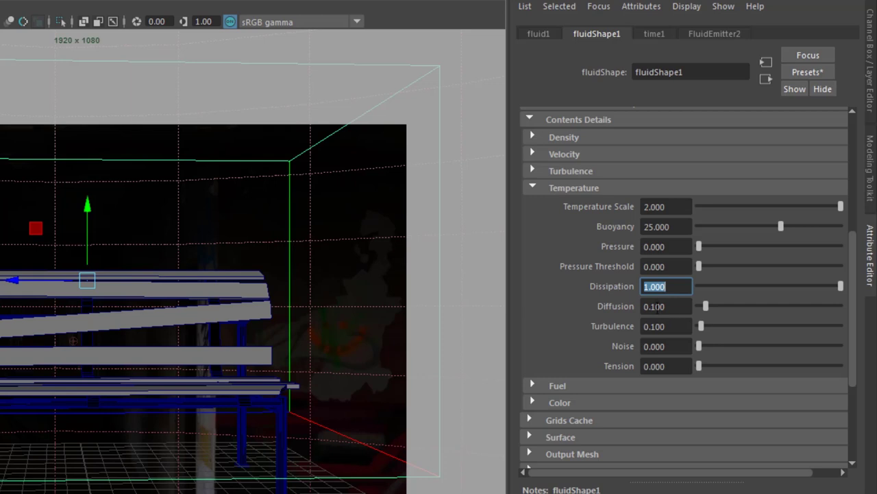
# Set the temperature Diffusion of the fluid container to 0.015
pyautogui.click(673, 308)
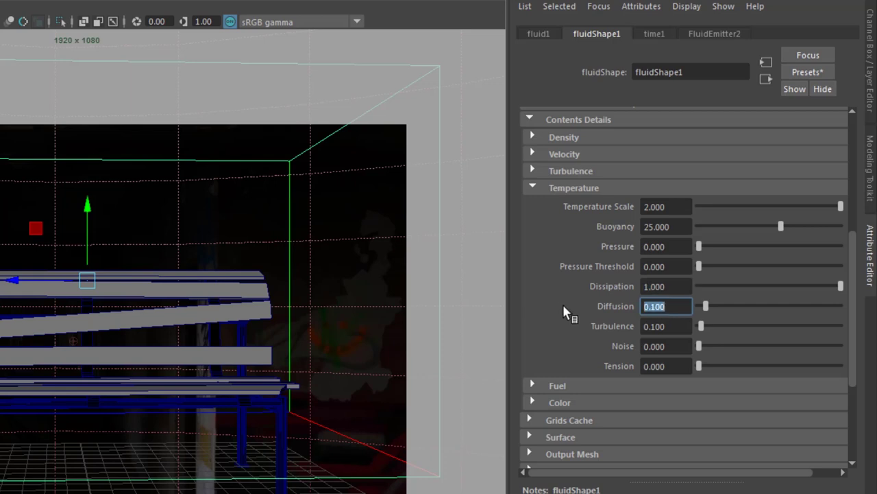
pyautogui.press('BackSpace')
pyautogui.write('.0')
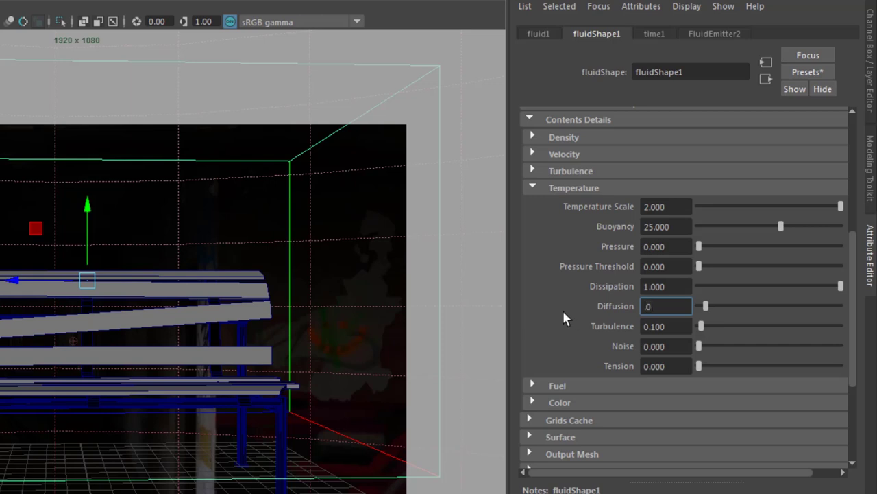
pyautogui.write('15')
pyautogui.press('Return')
# Set the container's temperature Turbulence to 15 and the temperature Noise to 0.2
pyautogui.click(670, 332)
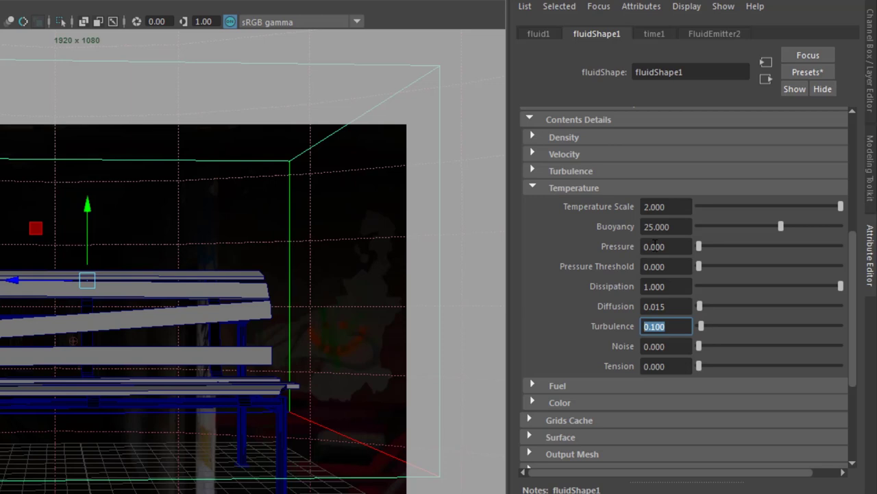
pyautogui.write('15')
pyautogui.press('Return')
pyautogui.click(685, 346)
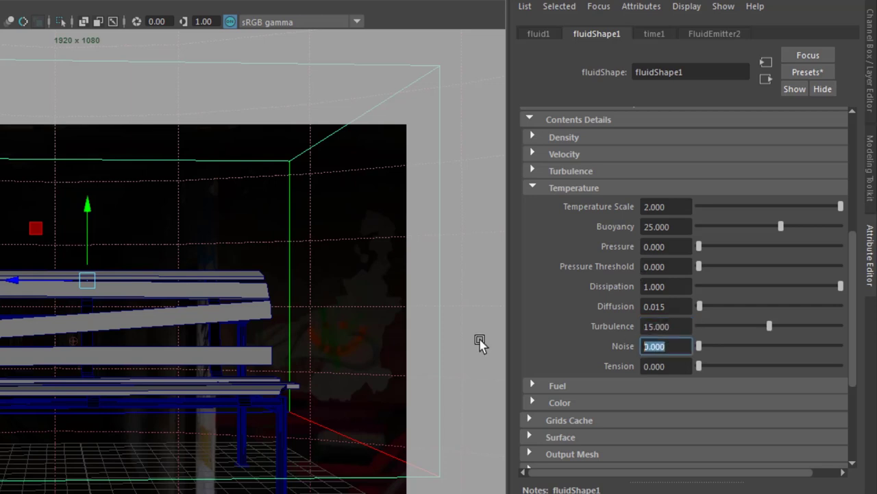
pyautogui.write('.2')
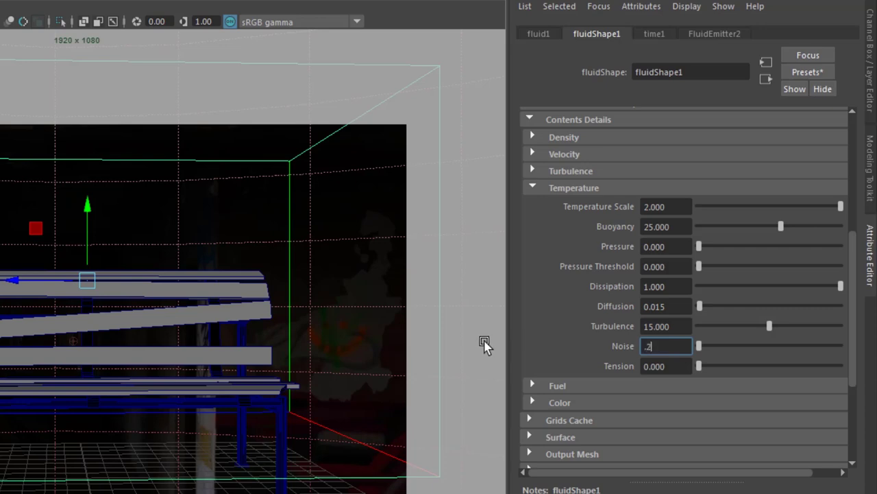
pyautogui.press('Return')
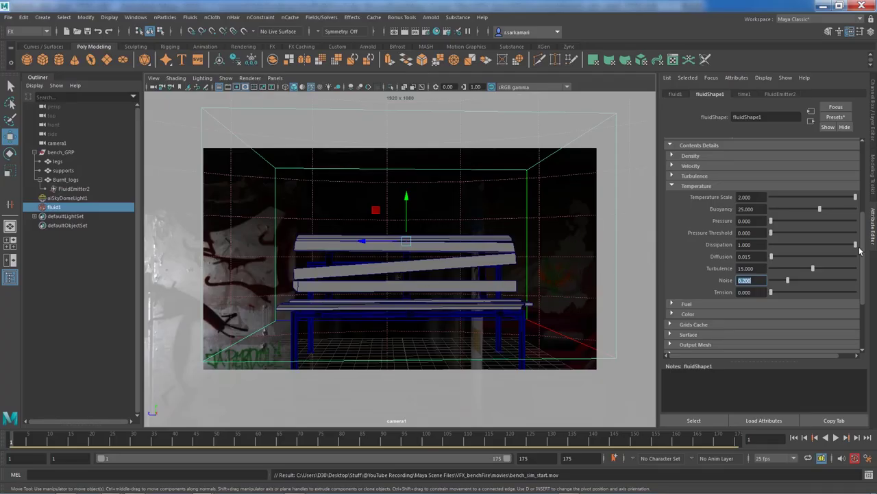
# Create a Gravity field named wind for the fluid container, keeping the other gravity options as they are
pyautogui.scroll(-1, 865, 271)
pyautogui.scroll(-3, 865, 270)
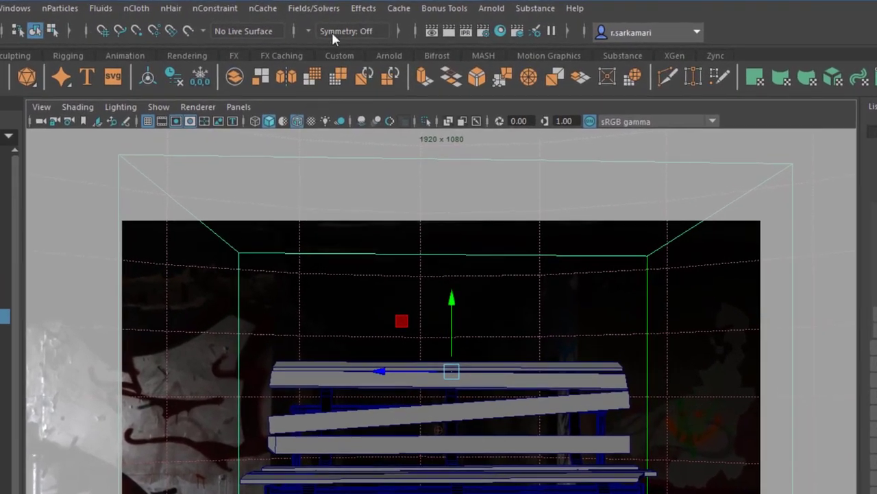
pyautogui.click(330, 17)
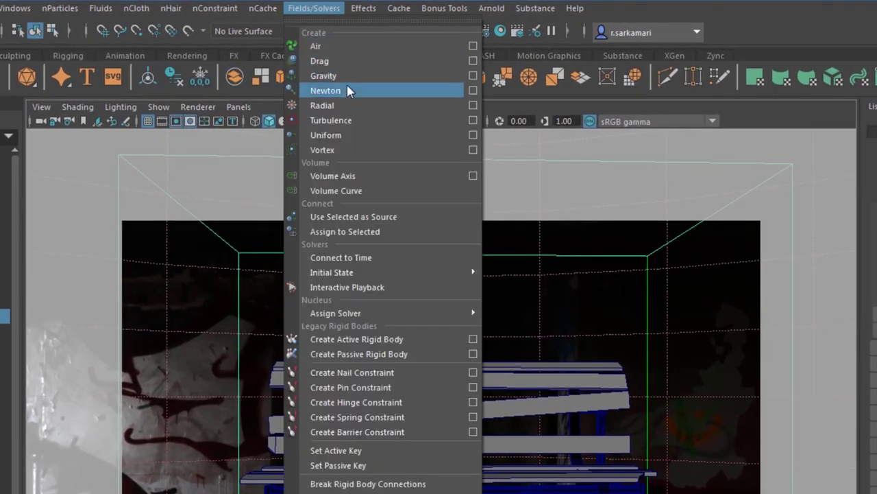
pyautogui.click(473, 76)
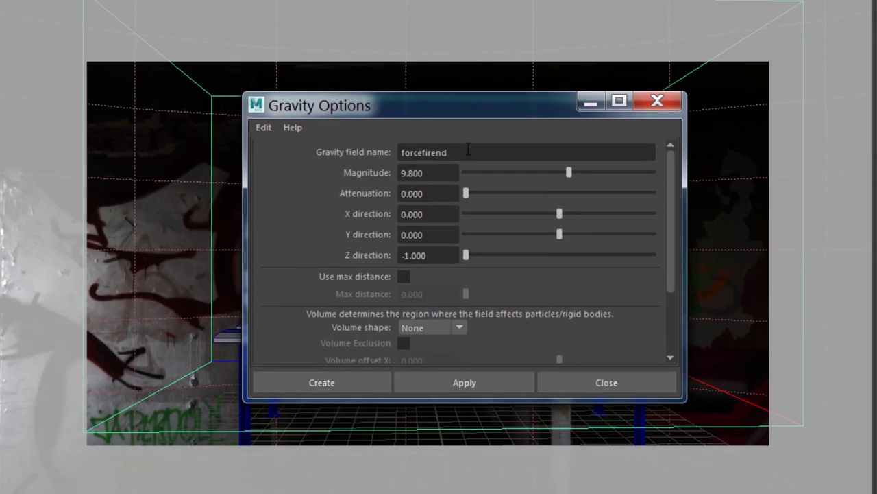
pyautogui.doubleClick(469, 152)
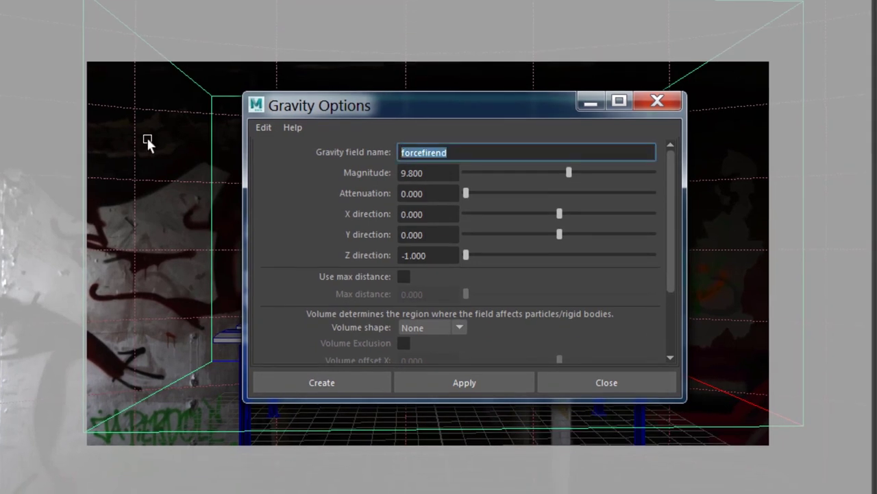
pyautogui.write('wind')
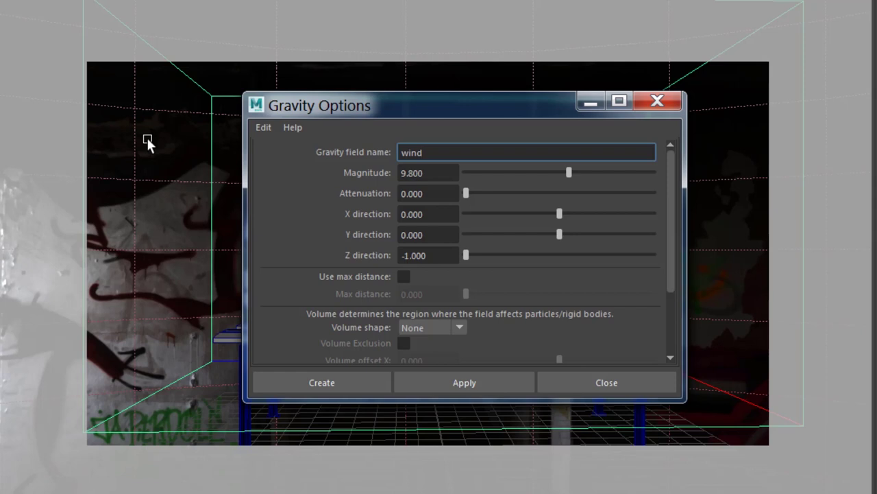
pyautogui.click(443, 255)
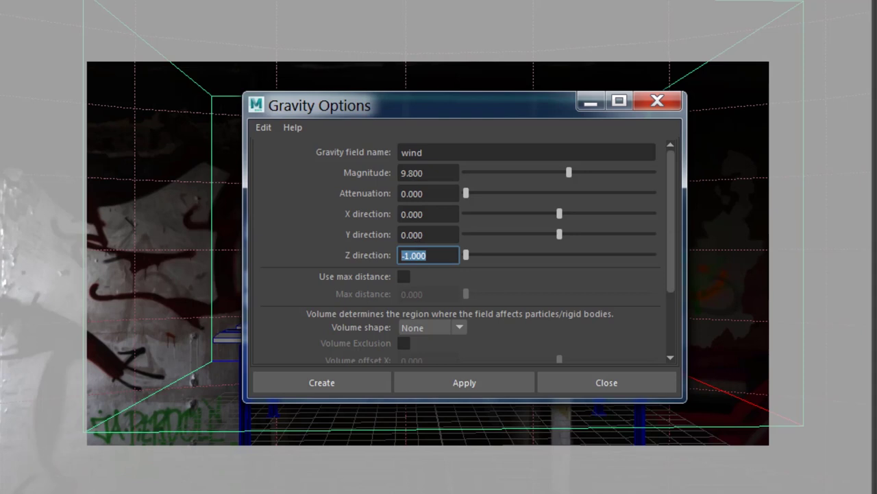
pyautogui.click(438, 192)
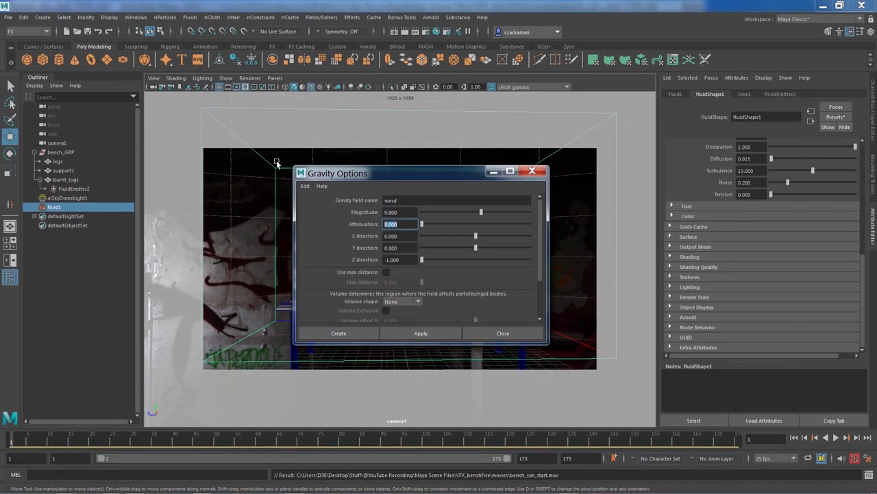
pyautogui.click(334, 336)
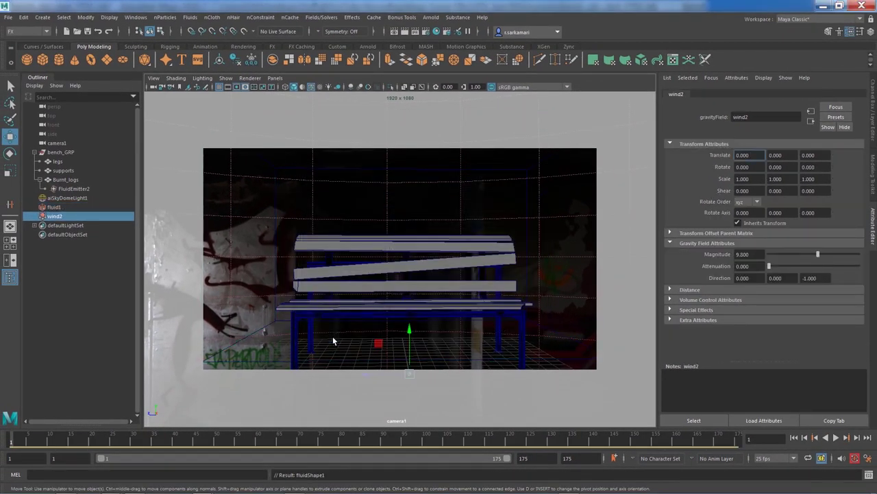
# Rename the new gravity field as wind_forcefield
pyautogui.doubleClick(58, 217)
pyautogui.press('End')
pyautogui.hotkey('shift', 'Left')
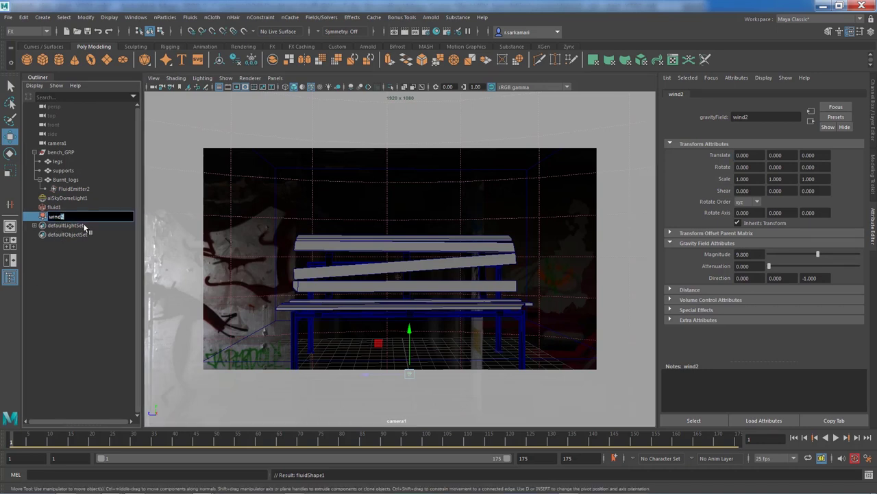
pyautogui.write('_forcefield')
pyautogui.press('Return')
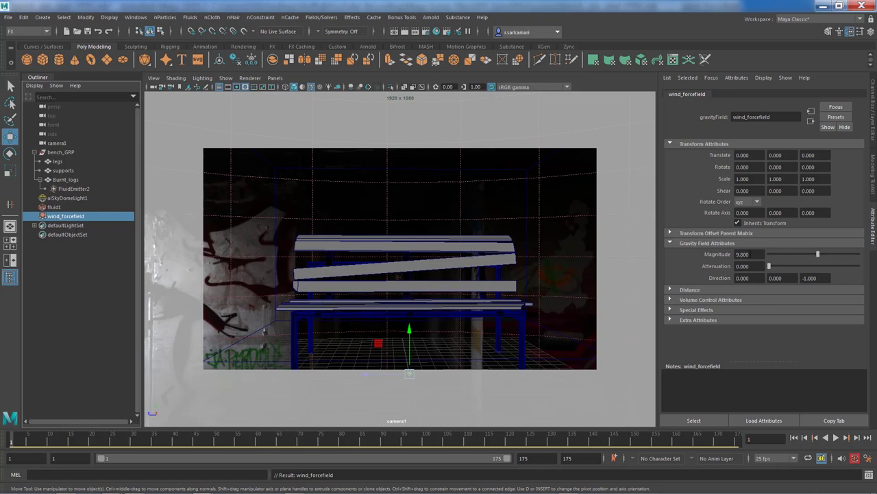
# Set the wind field's Magnitude to 10 and key it at frame 1
pyautogui.keyDown('ctrl'); pyautogui.moveTo(744, 255); pyautogui.dragTo(741, 255); pyautogui.keyUp('ctrl')
pyautogui.click(743, 254)
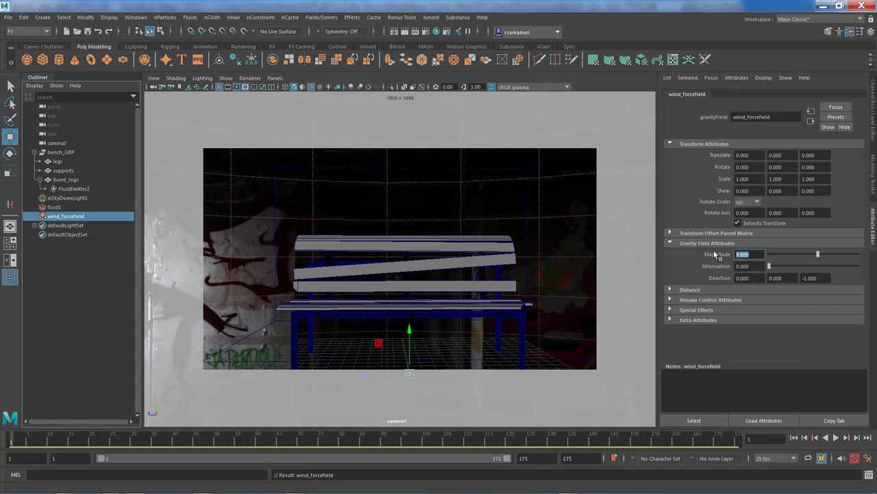
pyautogui.write('10')
pyautogui.press('Return')
pyautogui.rightClick(714, 255)
pyautogui.click(723, 268)
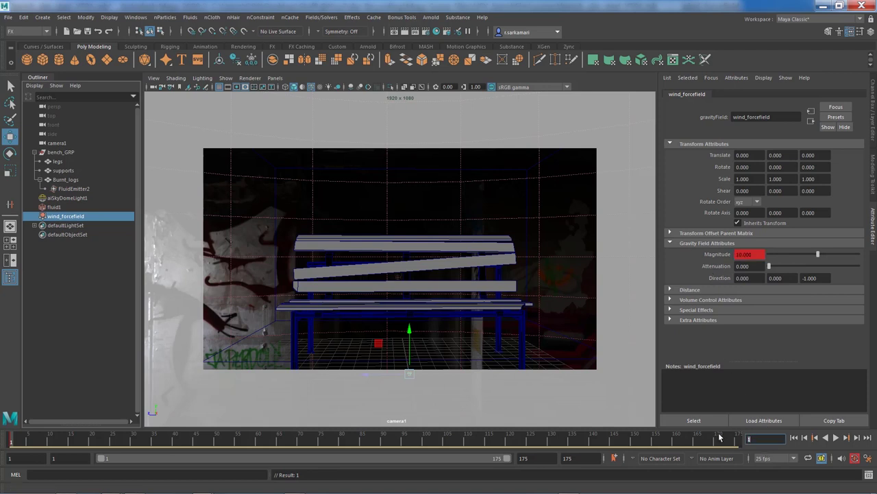
# Set a key on the wind field's Magnitude of 10 at frame 20
pyautogui.write('20')
pyautogui.press('Return')
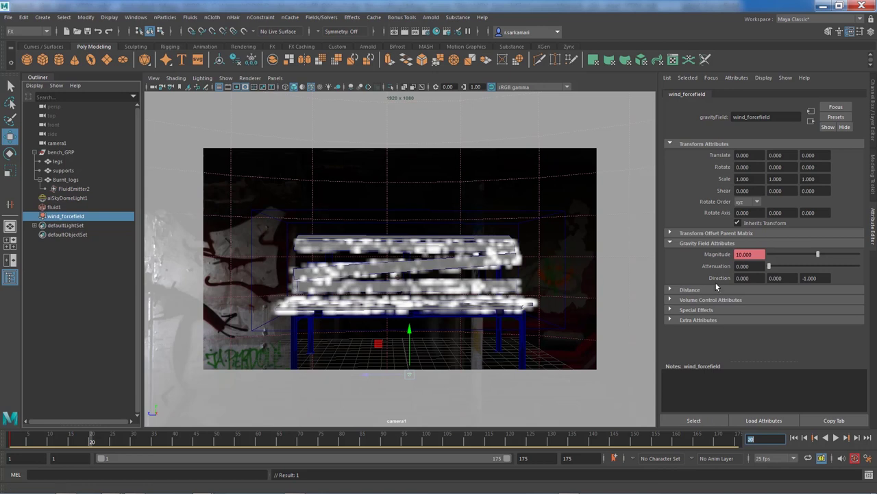
pyautogui.rightClick(715, 255)
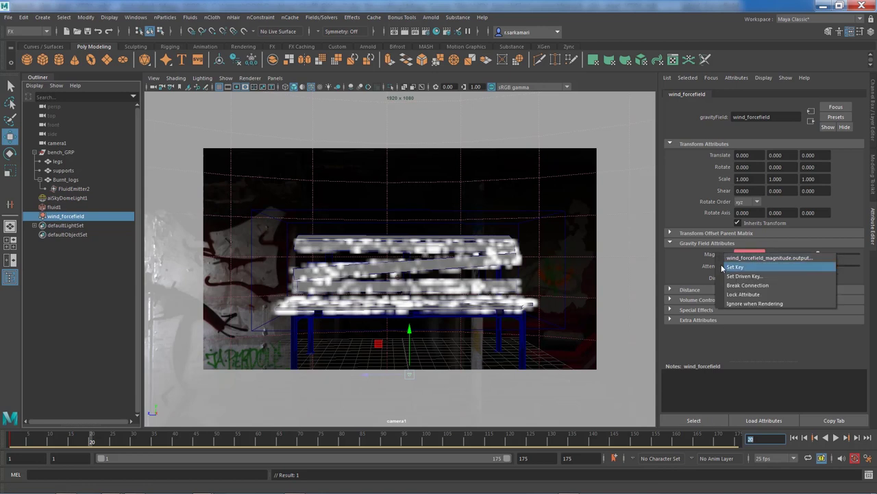
pyautogui.click(722, 268)
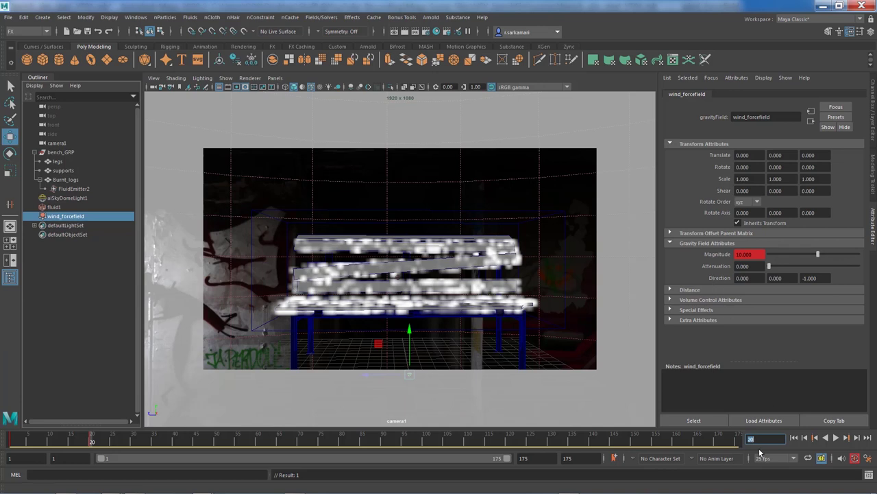
# Raise the wind field's Magnitude to 30 and key it at frame 30
pyautogui.write('30')
pyautogui.press('Return')
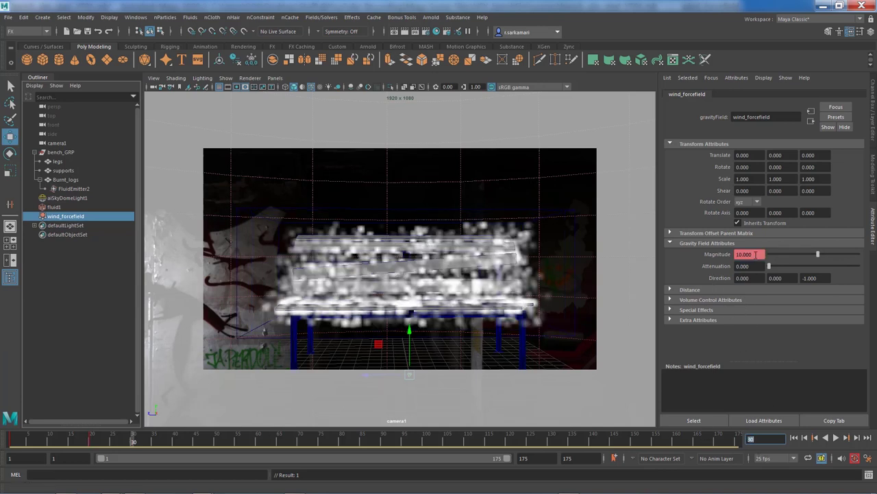
pyautogui.rightClick(728, 257)
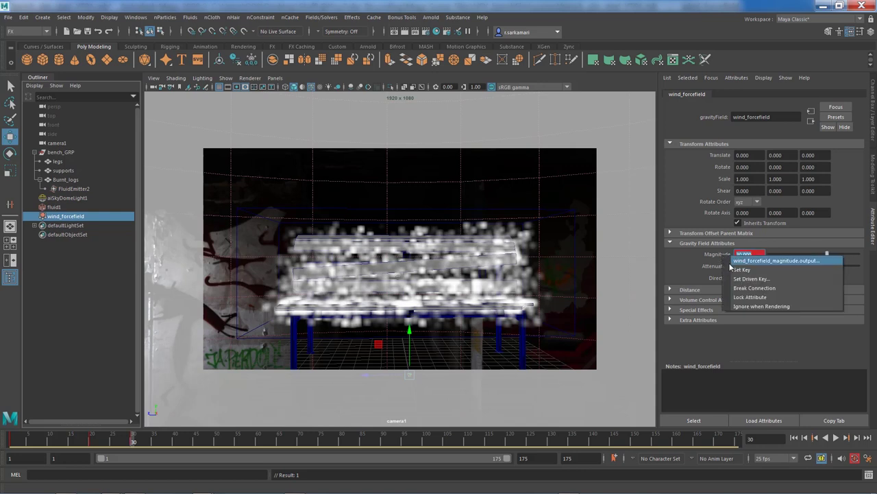
pyautogui.click(729, 279)
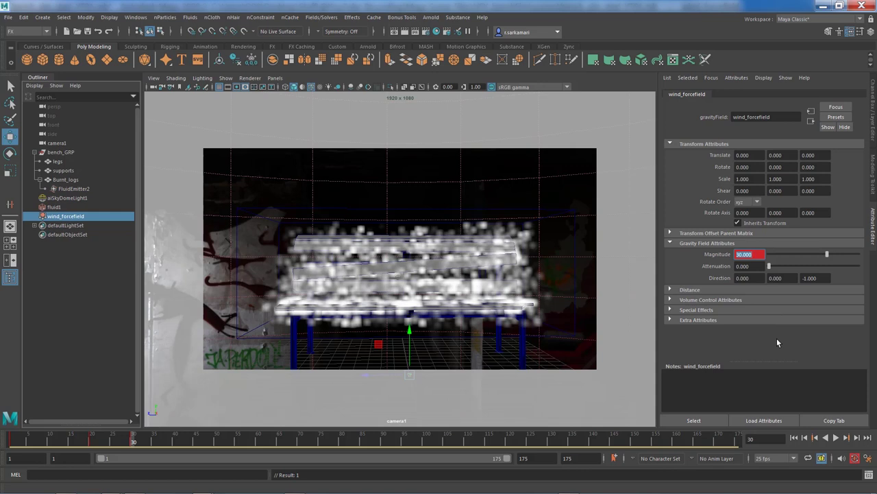
# Hold the wind field's Magnitude at 30 with a key at frame 37
pyautogui.click(754, 438)
pyautogui.write('37')
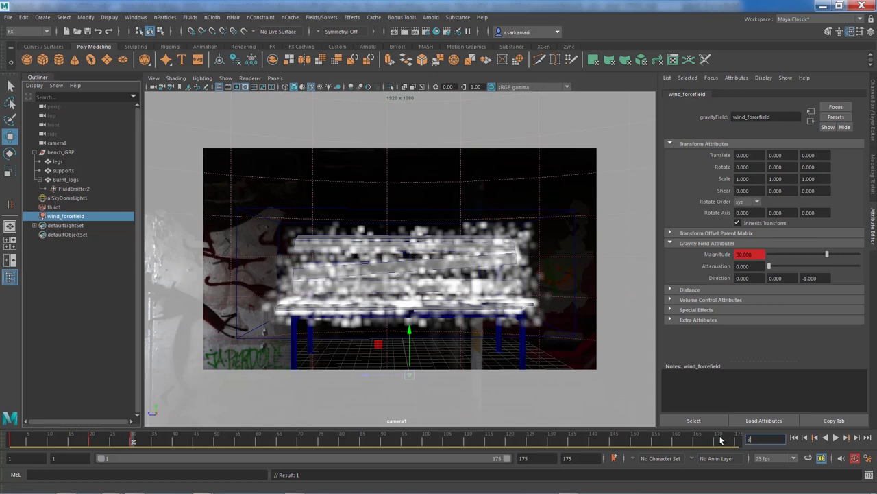
pyautogui.press('Return')
pyautogui.rightClick(725, 258)
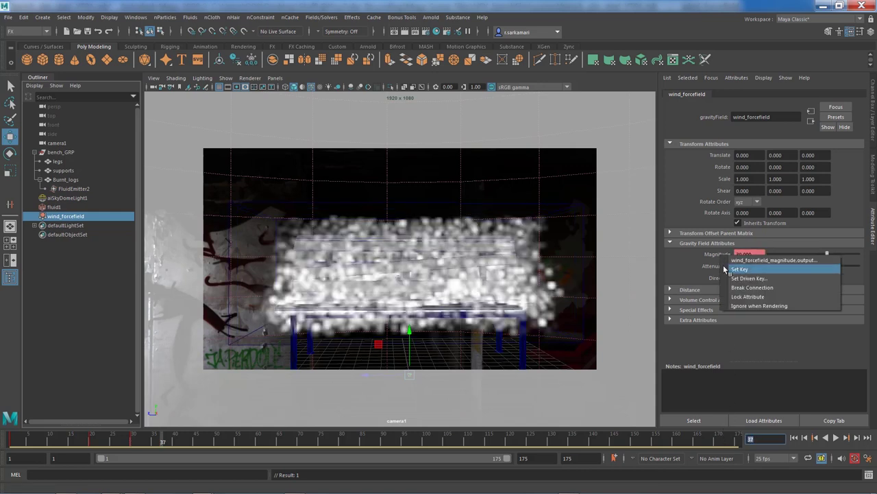
pyautogui.click(754, 265)
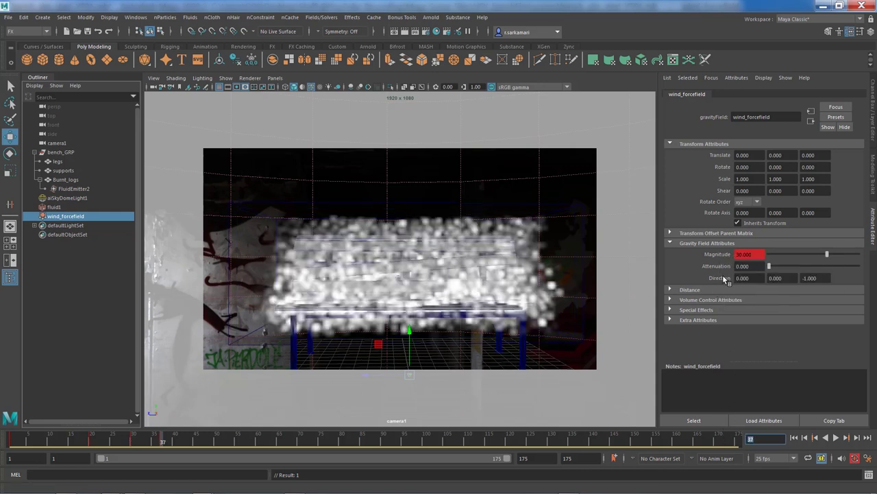
# Key the wind field's Magnitude at 10 on frame 75
pyautogui.click(754, 439)
pyautogui.write('75')
pyautogui.press('Return')
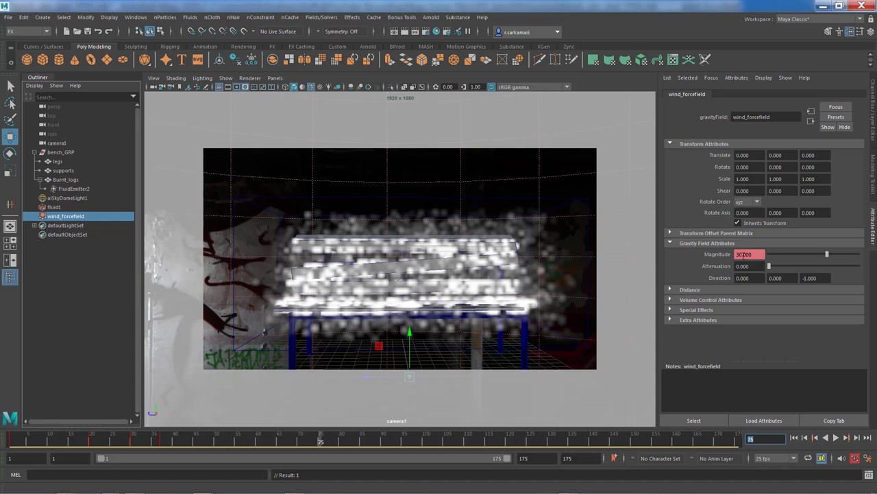
pyautogui.click(755, 254)
pyautogui.write('10')
pyautogui.press('Return')
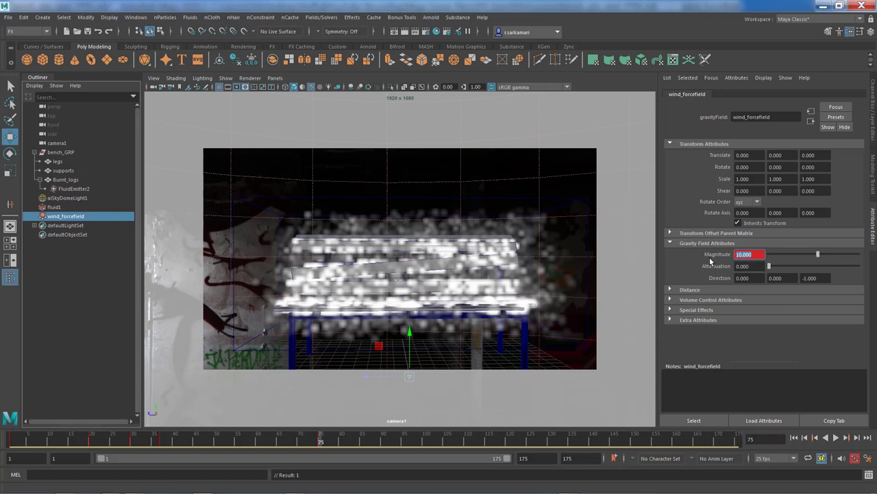
# Key the wind field's Magnitude at 30 on frame 80
pyautogui.click(749, 439)
pyautogui.write('80')
pyautogui.press('Return')
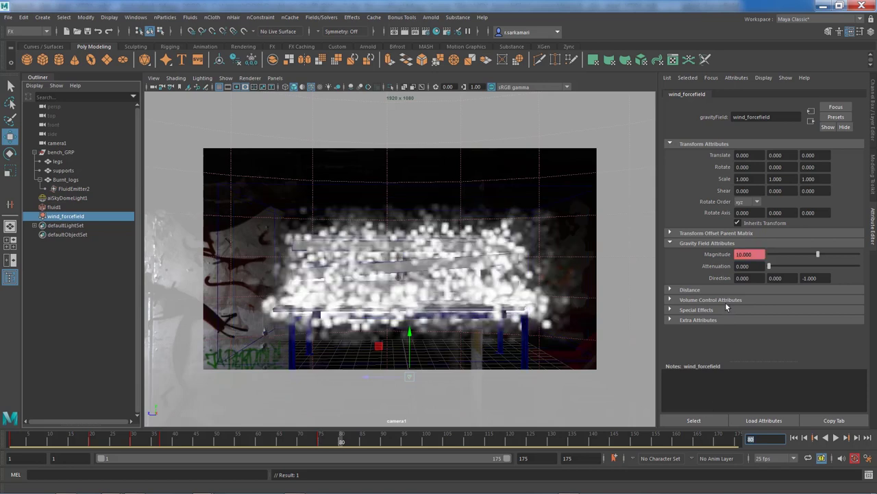
pyautogui.click(756, 254)
pyautogui.write('30')
pyautogui.press('Return')
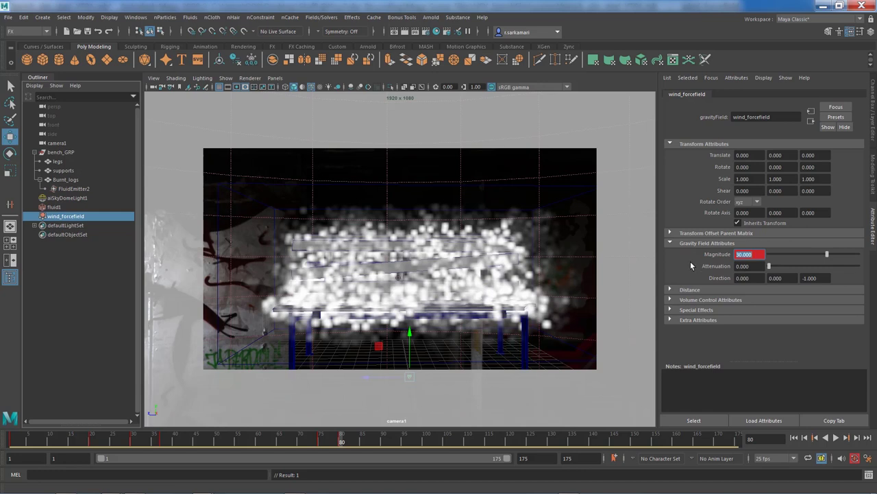
# Key the wind field's Magnitude at 10 on frame 120
pyautogui.click(759, 438)
pyautogui.write('120')
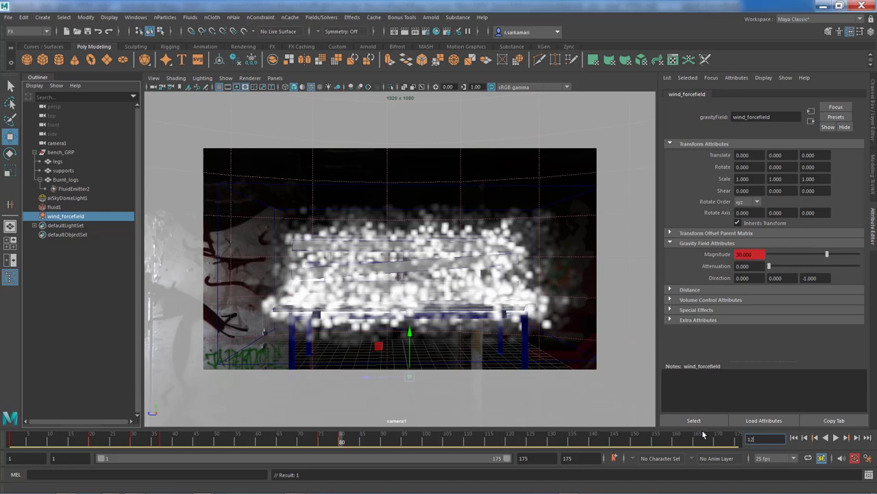
pyautogui.press('Return')
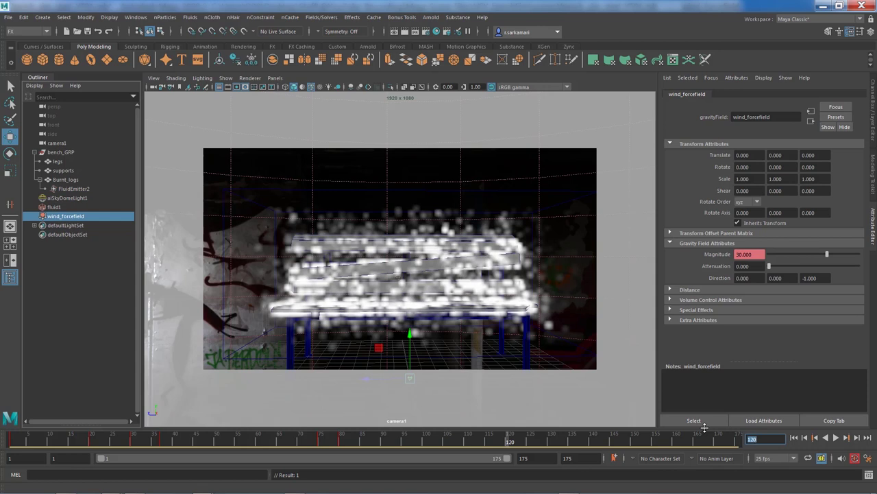
pyautogui.click(747, 254)
pyautogui.write('10')
pyautogui.press('Return')
pyautogui.press('s')
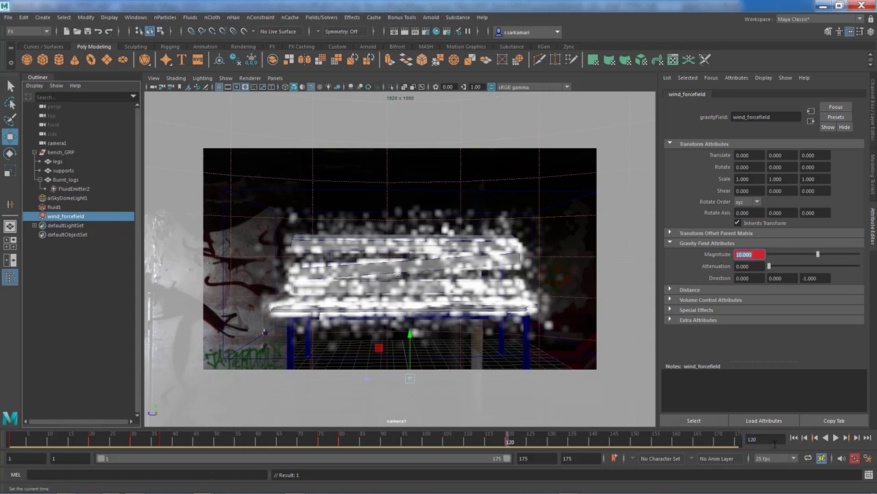
# Hold the wind field's Magnitude at 10 with a key at frame 150
pyautogui.click(752, 438)
pyautogui.write('150')
pyautogui.press('Return')
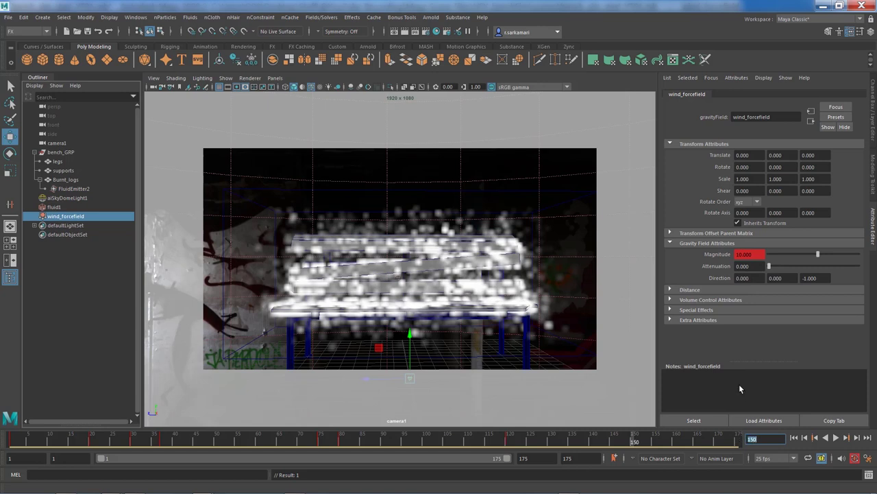
pyautogui.moveTo(726, 261); pyautogui.dragTo(718, 276, button='right')
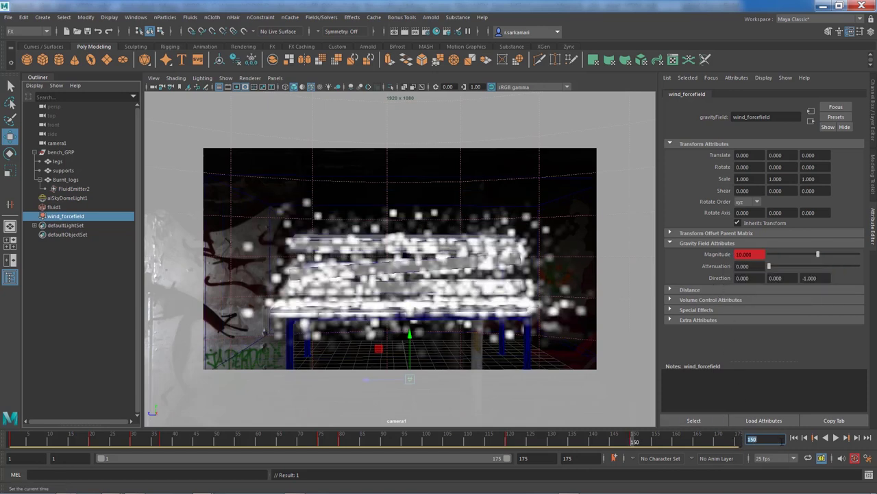
# Key the wind field's Magnitude at 40 on frame 160
pyautogui.write('160')
pyautogui.press('Return')
pyautogui.click(759, 253)
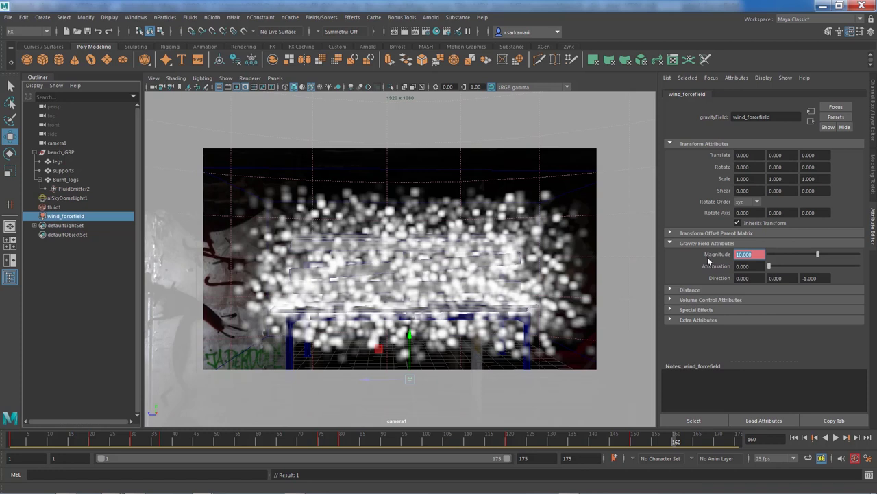
pyautogui.write('40')
pyautogui.press('Return')
# Return to frame 1 and playblast the simulation to the movie file bench_sim_start2
pyautogui.click(794, 438)
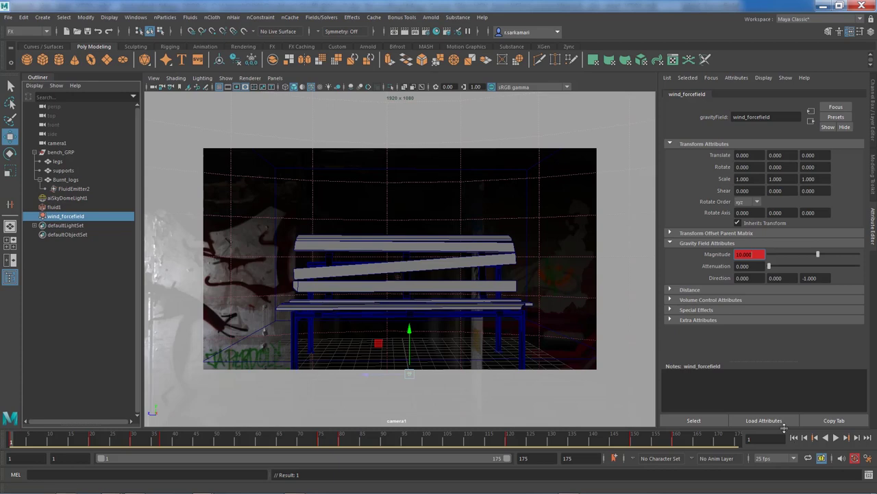
pyautogui.rightClick(441, 440)
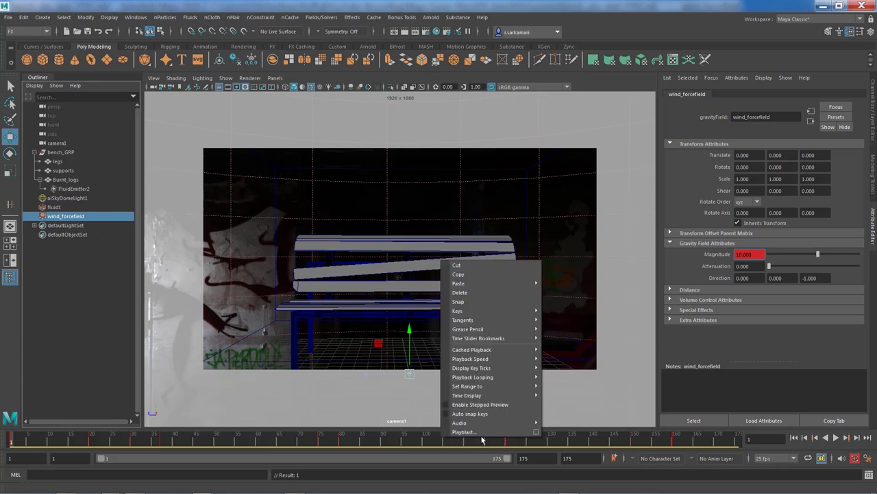
pyautogui.click(537, 433)
pyautogui.scroll(-2, 404, 288)
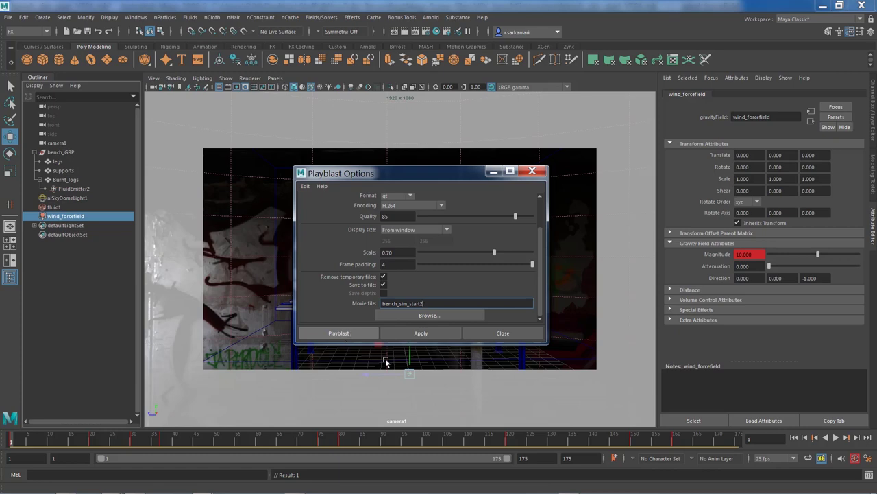
pyautogui.click(339, 333)
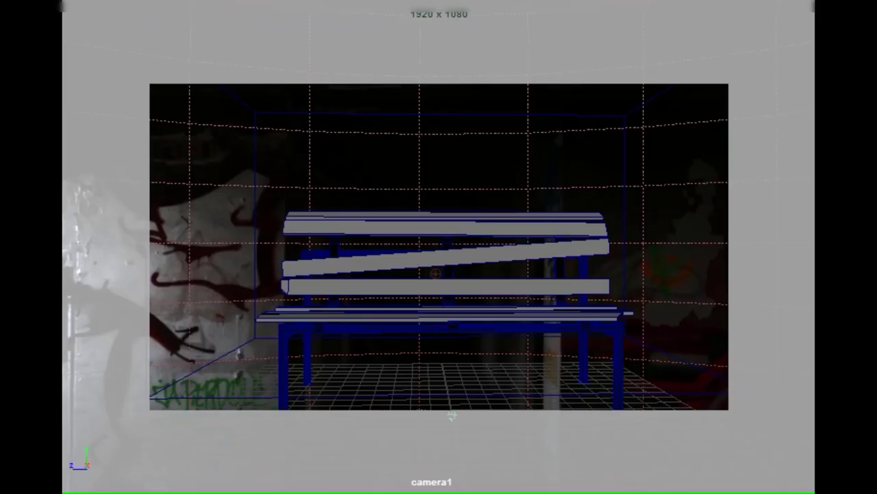
# Play the bench_sim_start2.mov playblast to review the smoke motion, and switch back to Maya
pyautogui.moveTo(309, 351)
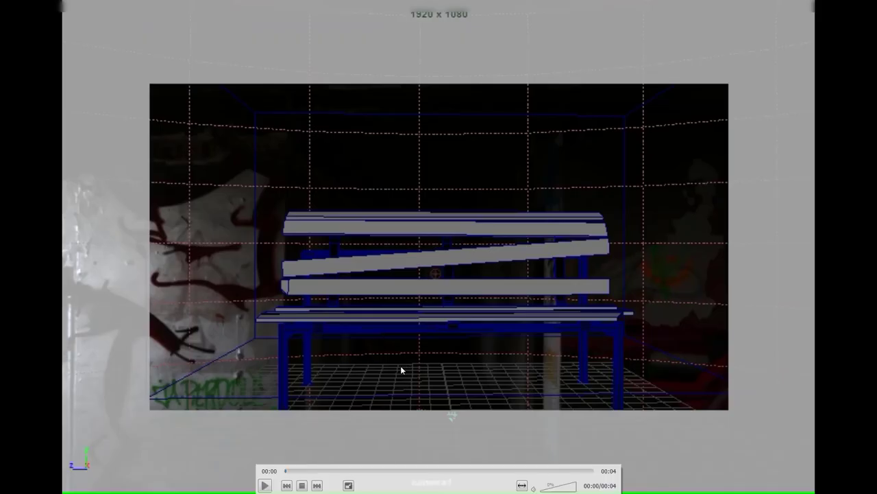
pyautogui.click(266, 485)
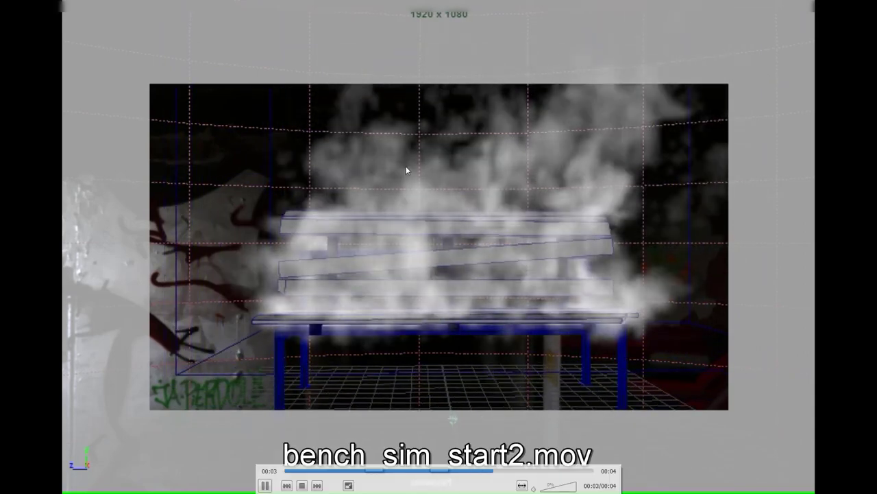
pyautogui.doubleClick(405, 166)
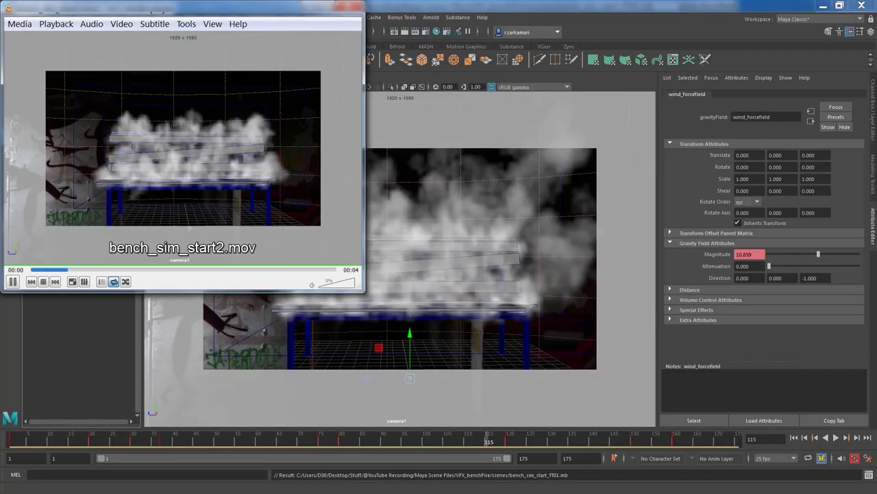
pyautogui.hotkey('alt', 'Tab')
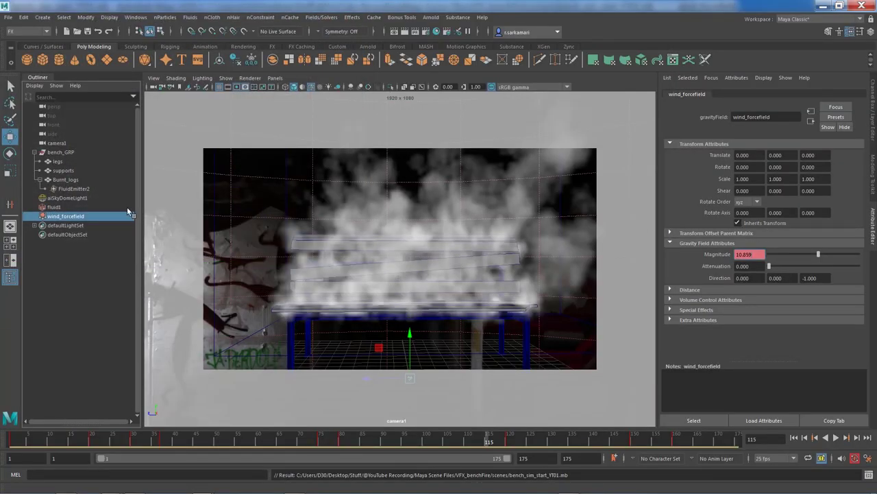
# In the fluid1 shading attributes, set the Transparency color's V value to 0.350
pyautogui.click(59, 206)
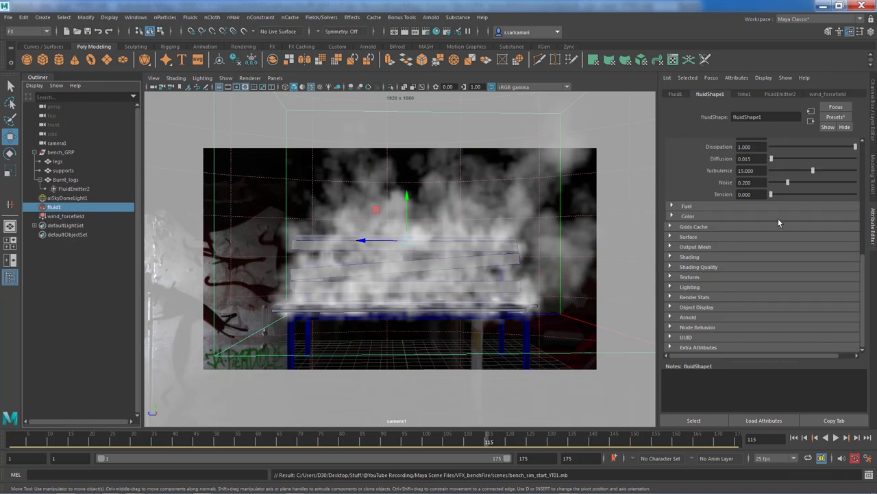
pyautogui.scroll(2, 690, 190)
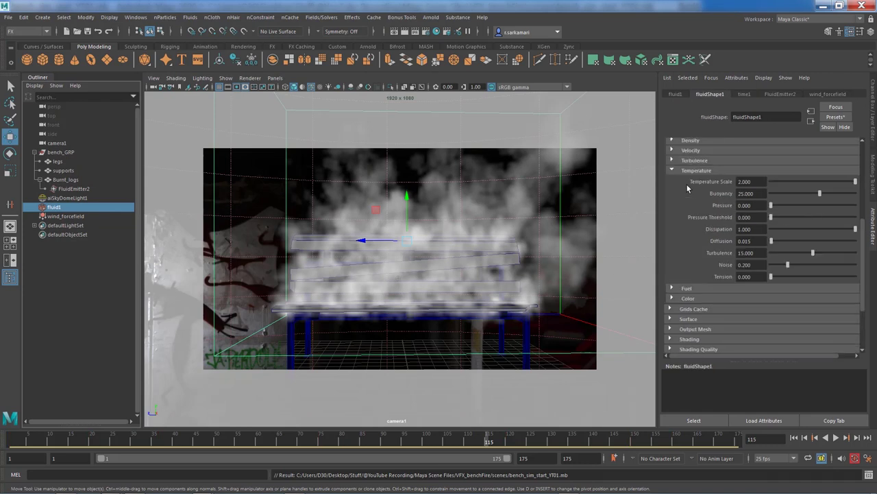
pyautogui.click(680, 172)
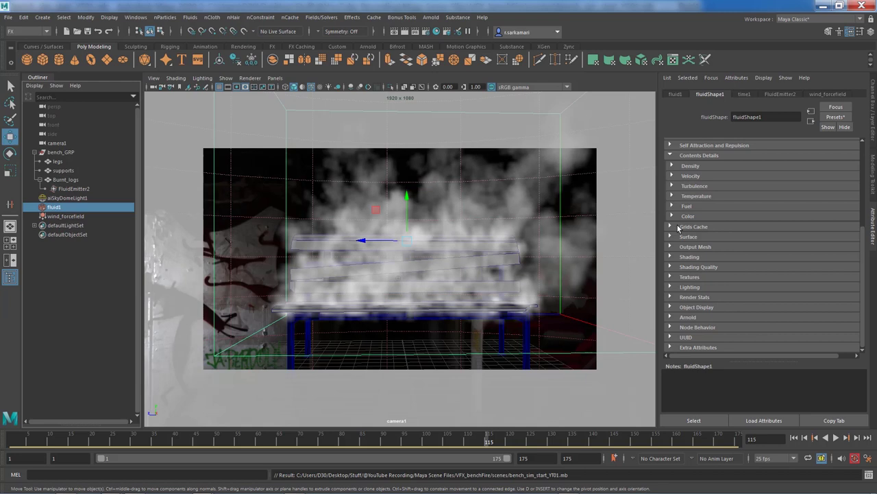
pyautogui.click(678, 258)
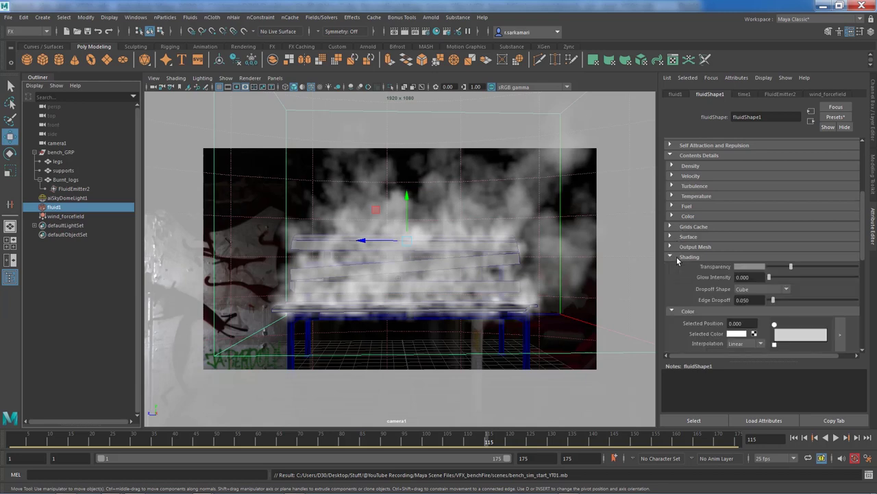
pyautogui.scroll(-4, 678, 261)
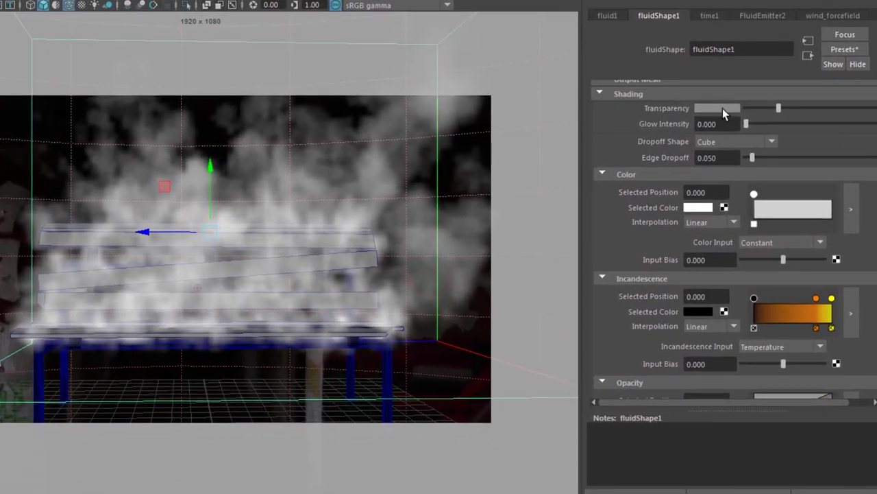
pyautogui.click(722, 108)
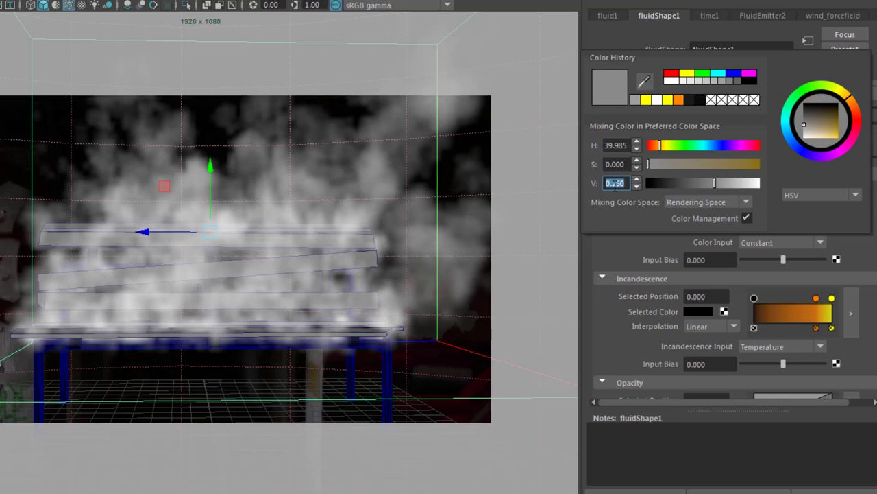
pyautogui.moveTo(611, 183); pyautogui.dragTo(625, 184)
pyautogui.write('350')
pyautogui.press('Return')
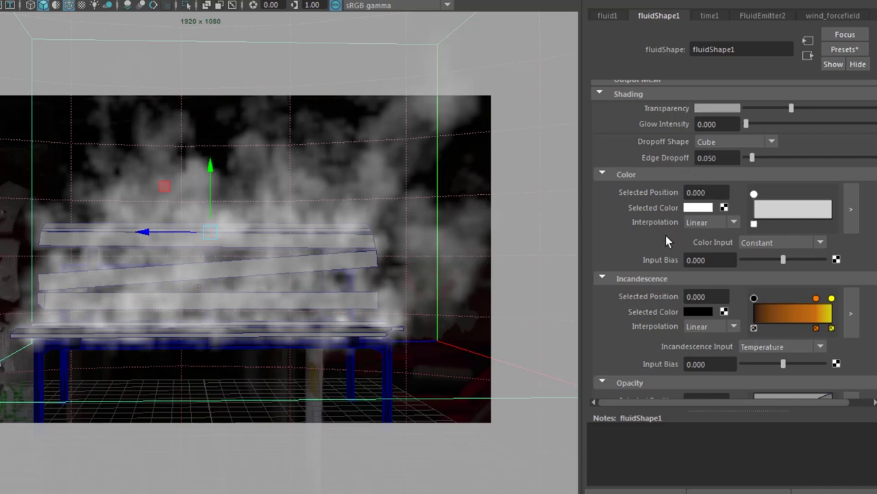
# Darken the fluid's constant shading Color from white to near black
pyautogui.click(696, 208)
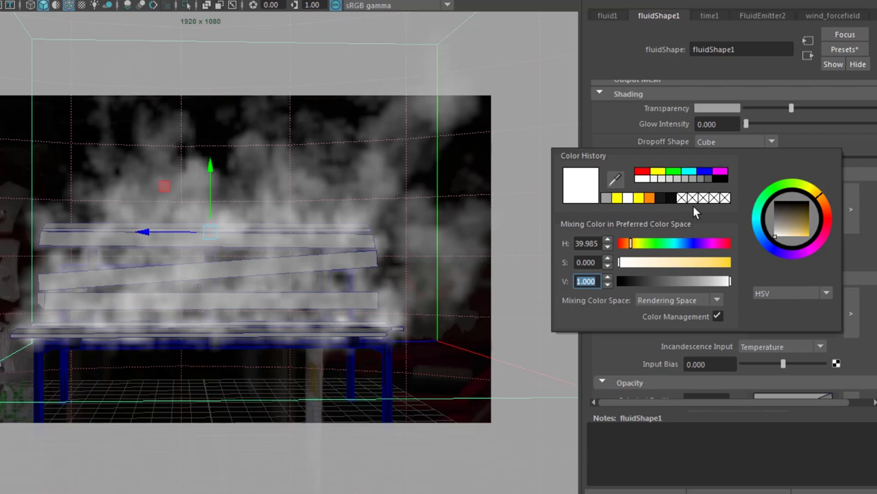
pyautogui.moveTo(718, 281); pyautogui.dragTo(630, 282)
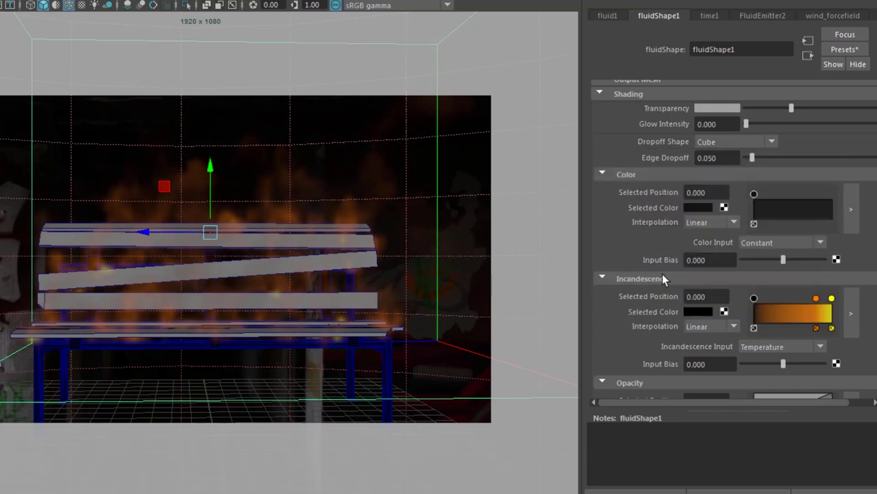
pyautogui.click(704, 206)
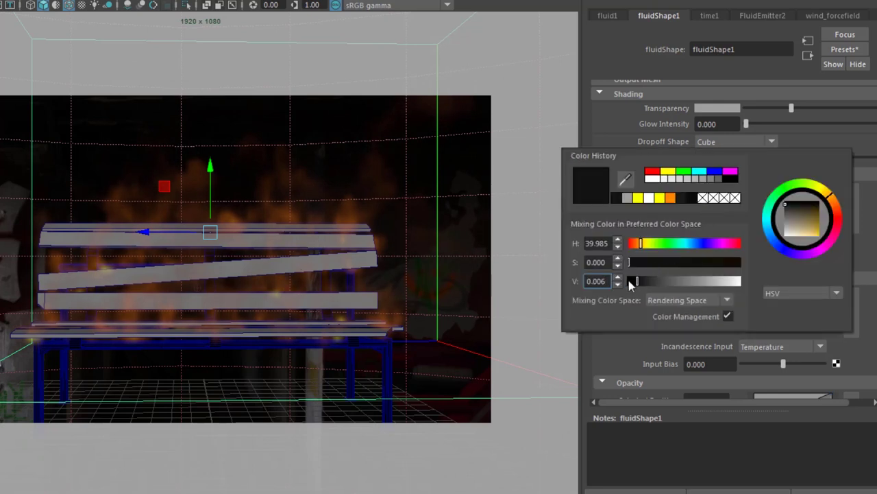
pyautogui.click(605, 281)
pyautogui.press('Return')
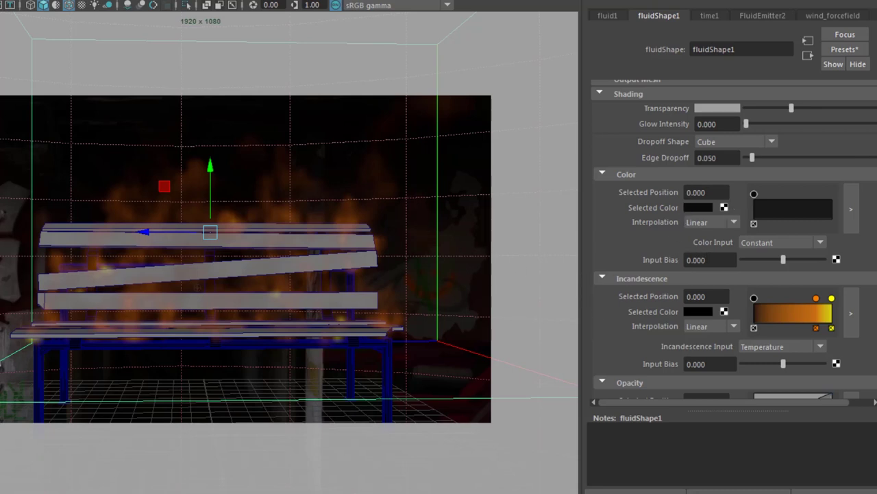
# Open the fluid's Incandescence ramp in an enlarged editor and set its black marker's position to 0.0280
pyautogui.click(851, 313)
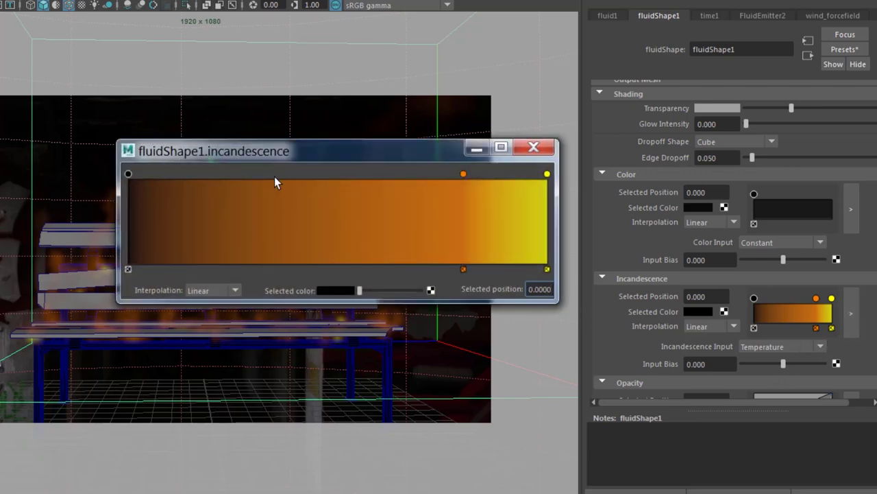
pyautogui.moveTo(286, 161); pyautogui.dragTo(163, 40)
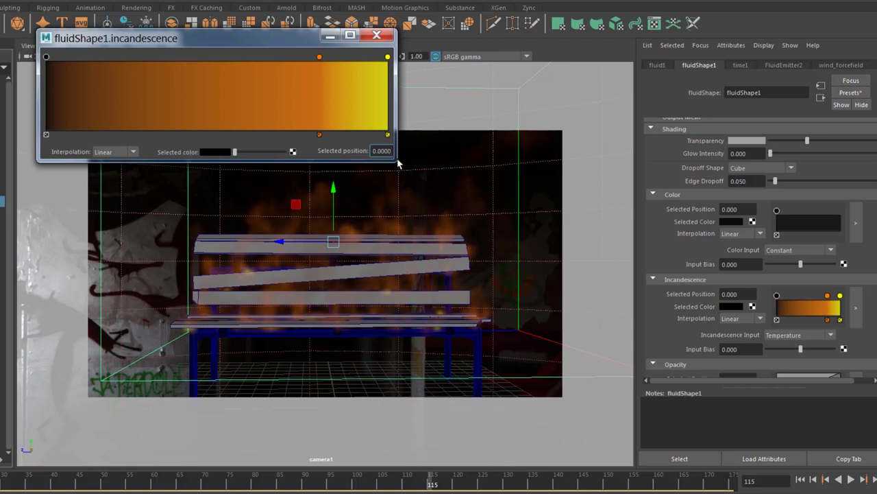
pyautogui.moveTo(395, 160); pyautogui.dragTo(617, 209)
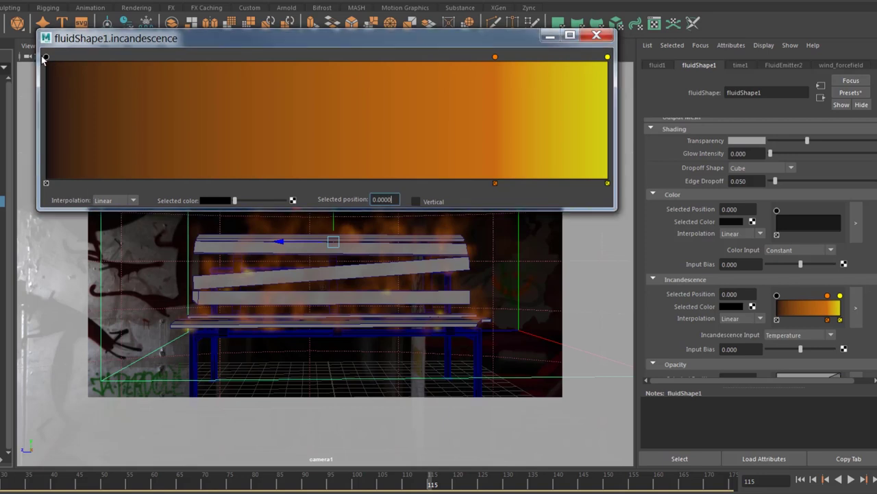
pyautogui.write('0.0280')
pyautogui.press('Return')
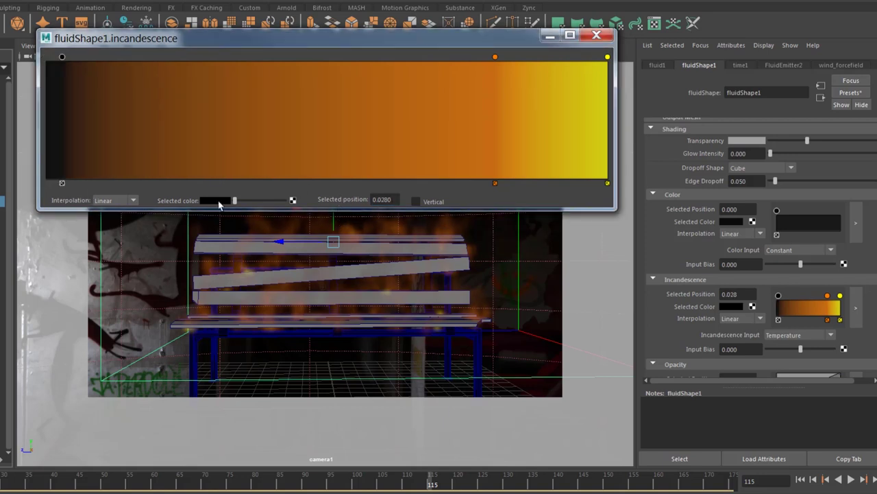
# Set the black incandescence marker's color to a very dark grey with hue 0 and saturation 0
pyautogui.click(207, 201)
pyautogui.click(117, 231)
pyautogui.write('0')
pyautogui.press('Tab')
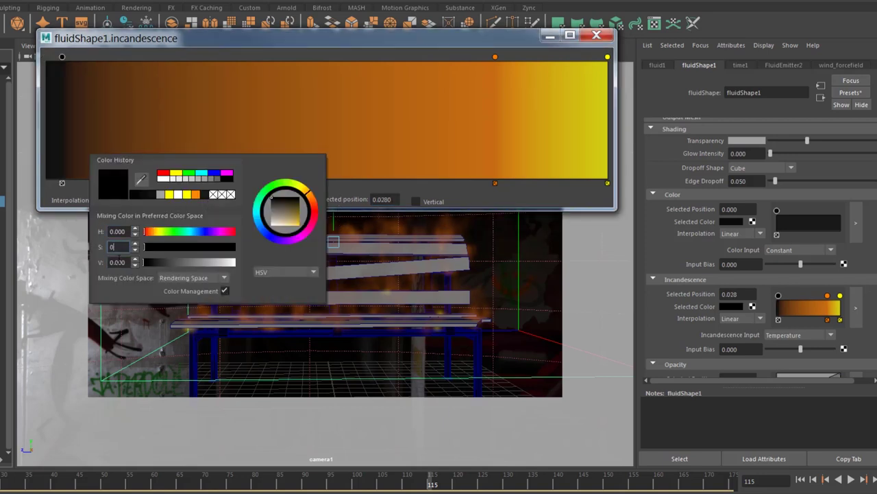
pyautogui.press('Tab')
pyautogui.write('0.0')
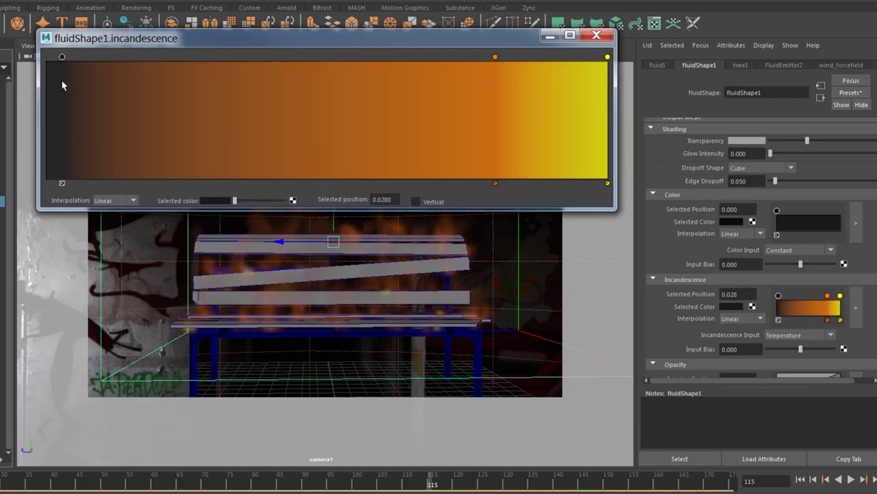
# Move the orange incandescence marker to position 0.1030 and set its color's hue to 14.3
pyautogui.moveTo(496, 57)
pyautogui.mouseDown()
pyautogui.moveTo(151, 57)
pyautogui.moveTo(105, 74)
pyautogui.mouseUp()
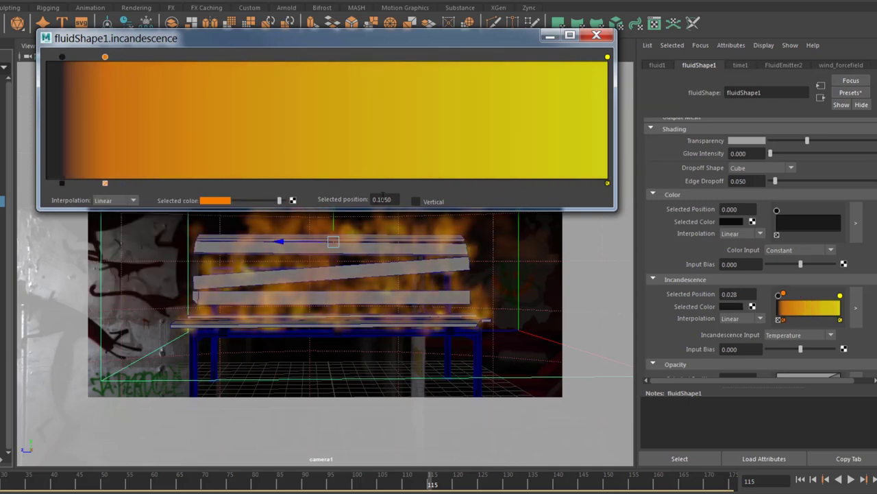
pyautogui.moveTo(392, 200); pyautogui.dragTo(382, 200)
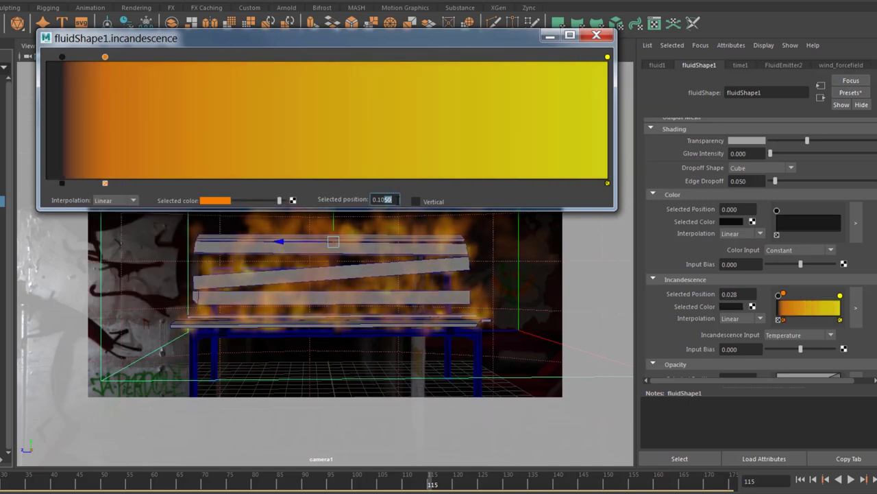
pyautogui.click(214, 200)
pyautogui.doubleClick(127, 230)
pyautogui.write('14.3')
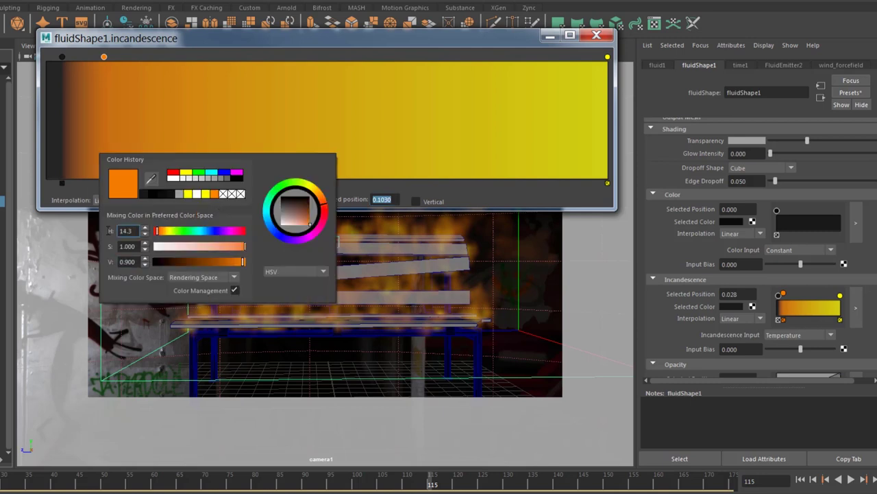
pyautogui.press('Return')
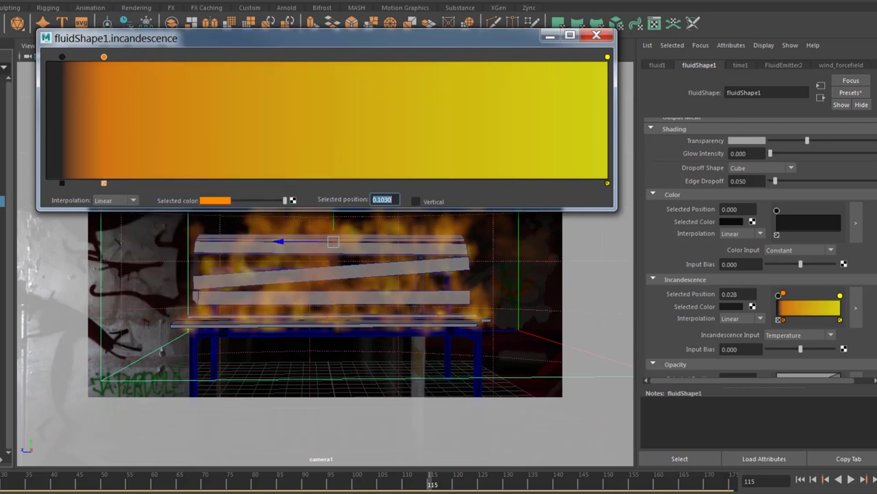
# Move the yellow incandescence marker to position 0.16
pyautogui.moveTo(608, 57); pyautogui.dragTo(200, 67)
pyautogui.doubleClick(382, 199)
pyautogui.write('0.16')
pyautogui.press('Return')
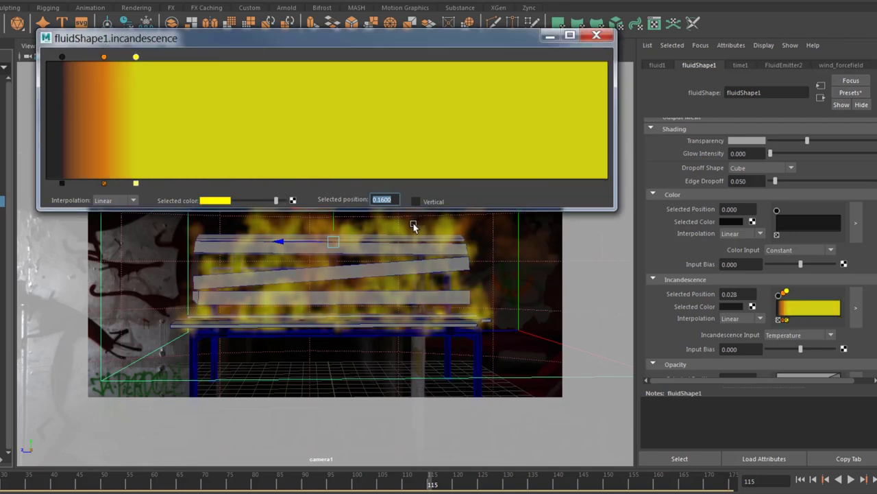
# Set the yellow incandescence marker's color V value to 10
pyautogui.click(205, 197)
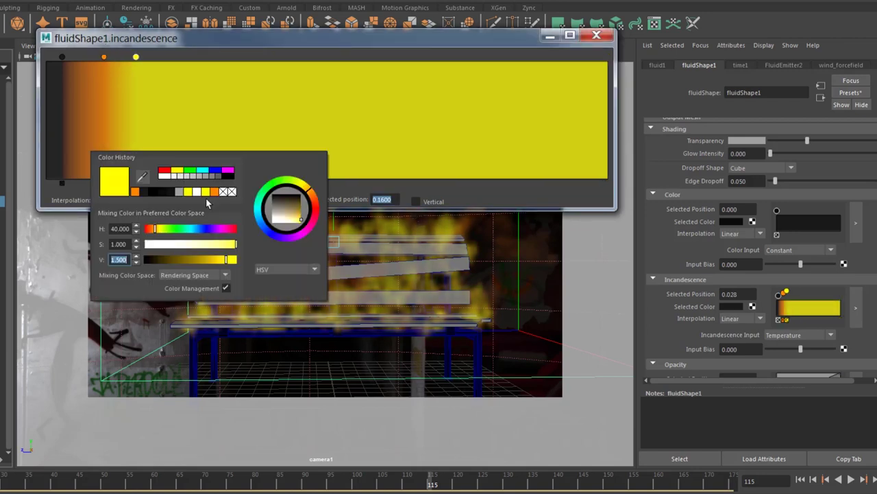
pyautogui.doubleClick(110, 258)
pyautogui.write('10')
pyautogui.press('Return')
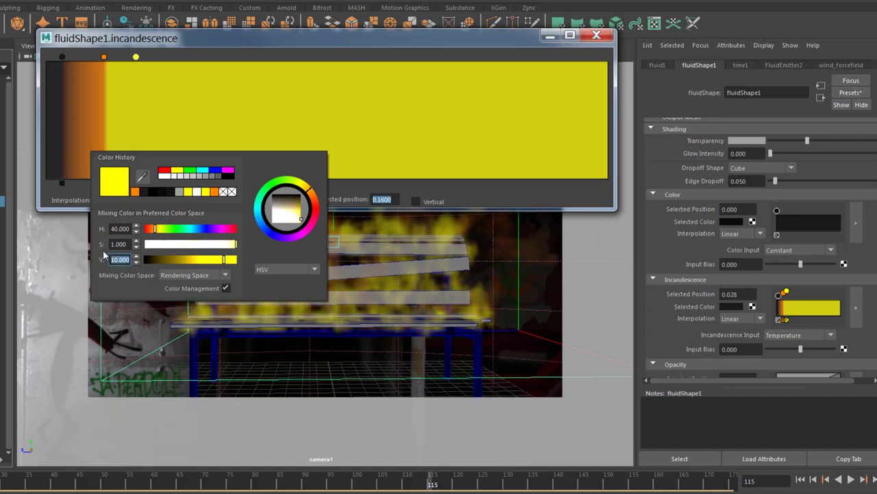
# Add a white incandescence marker at position 0.25 and set its color to hue 40, saturation 0.6 and value 30
pyautogui.click(162, 63)
pyautogui.click(211, 198)
pyautogui.click(211, 192)
pyautogui.click(186, 96)
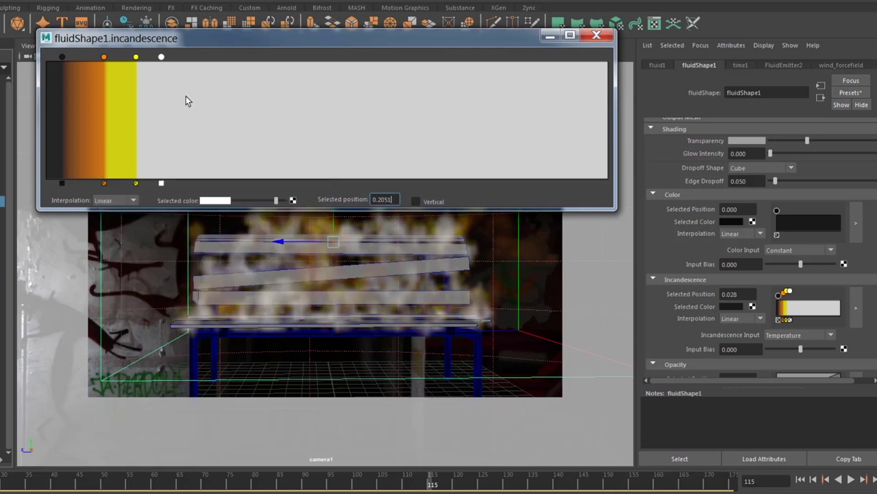
pyautogui.click(210, 200)
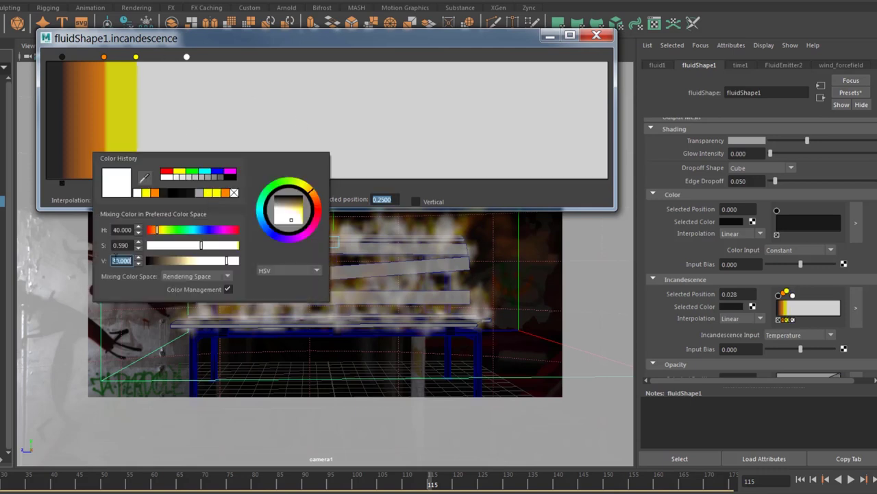
pyautogui.click(121, 245)
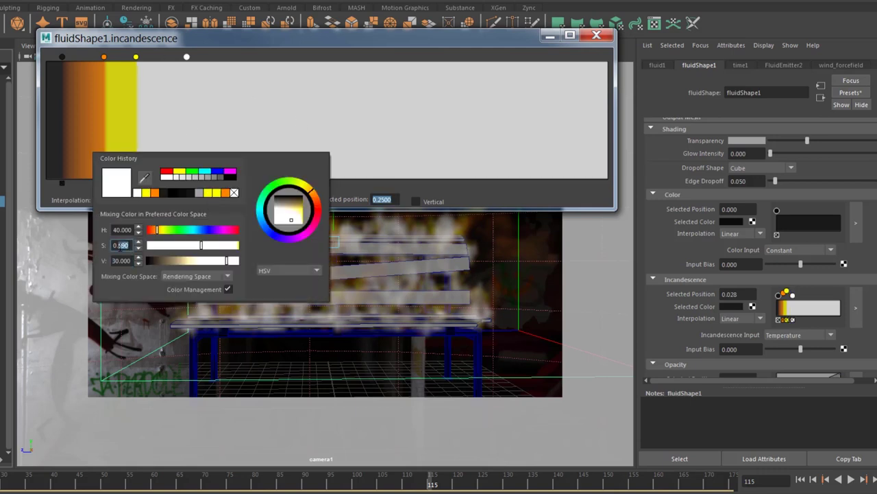
pyautogui.write('0.6')
pyautogui.press('Return')
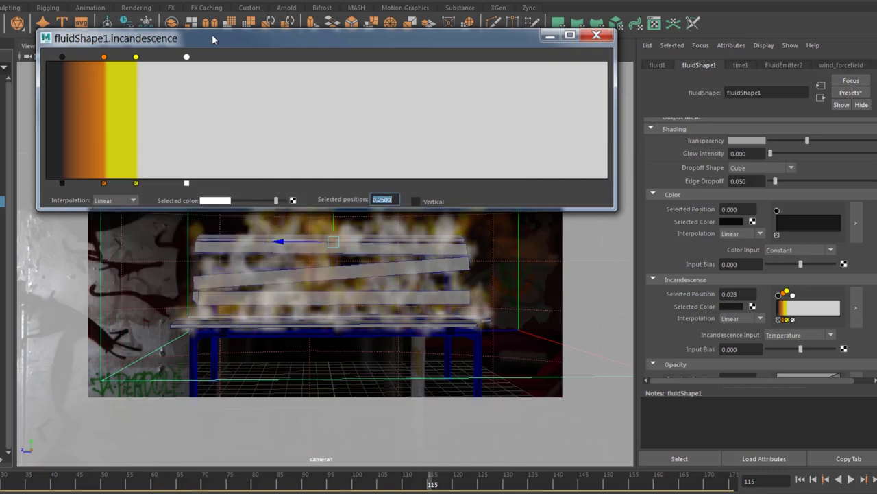
# Add a second yellow incandescence marker after the white one at position 0.365 and set its color's hue to 40
pyautogui.click(136, 57)
pyautogui.click(215, 58)
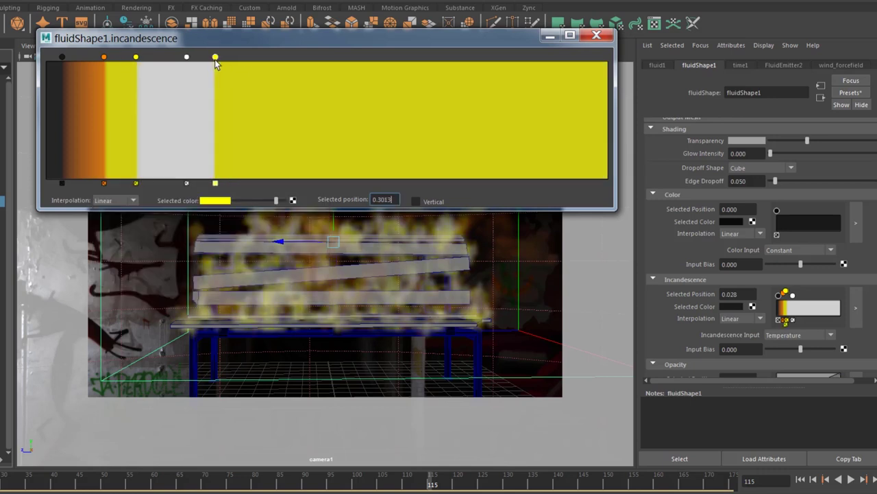
pyautogui.moveTo(374, 199); pyautogui.dragTo(414, 205)
pyautogui.write('0.365')
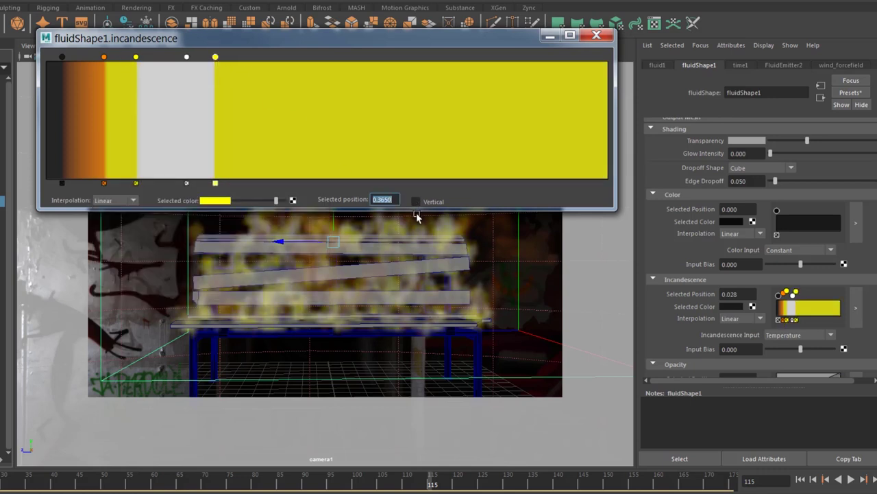
pyautogui.press('Return')
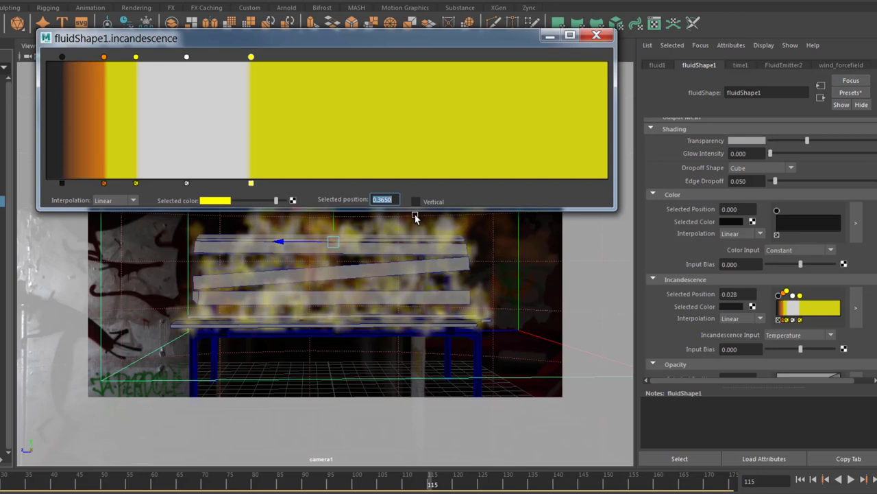
pyautogui.click(207, 202)
pyautogui.doubleClick(119, 231)
pyautogui.write('40')
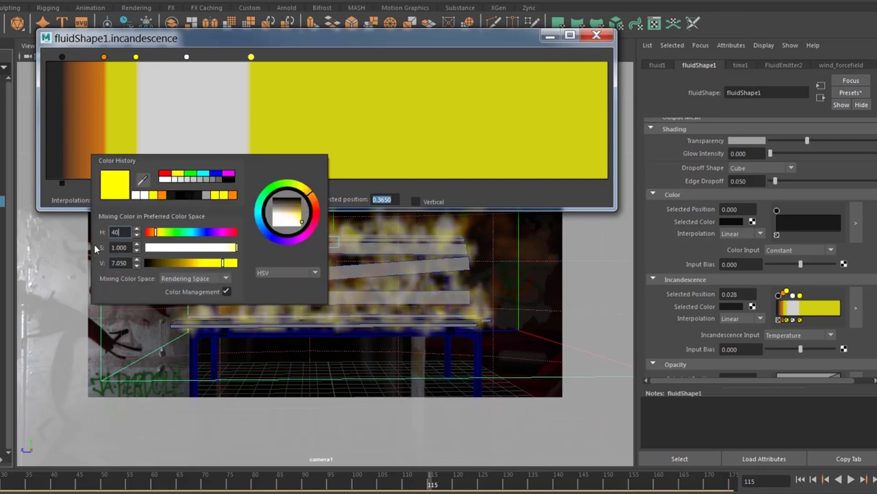
pyautogui.press('Return')
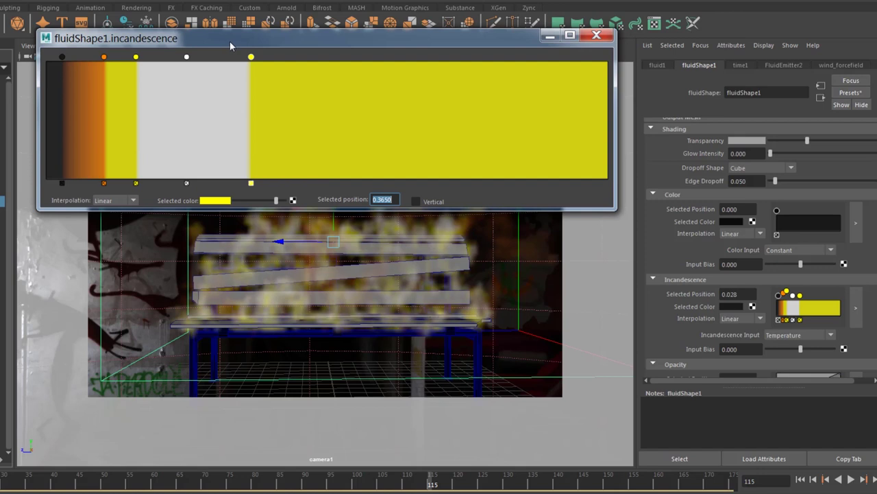
pyautogui.click(593, 34)
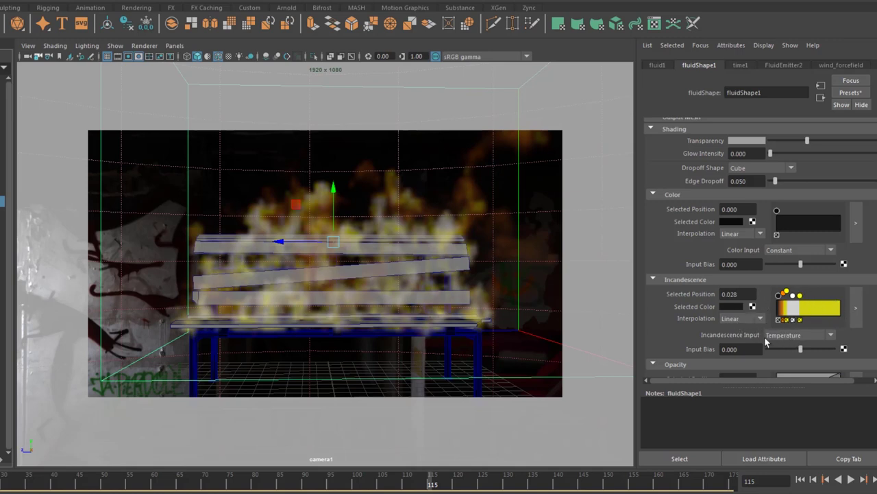
# Enlarge the fluid's opacity ramp and add three steeply rising points near its start, the last at about position 0.13 and value 0.98
pyautogui.scroll(-5, 711, 347)
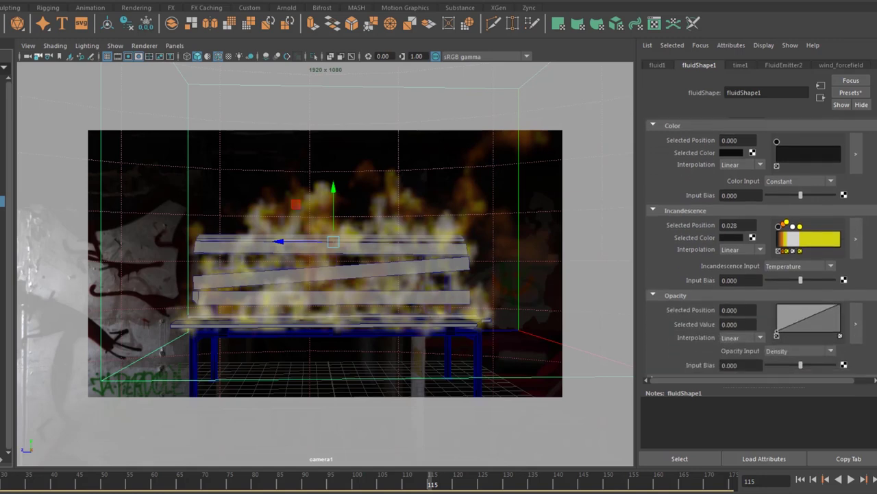
pyautogui.scroll(-1, 761, 275)
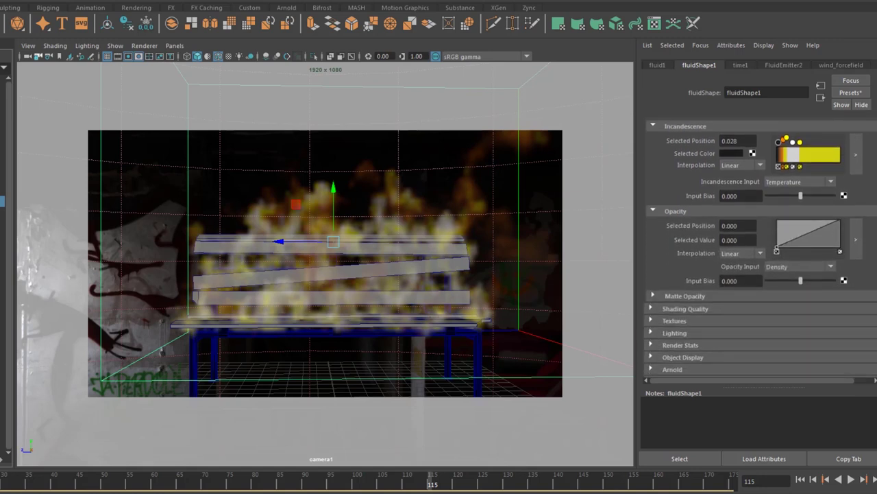
pyautogui.click(857, 248)
pyautogui.moveTo(355, 178); pyautogui.dragTo(123, 80)
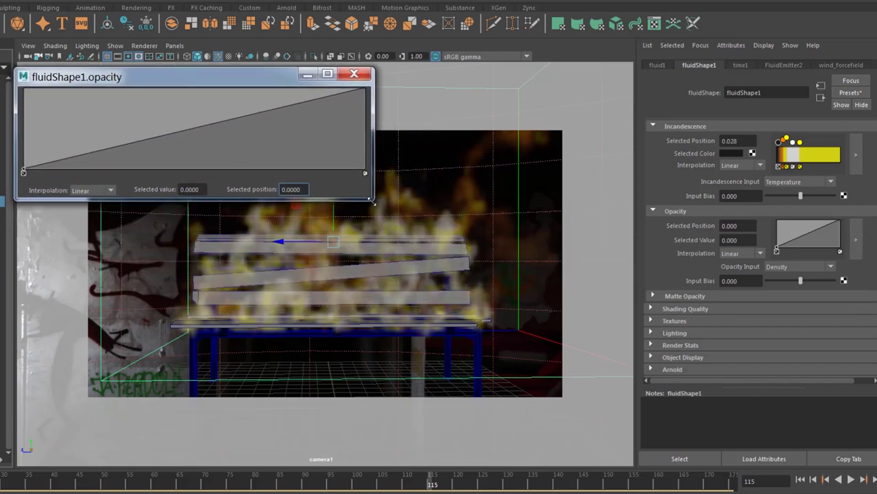
pyautogui.moveTo(372, 207); pyautogui.dragTo(634, 340)
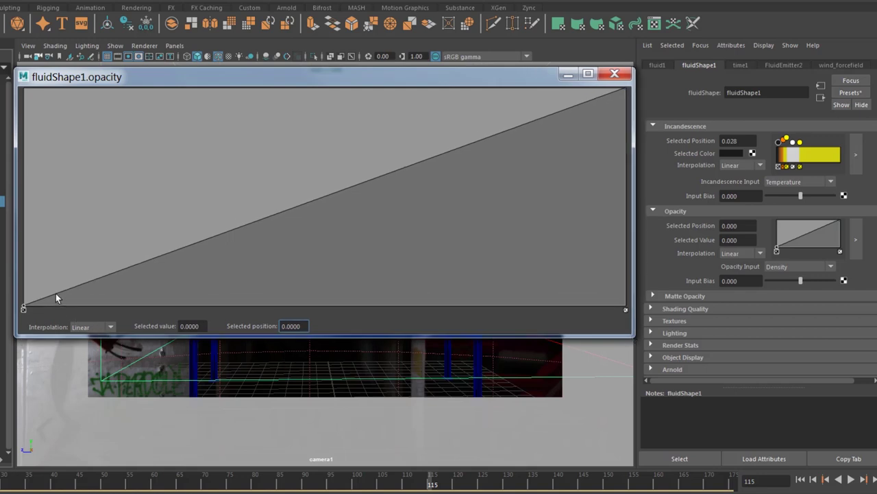
pyautogui.moveTo(64, 84); pyautogui.dragTo(447, 147)
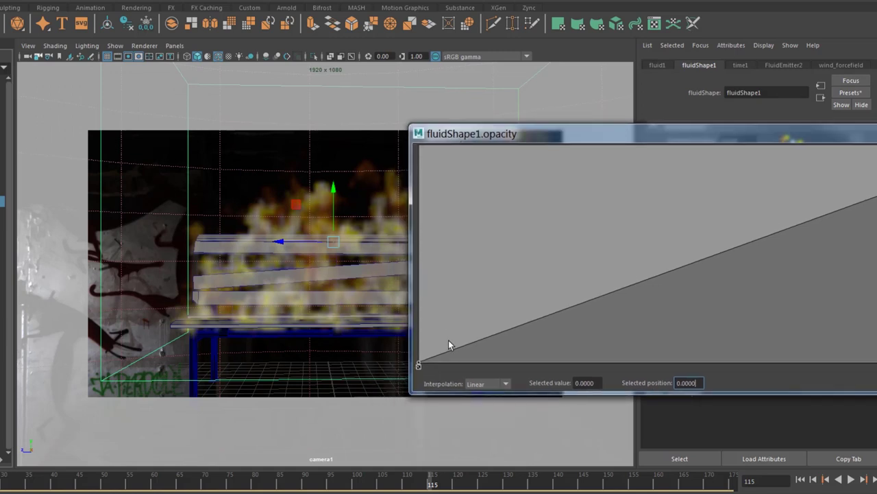
pyautogui.moveTo(458, 345); pyautogui.dragTo(498, 150)
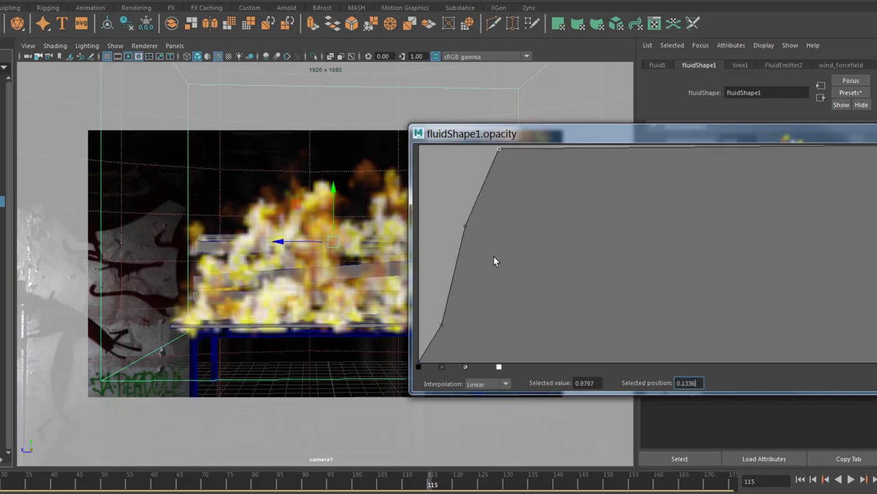
# Adjust the two lower opacity points to about position 0.028, value 0.28 and position 0.067, value 0.59
pyautogui.moveTo(441, 327); pyautogui.dragTo(422, 299)
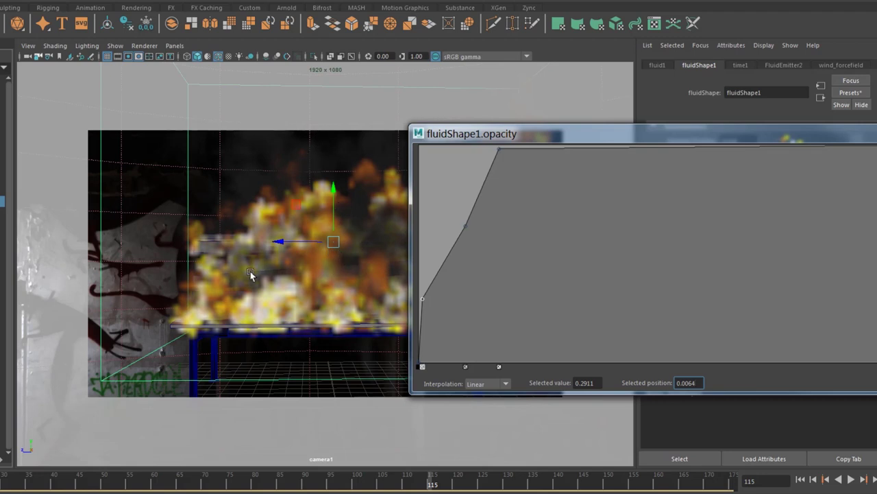
pyautogui.moveTo(424, 299); pyautogui.dragTo(435, 301)
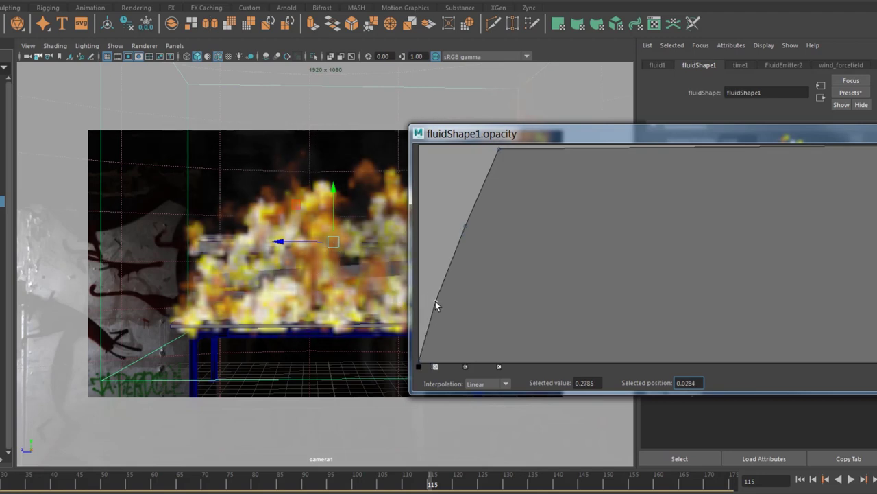
pyautogui.moveTo(466, 226); pyautogui.dragTo(458, 233)
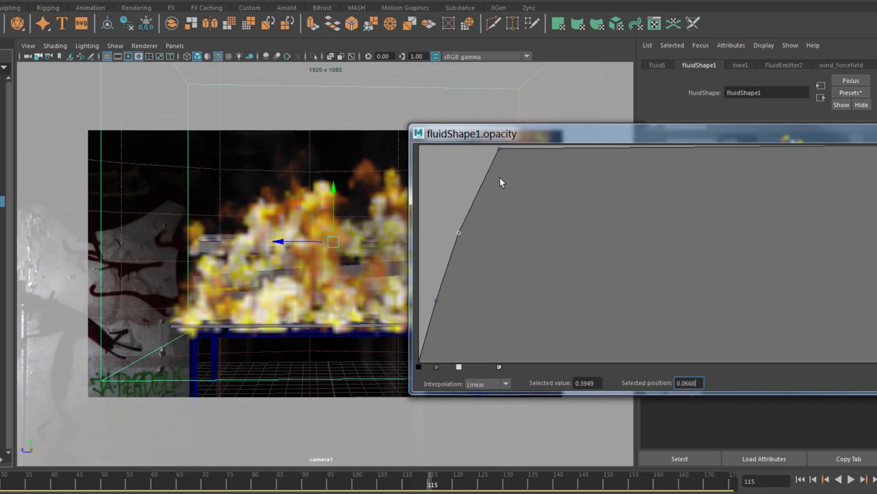
# Shape the rest of the opacity curve with a small peak ending at zero near position 0.33, a narrow full-height peak, and zero at position 1
pyautogui.click(498, 150)
pyautogui.moveTo(552, 149); pyautogui.dragTo(236, 94)
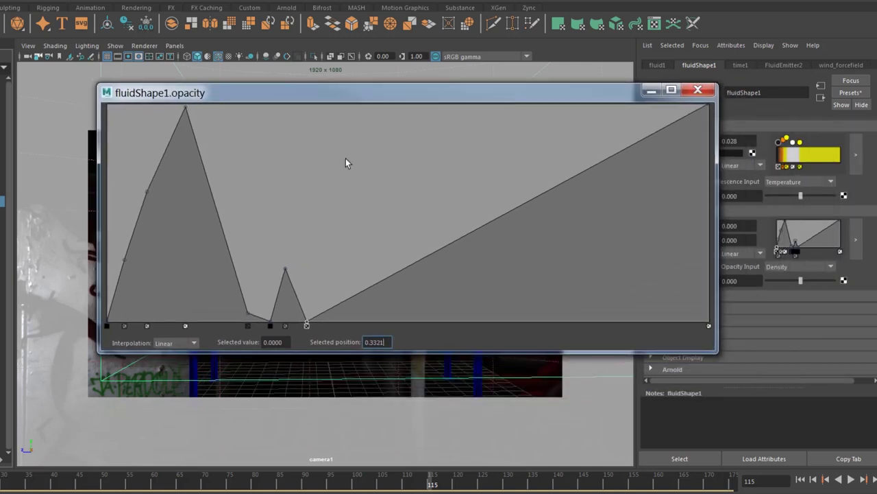
pyautogui.moveTo(490, 225); pyautogui.dragTo(489, 325)
pyautogui.moveTo(525, 286); pyautogui.dragTo(529, 325)
pyautogui.moveTo(709, 107); pyautogui.dragTo(709, 325)
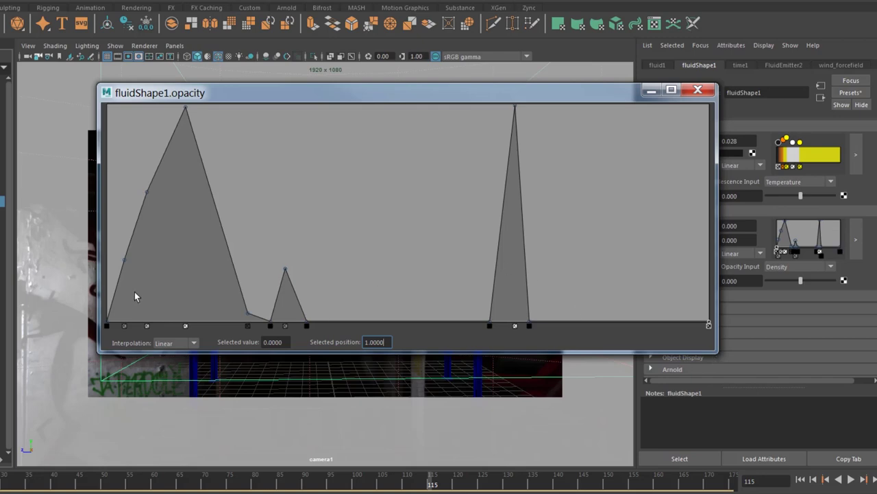
pyautogui.click(698, 90)
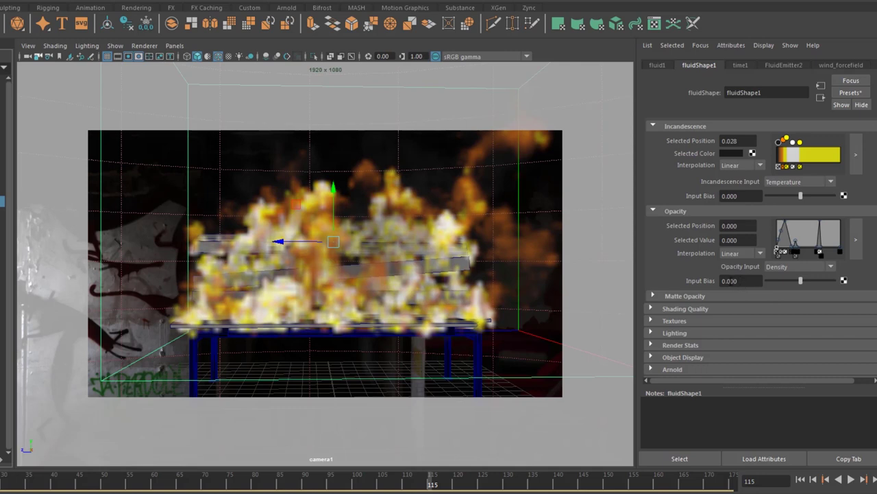
# Set the opacity Input Bias to 0.05, then reduce it to 0.04
pyautogui.doubleClick(747, 281)
pyautogui.write('0.05')
pyautogui.press('Return')
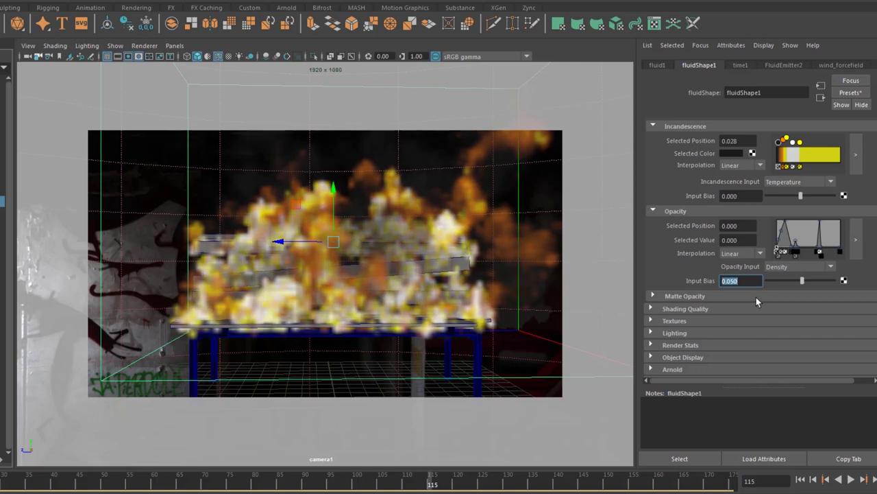
pyautogui.write('0.04')
pyautogui.press('Return')
# Set the Opacity Input to Temperature and the opacity ramp's interpolation to Smooth
pyautogui.click(790, 269)
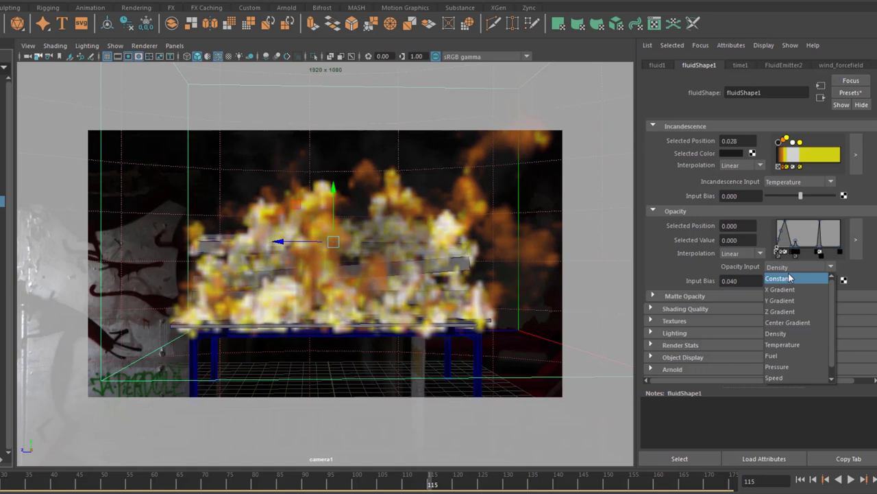
pyautogui.click(778, 345)
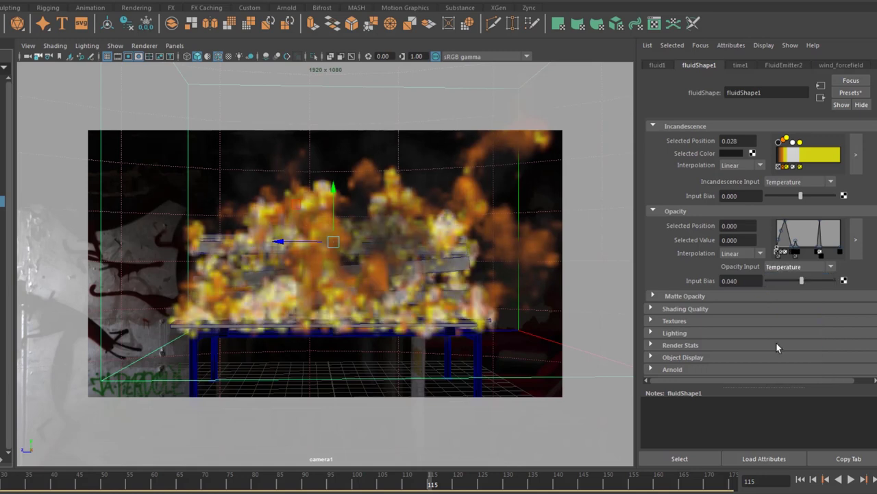
pyautogui.click(728, 253)
pyautogui.click(732, 288)
pyautogui.click(729, 165)
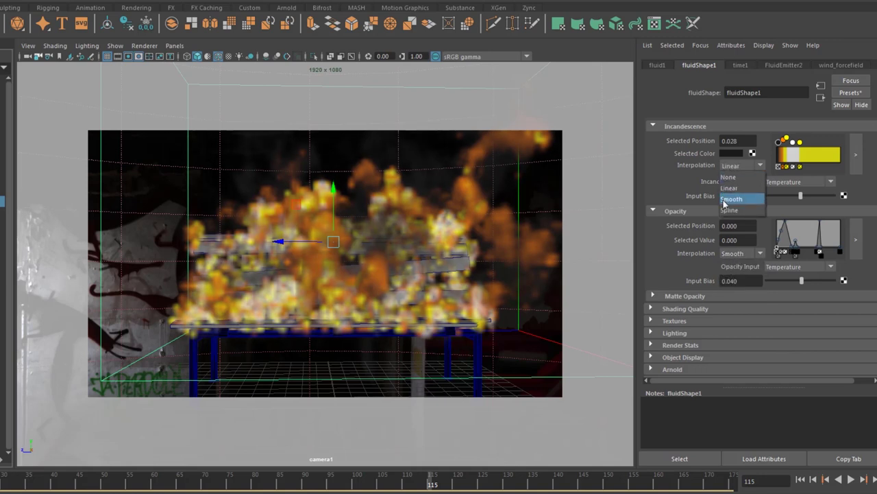
pyautogui.click(692, 206)
pyautogui.click(691, 208)
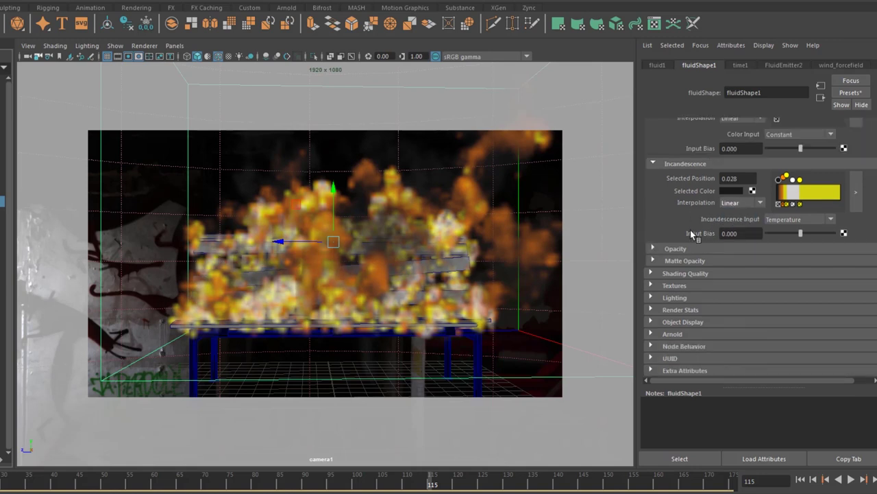
pyautogui.click(689, 248)
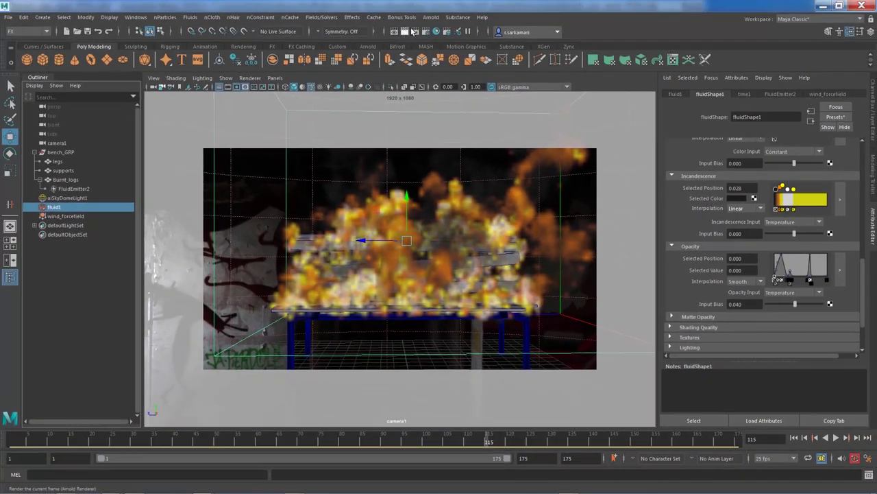
# Render the current frame with Arnold and examine the flames and smoke around the bench in the render
pyautogui.click(430, 17)
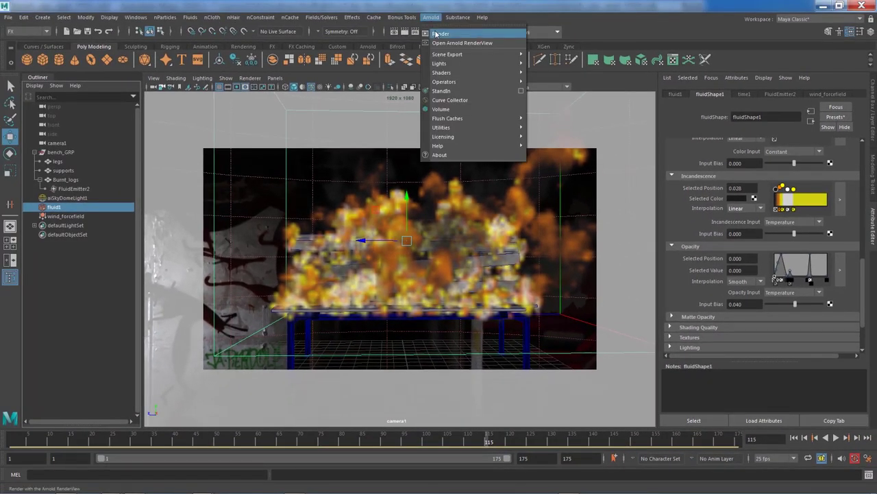
pyautogui.click(439, 34)
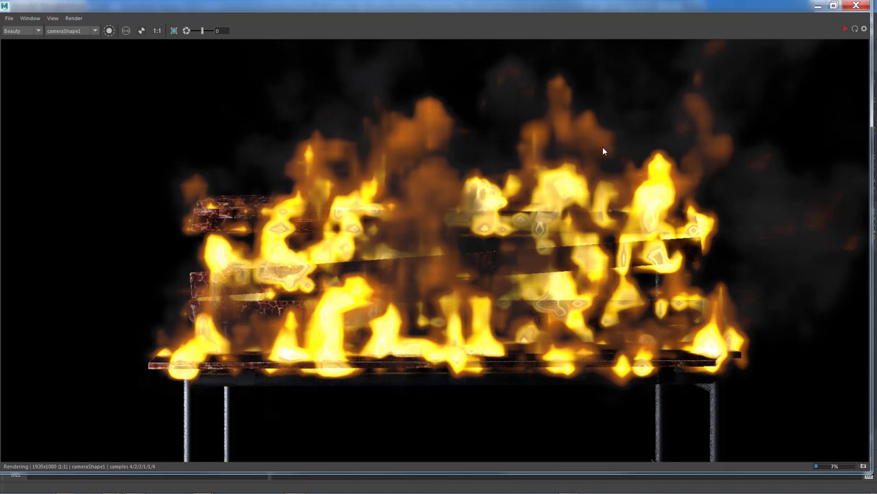
pyautogui.scroll(-2, 550, 137)
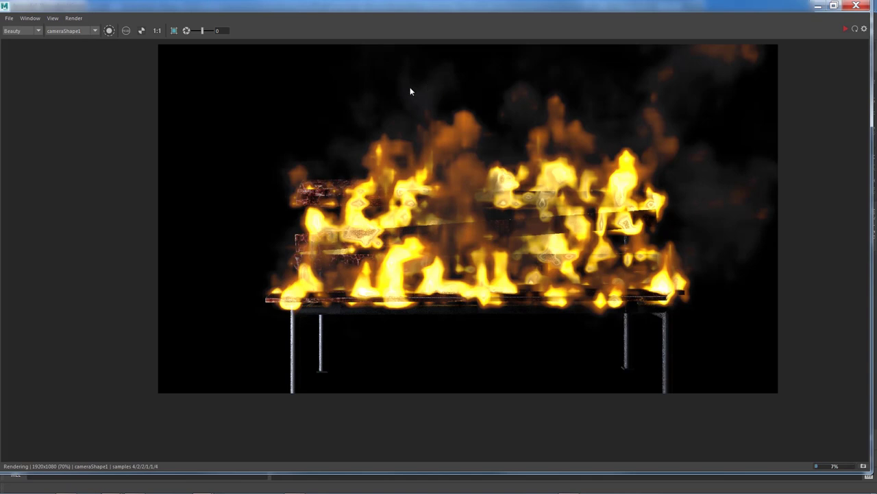
pyautogui.scroll(2, 384, 172)
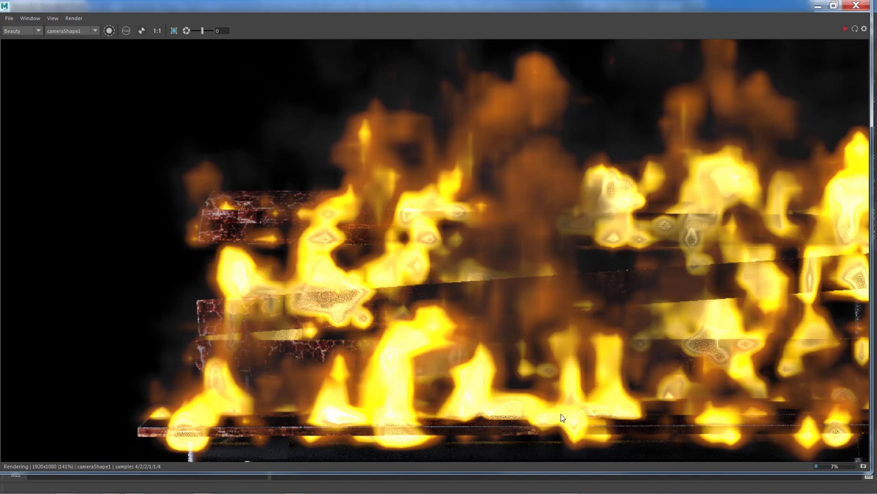
pyautogui.scroll(-2, 433, 332)
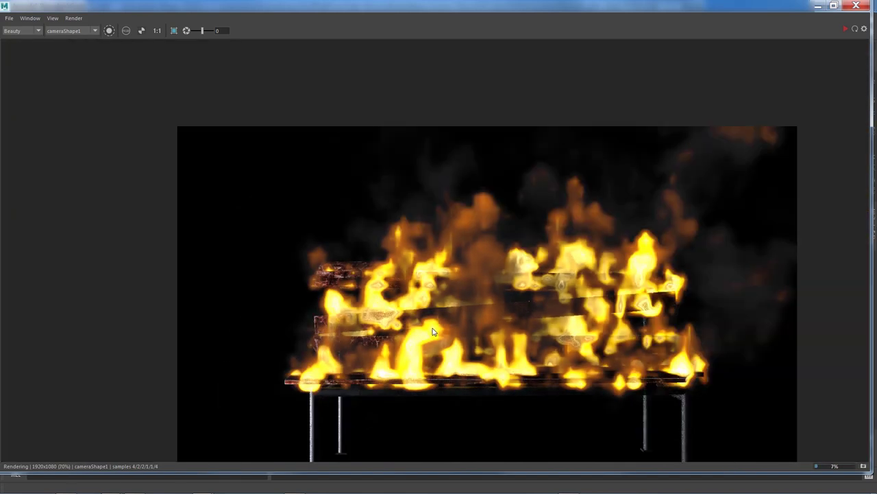
pyautogui.scroll(1, 433, 332)
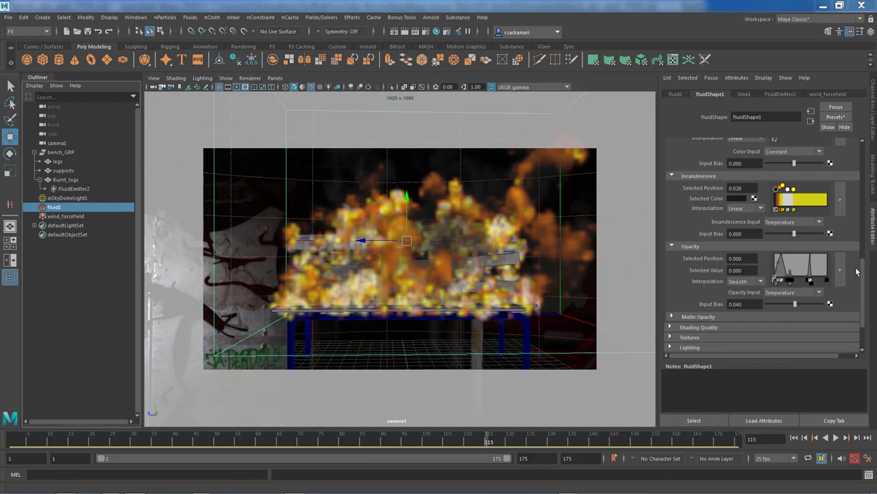
# Enable Self Shadow in the lighting attributes of fluidShape1
pyautogui.scroll(-1, 864, 280)
pyautogui.scroll(-2, 864, 279)
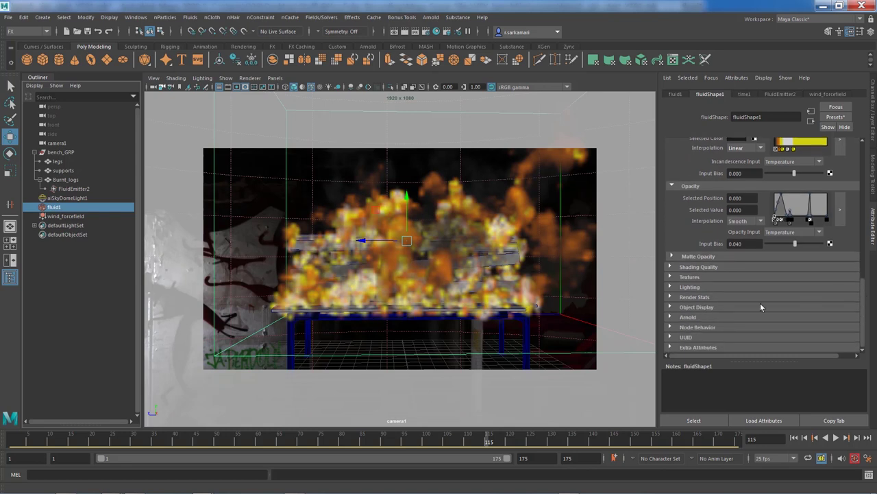
pyautogui.click(703, 286)
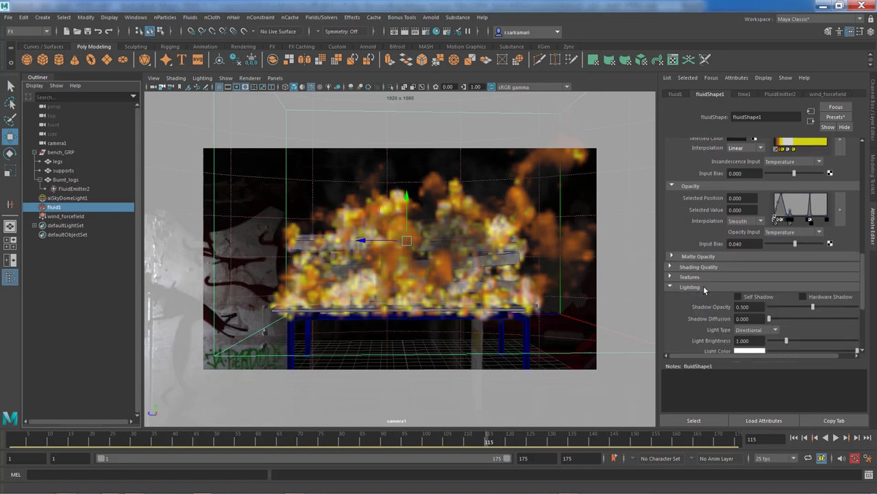
pyautogui.click(738, 297)
pyautogui.moveTo(862, 307); pyautogui.dragTo(862, 334)
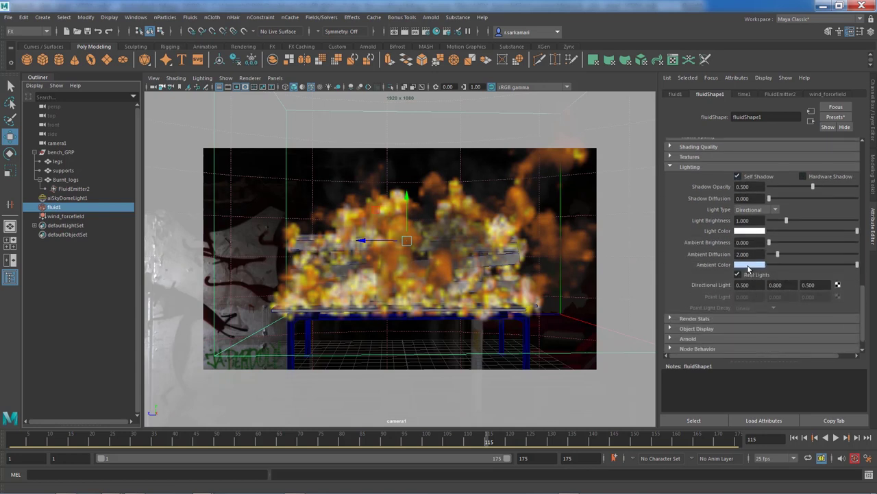
pyautogui.click(750, 264)
pyautogui.click(743, 266)
pyautogui.click(716, 259)
# Set the fluid container's Base Resolution to 350
pyautogui.moveTo(862, 308); pyautogui.dragTo(863, 154)
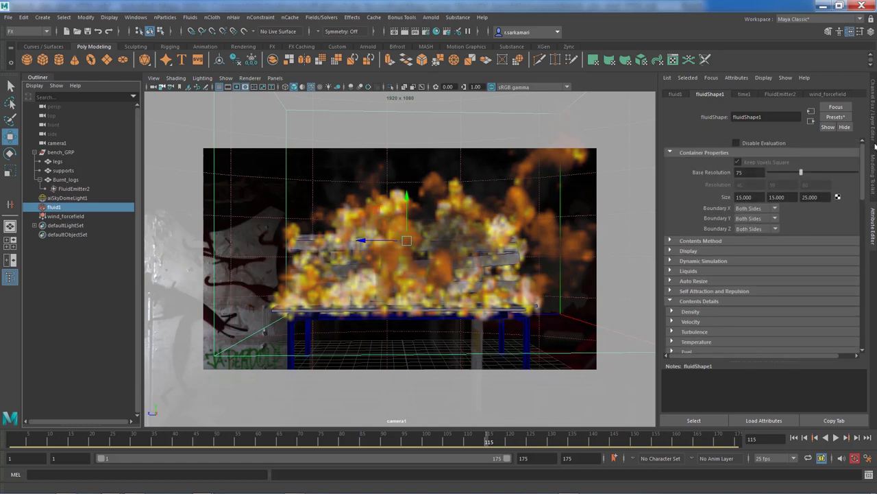
pyautogui.click(754, 172)
pyautogui.click(721, 174)
pyautogui.write('350')
pyautogui.press('Return')
# Set the Heat/Voxel/Sec of FluidEmitter2 to 1.625
pyautogui.click(63, 189)
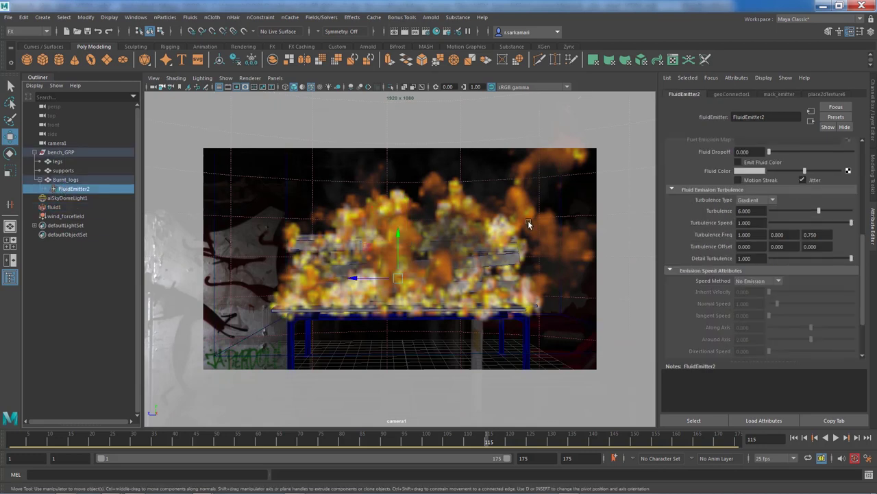
pyautogui.moveTo(862, 291); pyautogui.dragTo(864, 233)
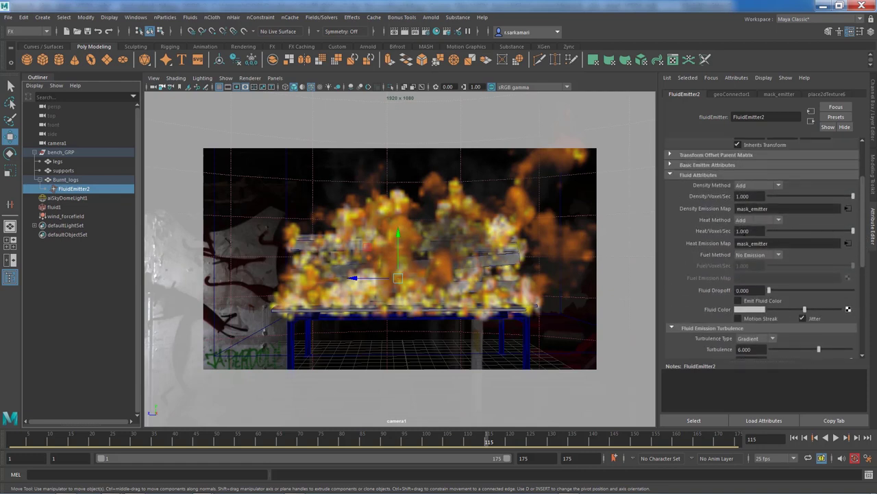
pyautogui.click(754, 231)
pyautogui.write('1.625')
pyautogui.press('Return')
# Return to frame 1 and bring up the options for creating a new Maya Fluid nCache of fluid1
pyautogui.click(793, 440)
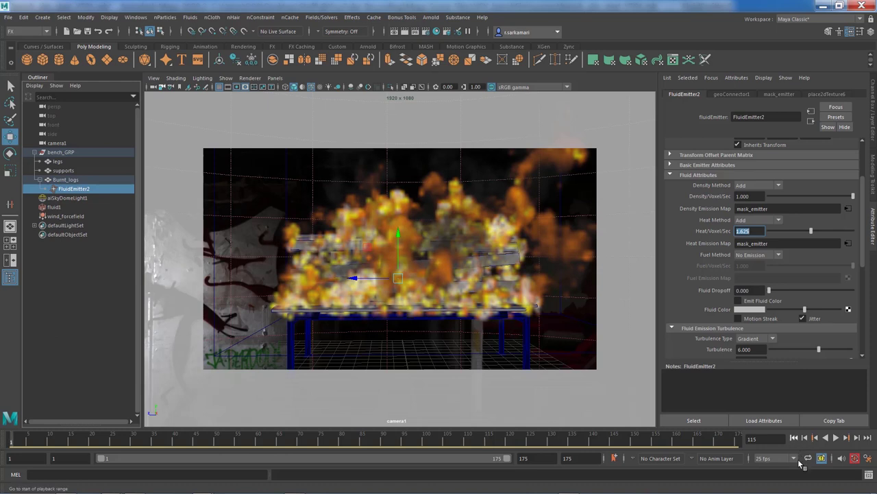
pyautogui.click(53, 208)
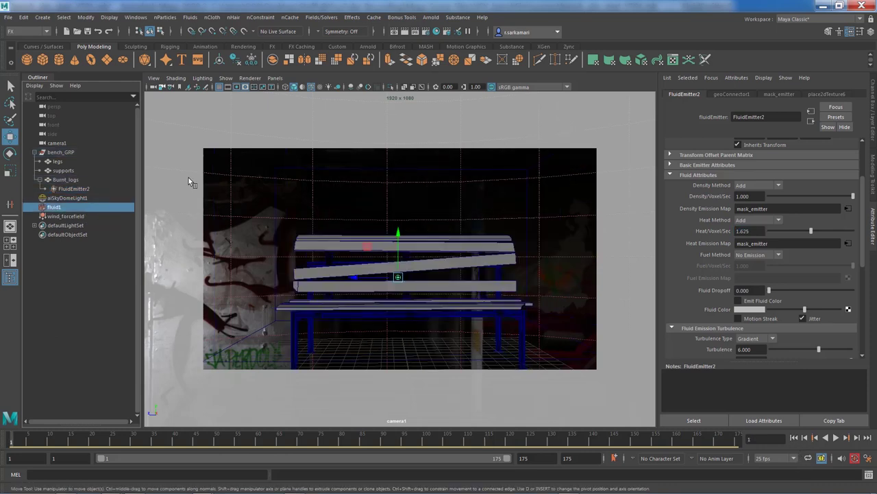
pyautogui.click(290, 18)
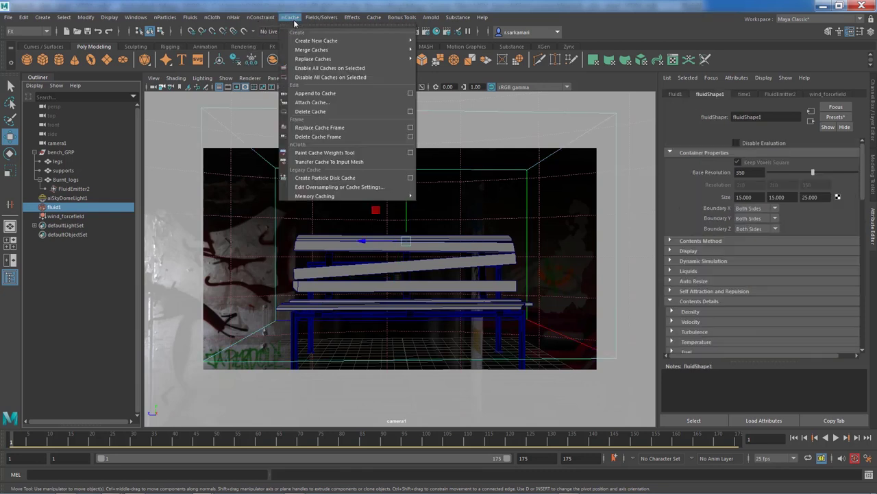
pyautogui.moveTo(316, 42)
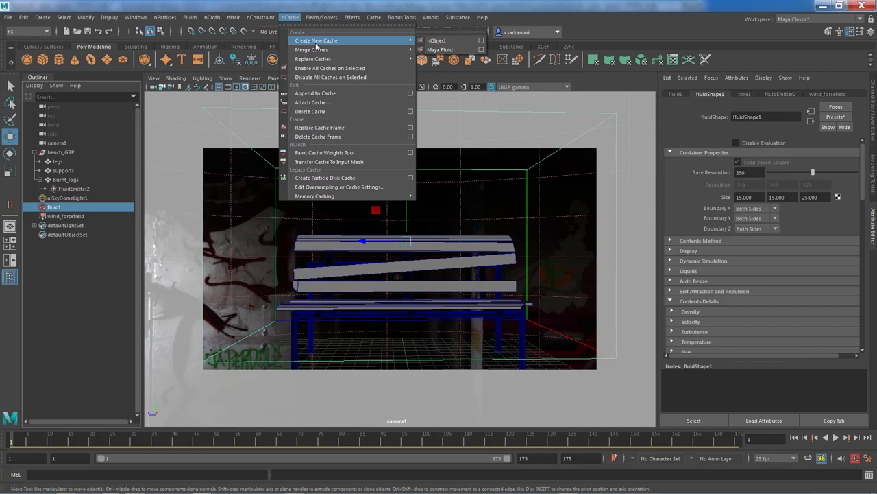
pyautogui.click(482, 50)
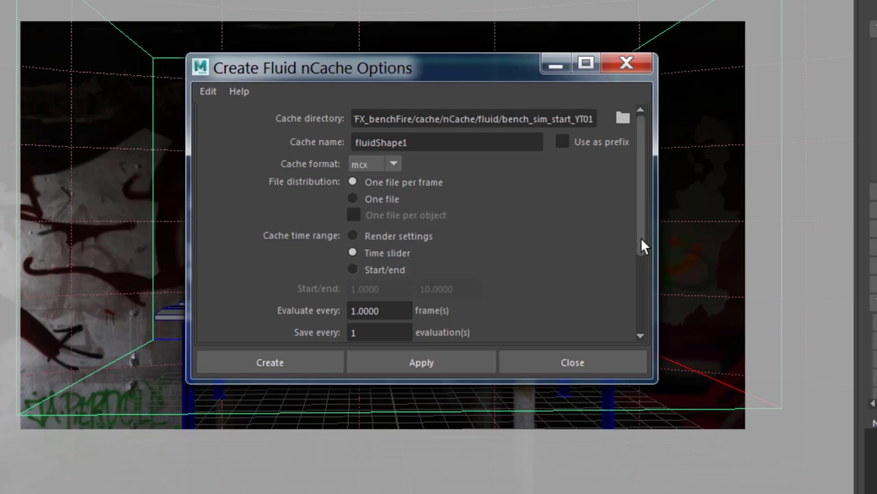
pyautogui.moveTo(641, 240); pyautogui.dragTo(644, 318)
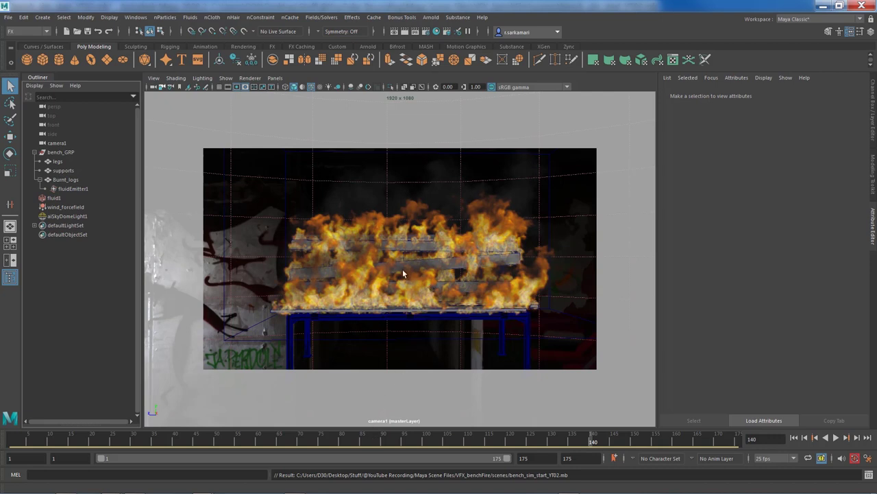
# Preview the high-resolution fire at different frames, render frame 175 with Arnold, and close the render after examining it
pyautogui.click(383, 442)
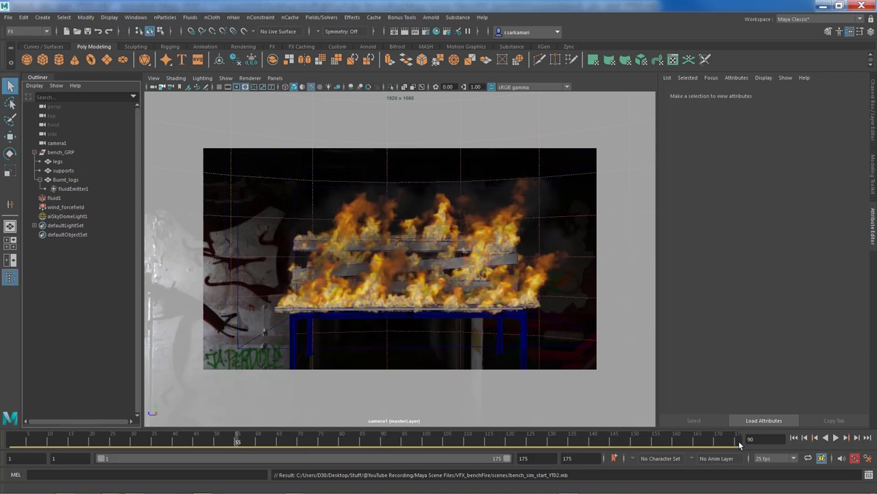
pyautogui.click(740, 445)
pyautogui.click(430, 17)
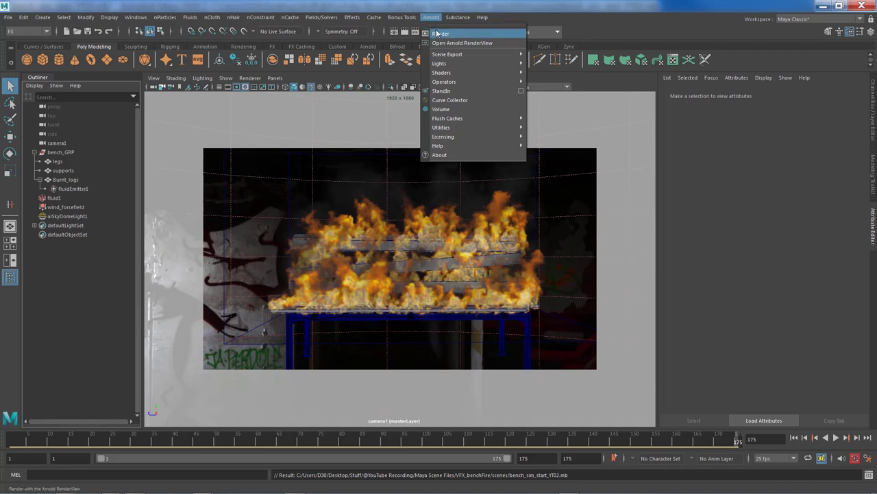
pyautogui.click(438, 33)
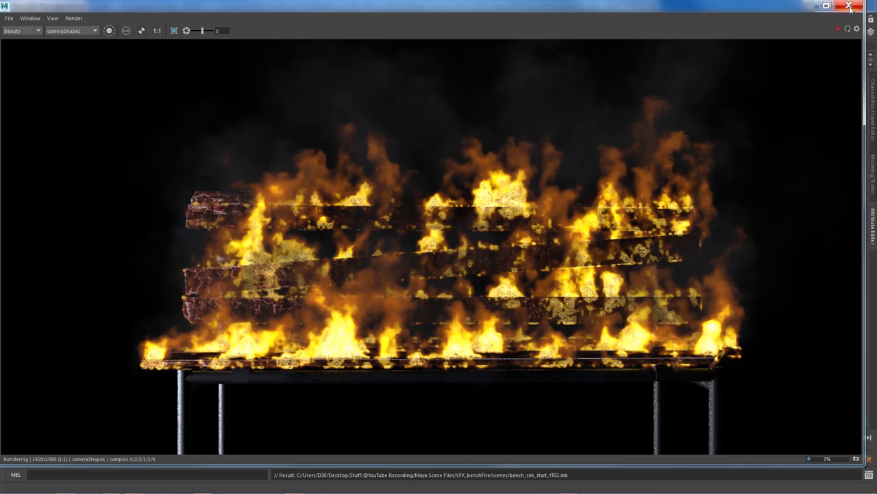
pyautogui.click(850, 7)
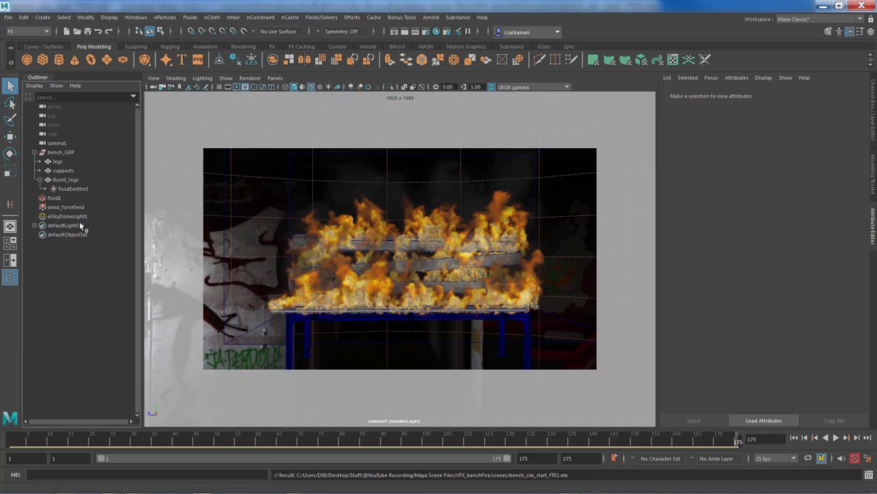
# Select fluid1 and create a new render layer in Render Setup, keeping its default name
pyautogui.click(53, 199)
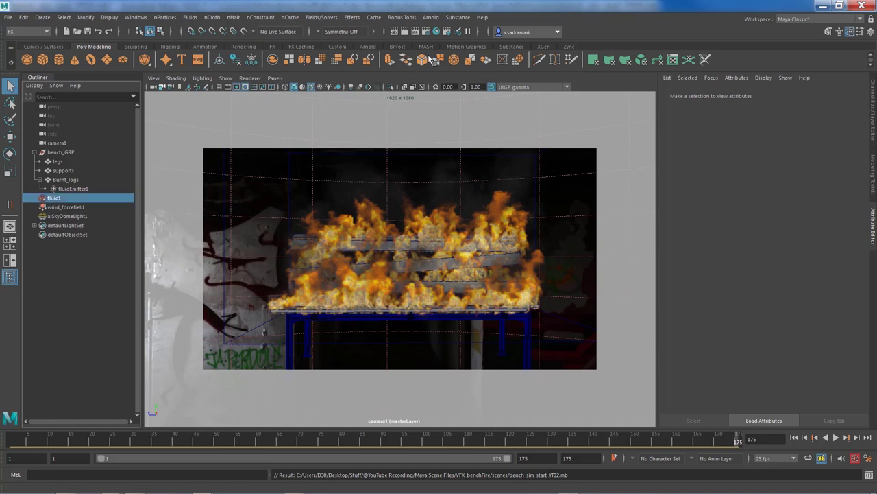
pyautogui.click(447, 33)
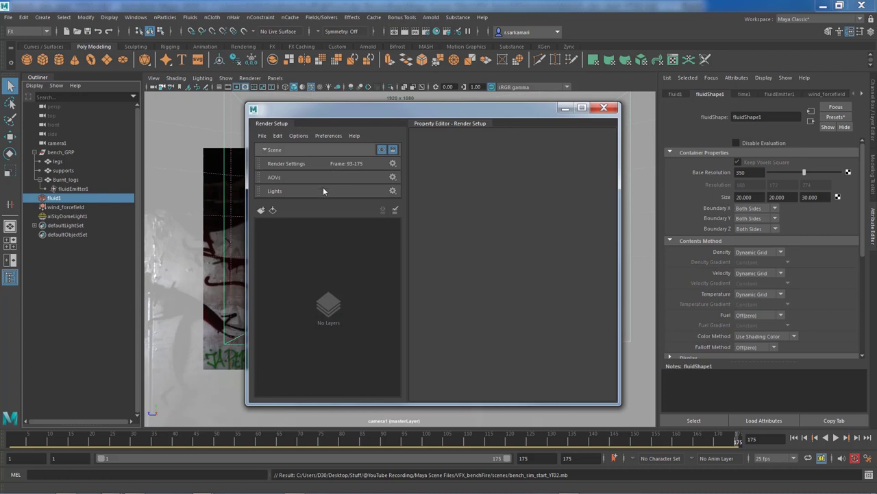
pyautogui.click(261, 211)
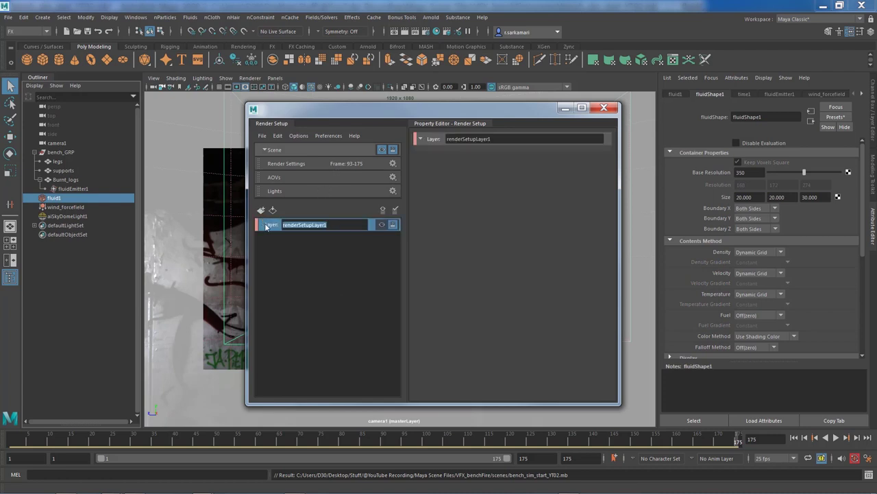
pyautogui.click(303, 245)
pyautogui.click(357, 224)
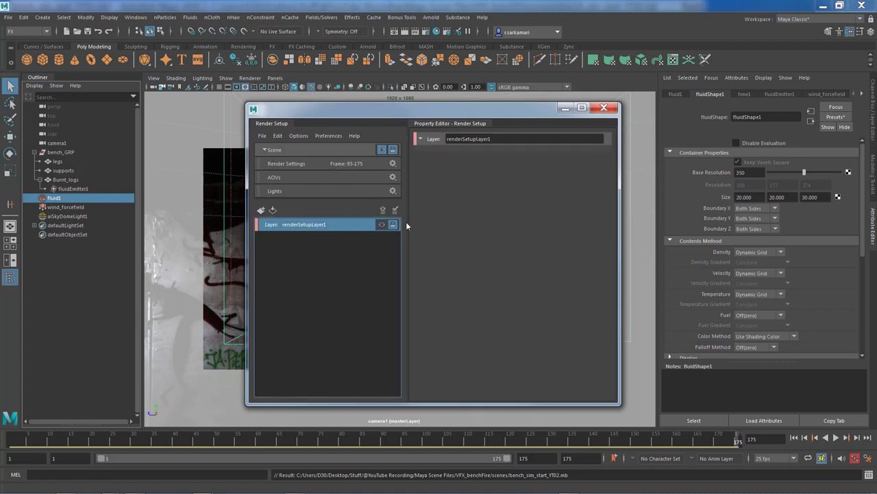
# Create a collection named fluid in renderSetupLayer1 and add fluid1 to it
pyautogui.rightClick(308, 227)
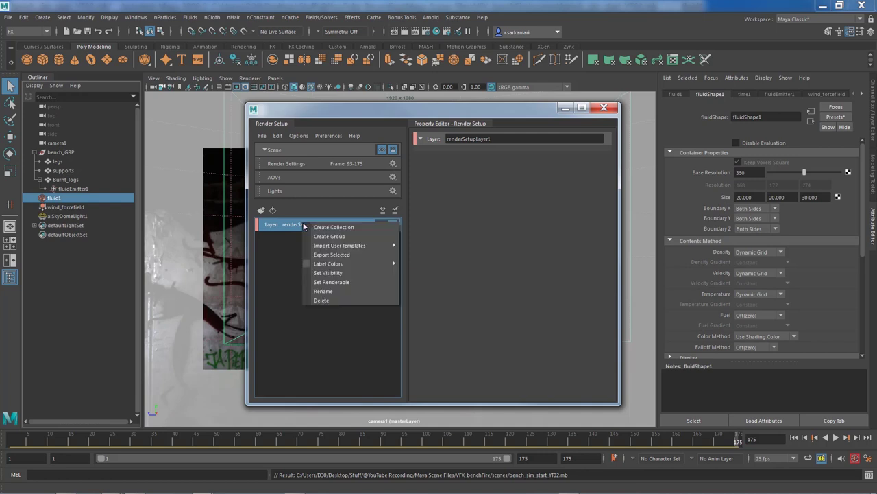
pyautogui.rightClick(284, 228)
pyautogui.click(305, 231)
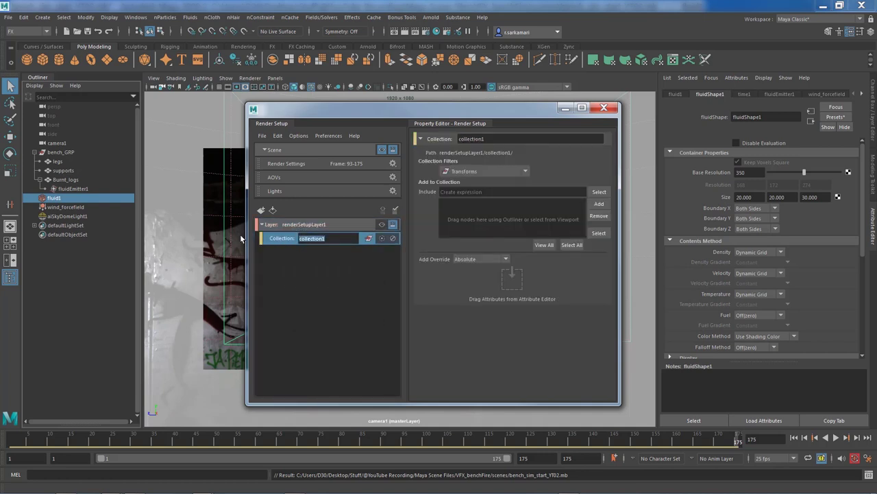
pyautogui.write('t')
pyautogui.write('luid')
pyautogui.press('Return')
pyautogui.click(602, 205)
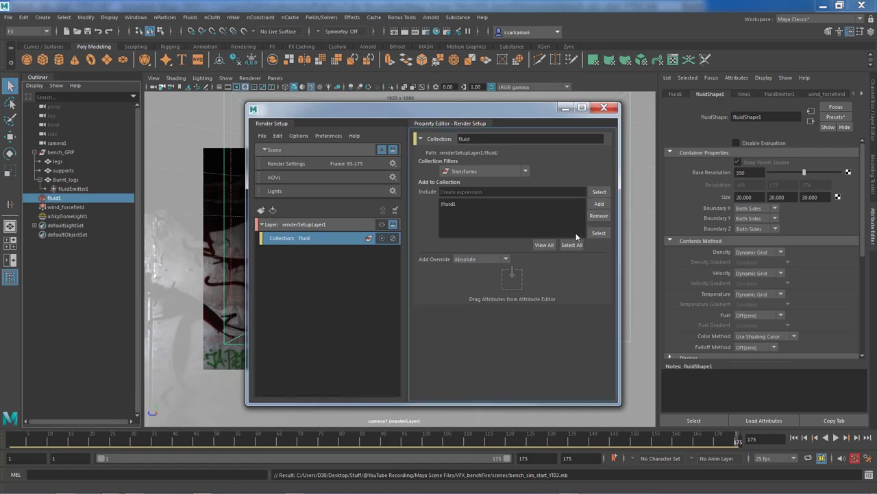
# Create a second collection named envLight in renderSetupLayer1
pyautogui.click(313, 258)
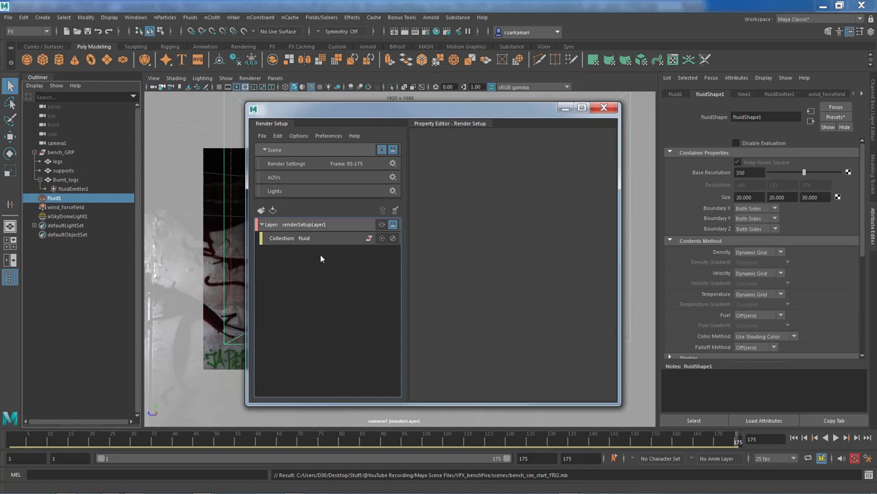
pyautogui.click(301, 225)
pyautogui.rightClick(302, 225)
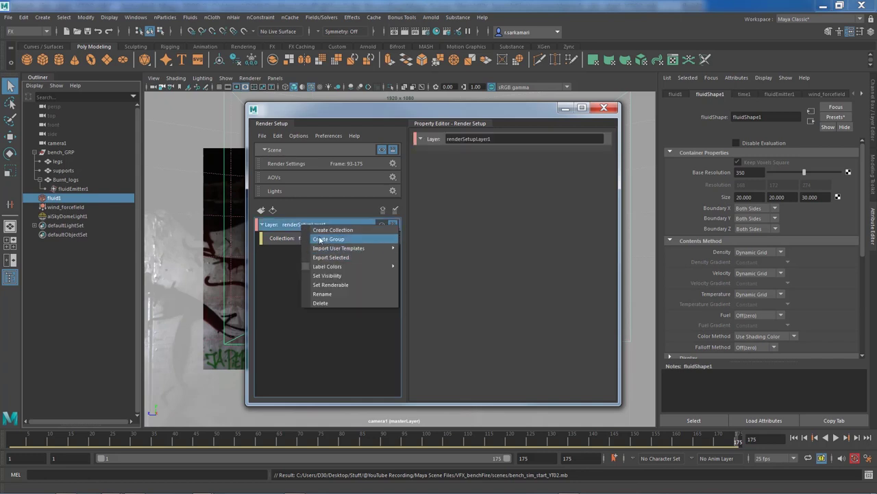
pyautogui.click(322, 231)
pyautogui.write('envLight')
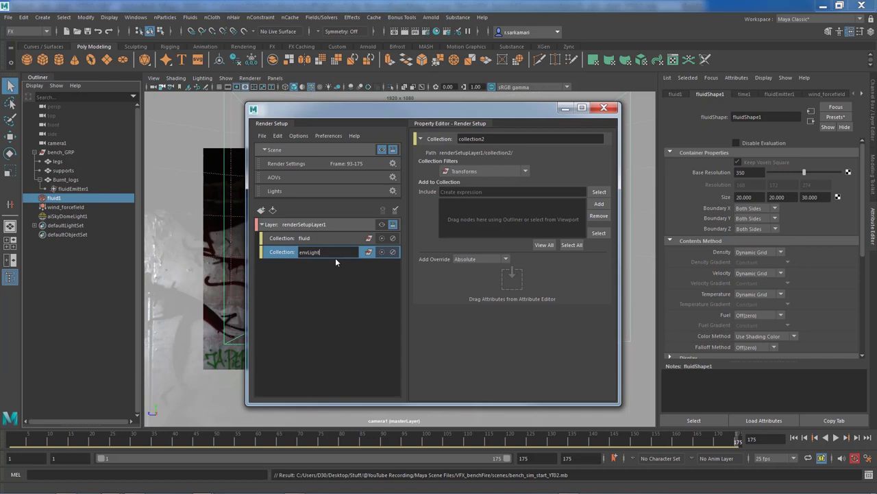
pyautogui.press('Return')
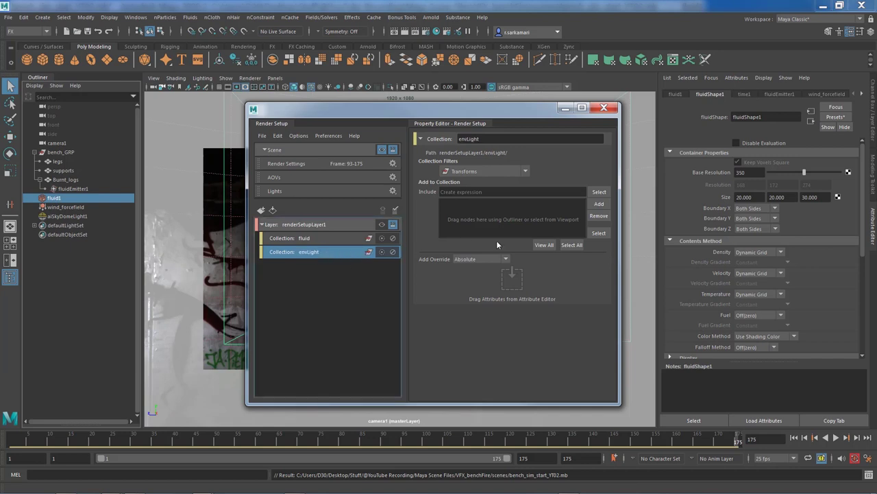
# Add aiSkyDomeLight1 to the envLight collection and set the collection filter to Lights
pyautogui.moveTo(67, 217); pyautogui.dragTo(599, 210)
pyautogui.click(600, 206)
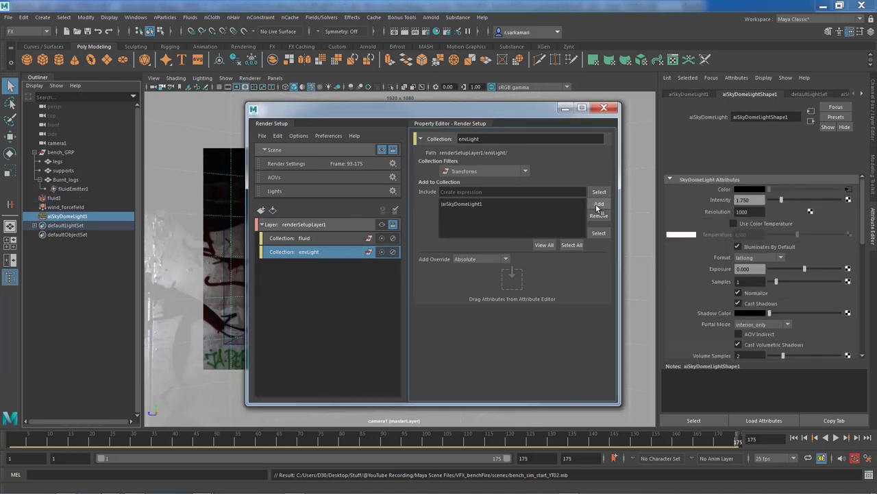
pyautogui.click(476, 172)
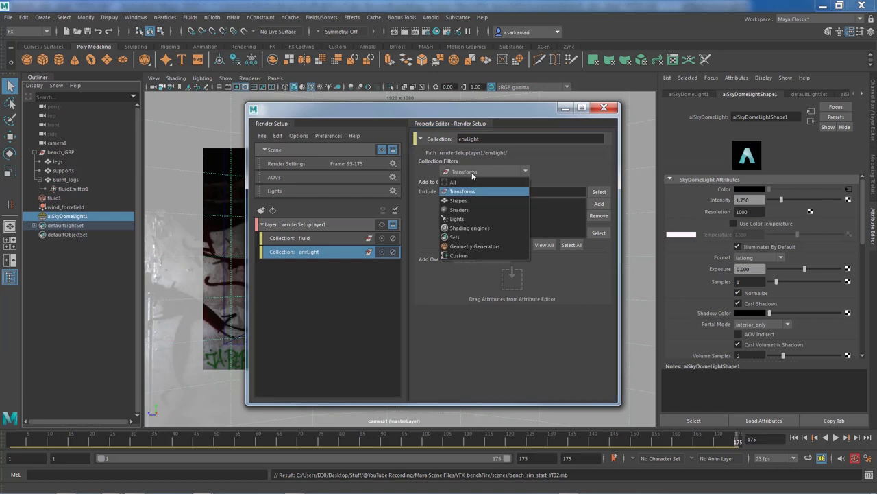
pyautogui.click(464, 219)
pyautogui.click(307, 328)
# Compare renderSetupLayer1 with the full scene in the viewport, leaving renderSetupLayer1 as the visible layer
pyautogui.moveTo(479, 108); pyautogui.dragTo(589, 110)
pyautogui.click(610, 222)
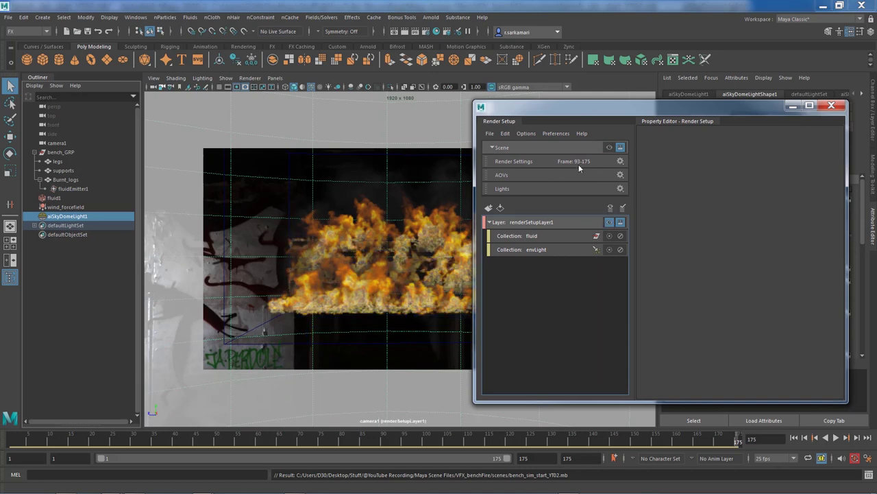
pyautogui.click(609, 148)
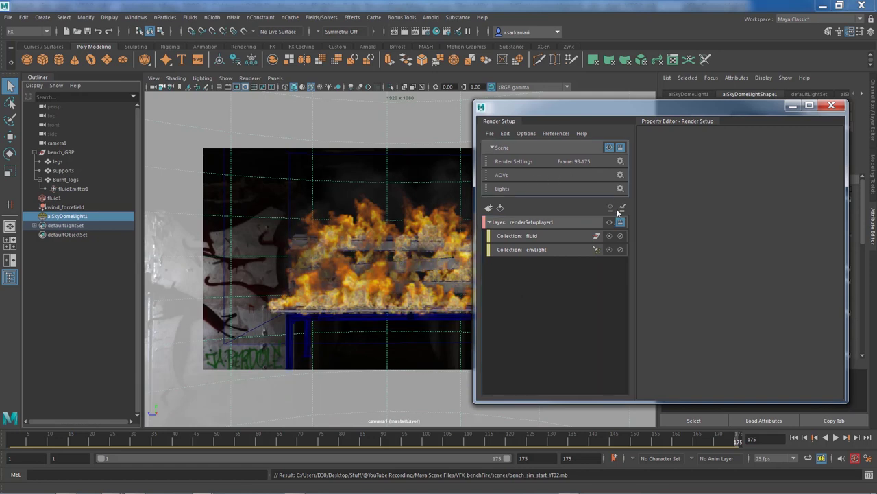
pyautogui.click(608, 222)
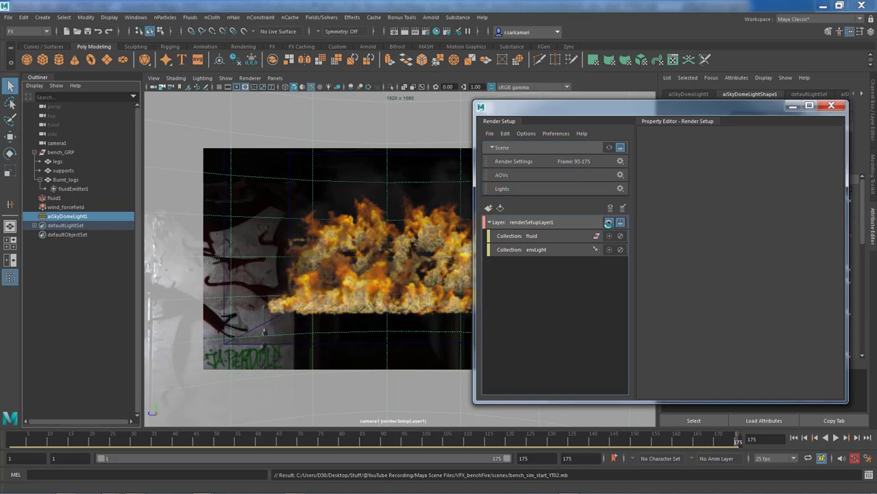
# Check the Render Settings with renderSetupLayer1 chosen as the render layer, and return to Render Setup
pyautogui.click(427, 32)
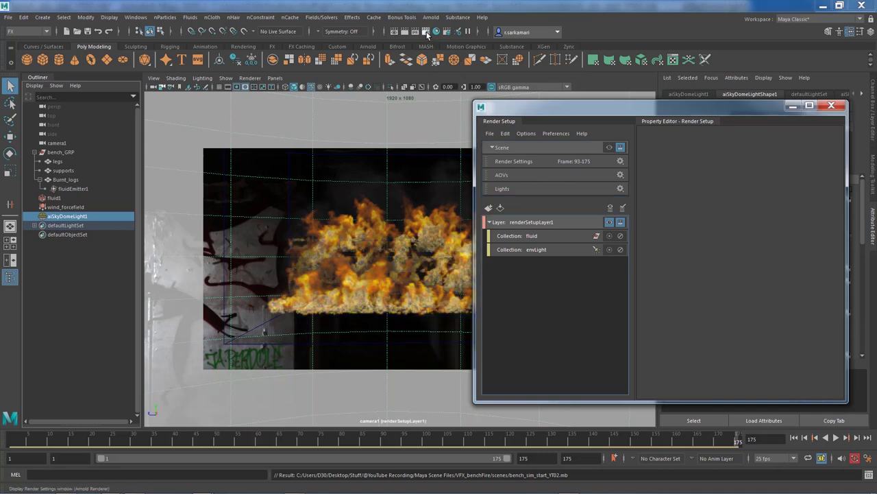
pyautogui.click(462, 109)
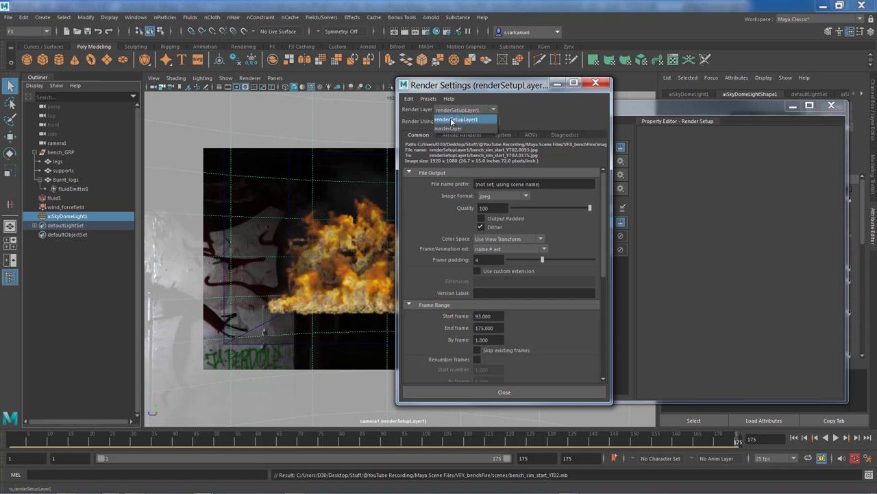
pyautogui.click(454, 120)
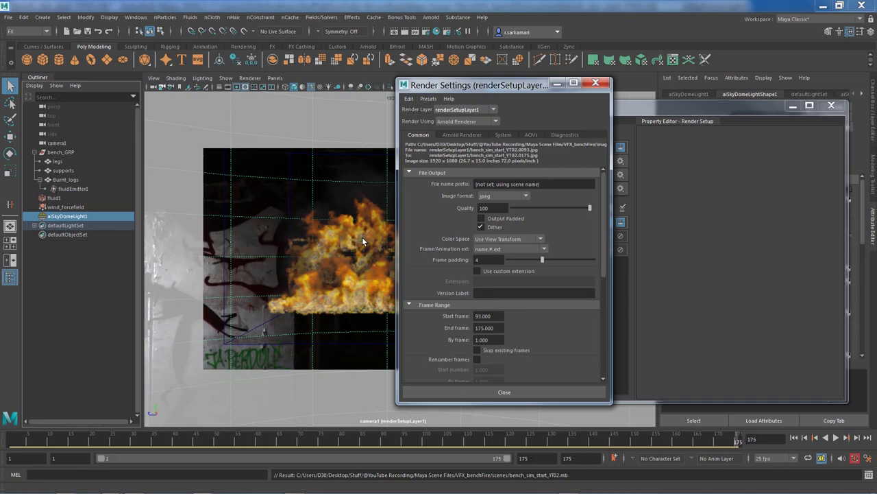
pyautogui.click(596, 83)
pyautogui.moveTo(600, 113); pyautogui.dragTo(375, 124)
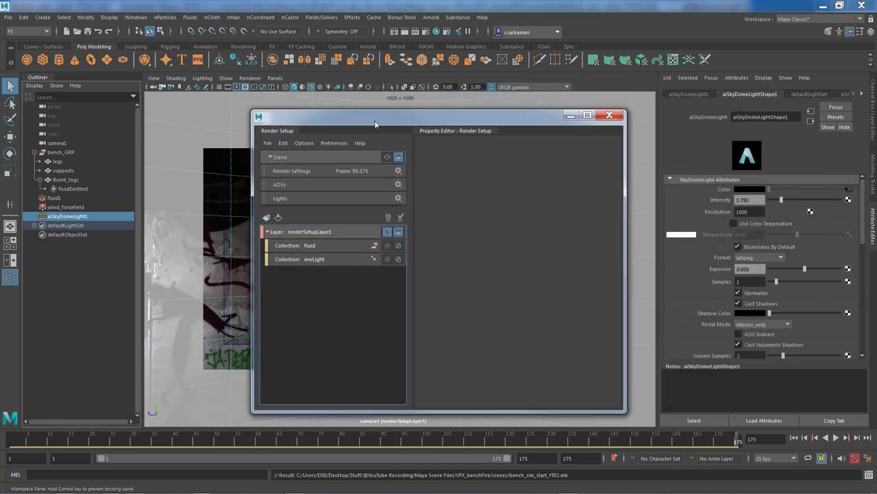